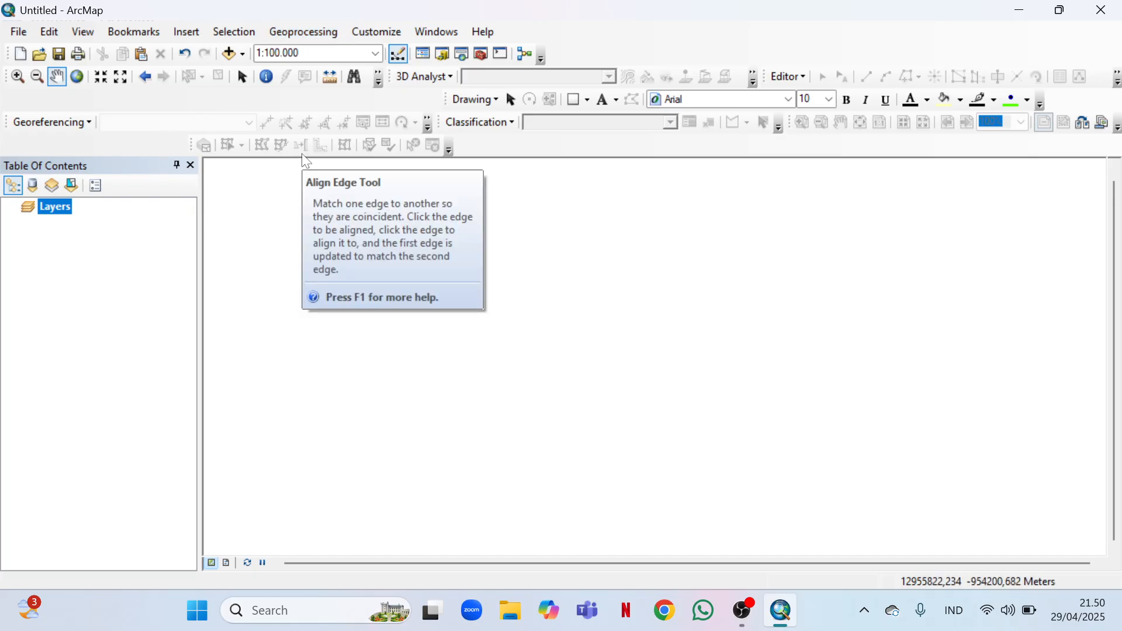
{"action": "left_click", "coordinate": [318, 35]}
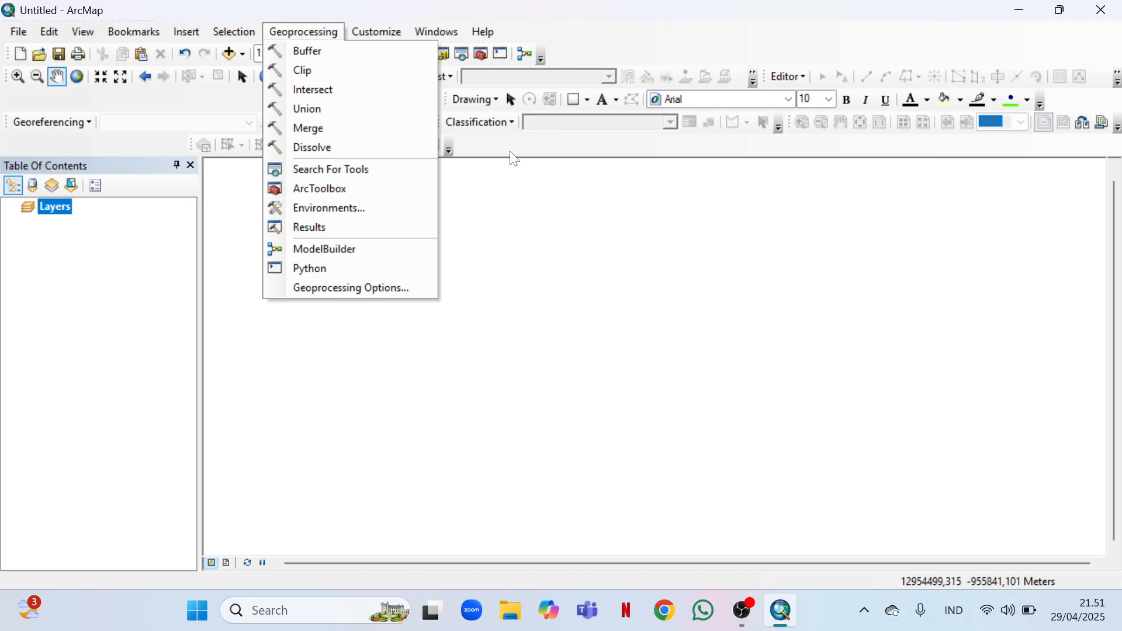
{"action": "left_click", "coordinate": [522, 160]}
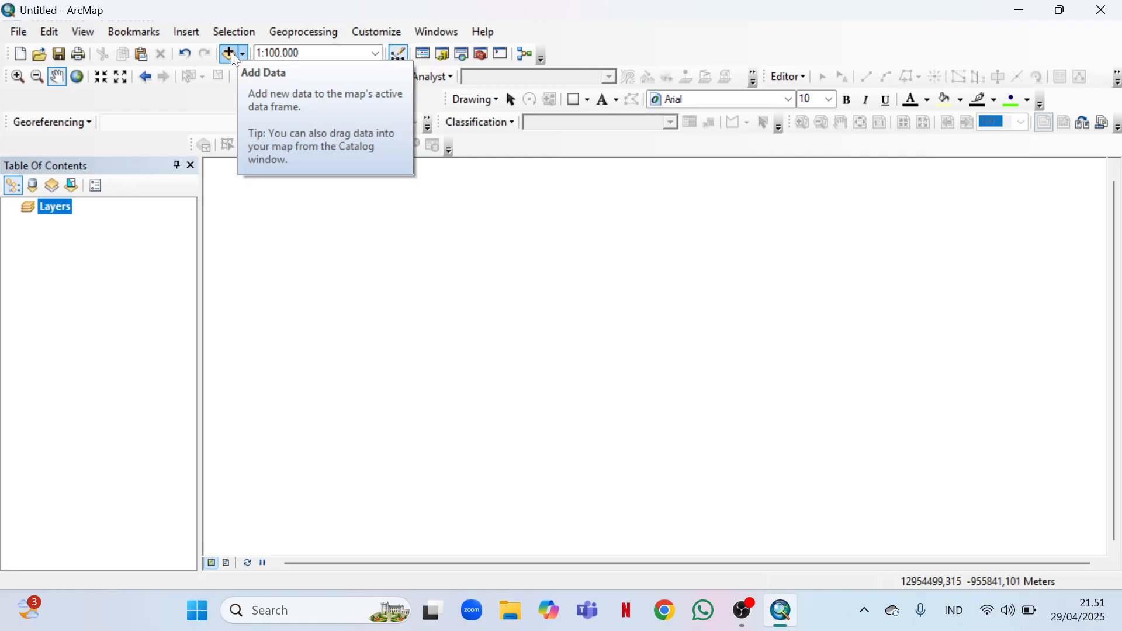
Add the Tuplah_NTB_2012.shp shapefile from the Tuplah 2012 folder inside Data Tuplah to the map.
{"action": "left_click", "coordinate": [231, 53]}
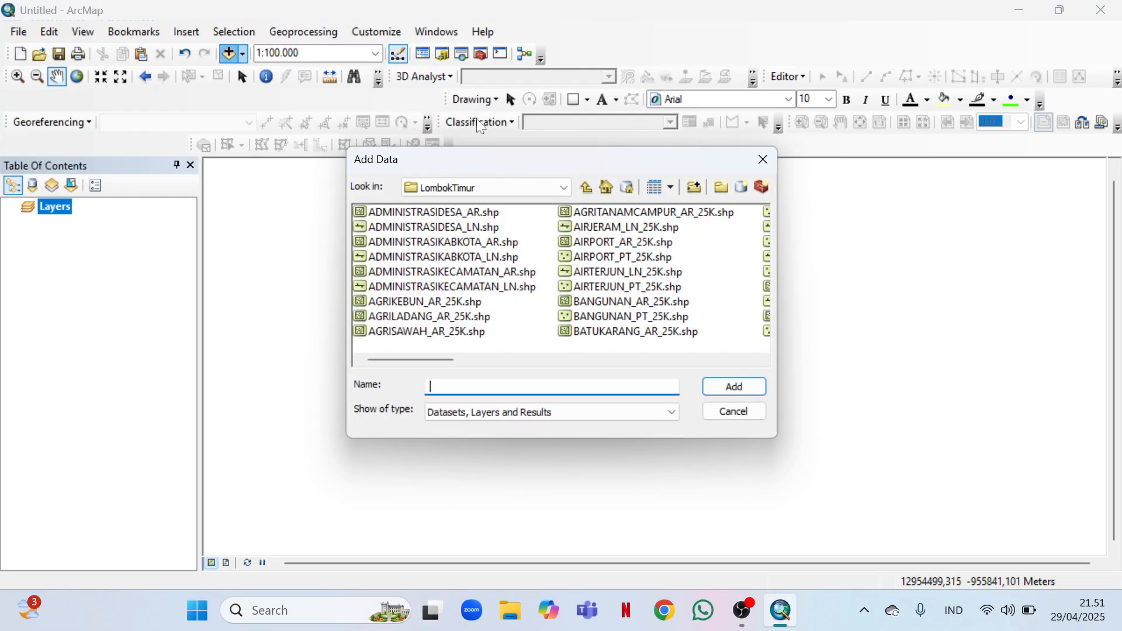
{"action": "left_click", "coordinate": [584, 187]}
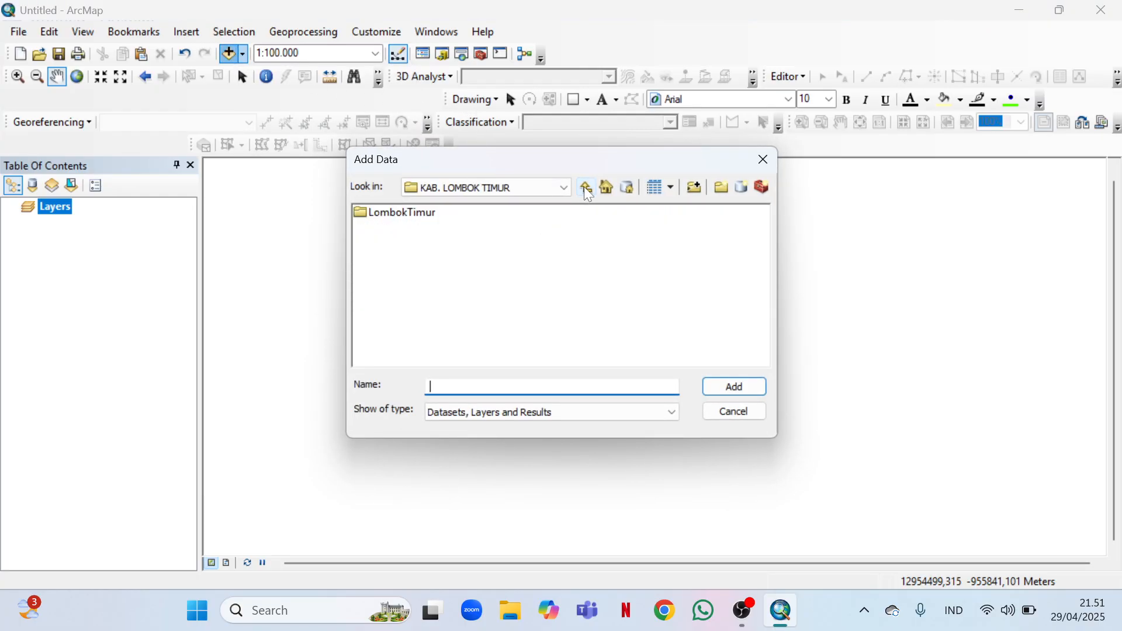
{"action": "left_click", "coordinate": [586, 192]}
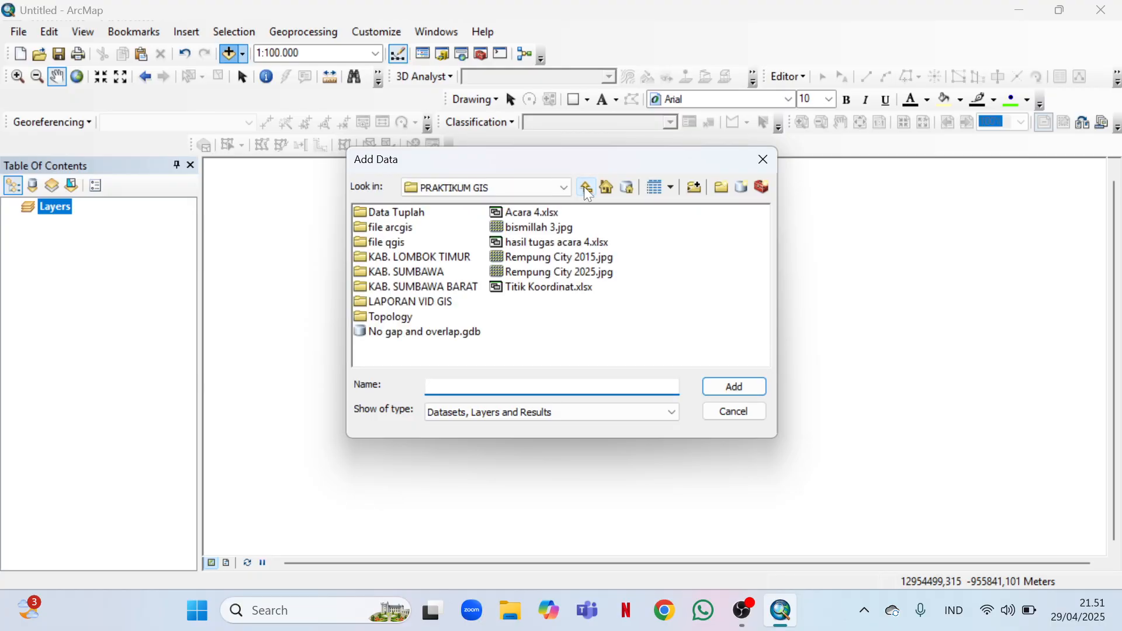
{"action": "left_click", "coordinate": [409, 218]}
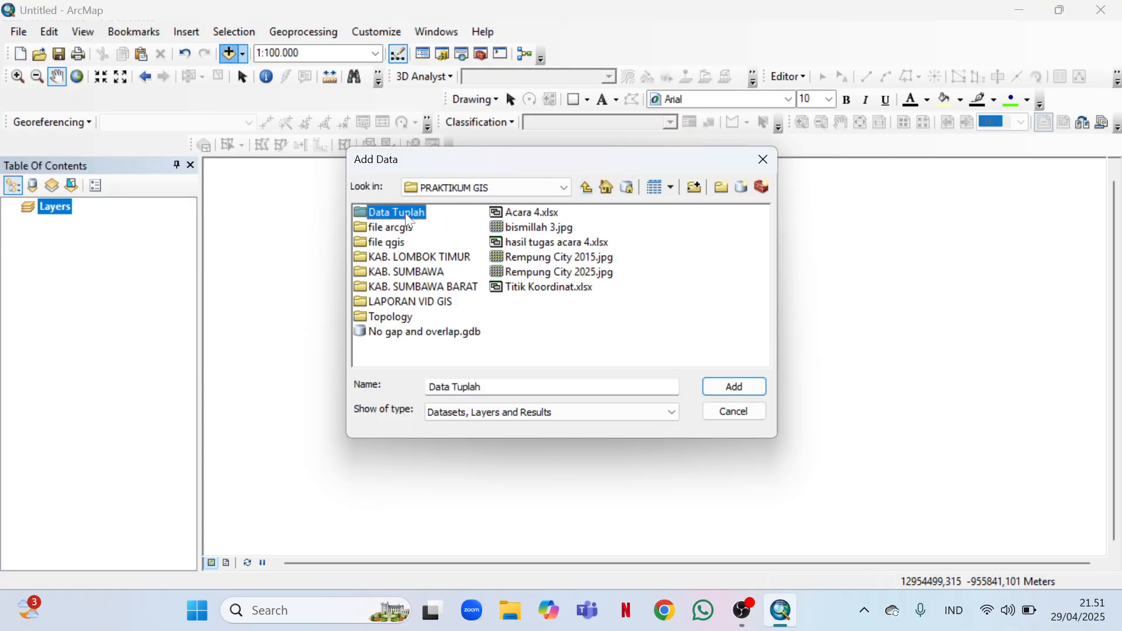
{"action": "double_click", "coordinate": [422, 221]}
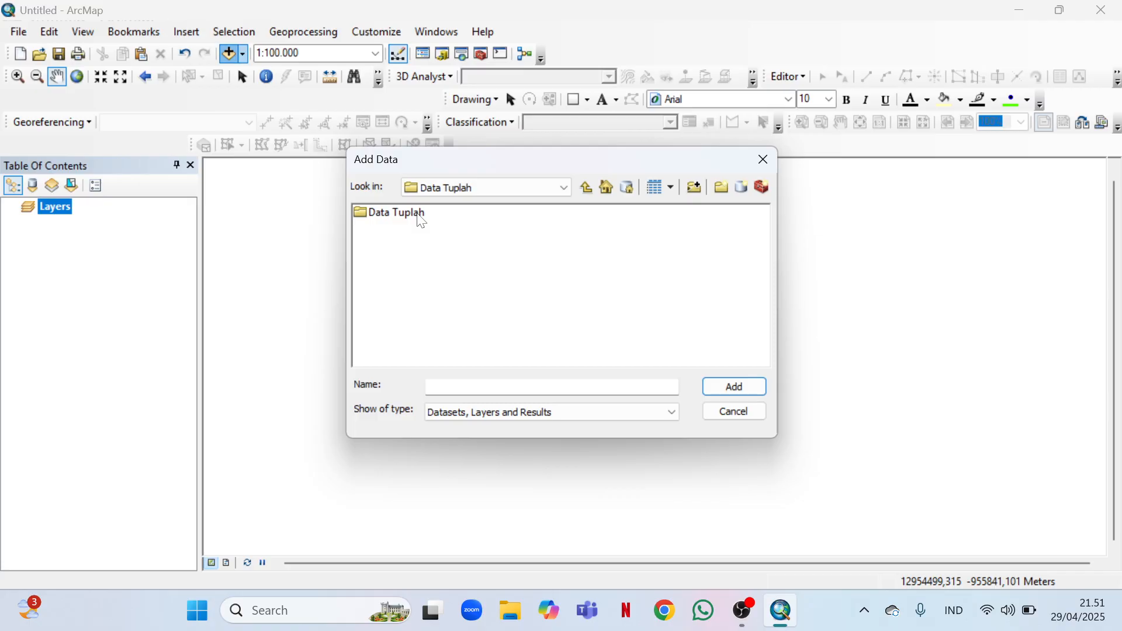
{"action": "double_click", "coordinate": [422, 222]}
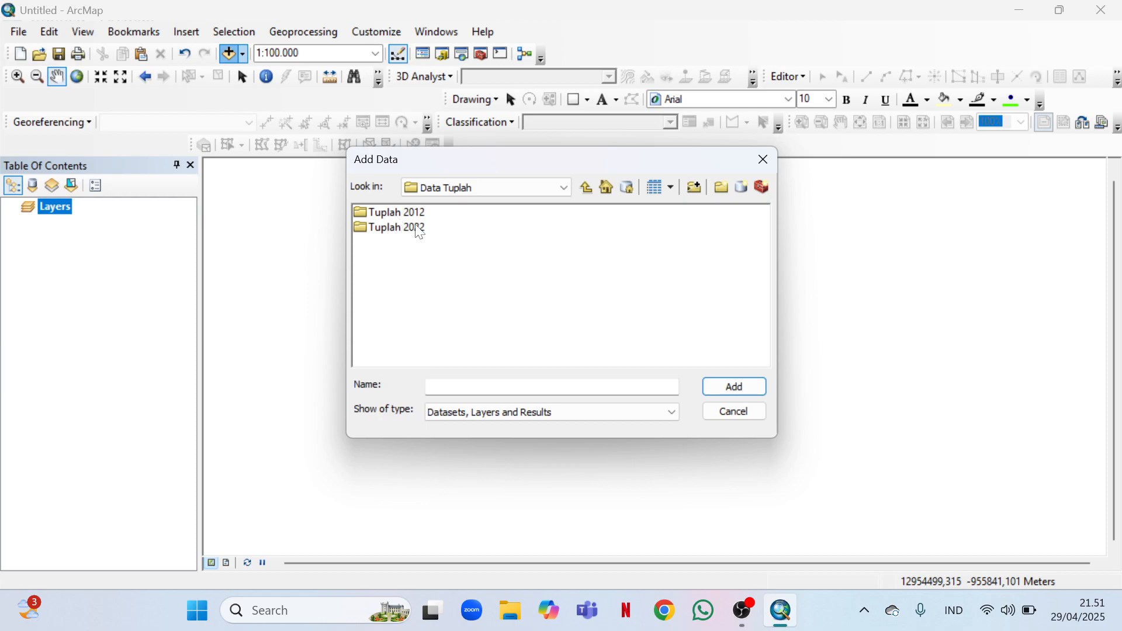
{"action": "left_click", "coordinate": [399, 214]}
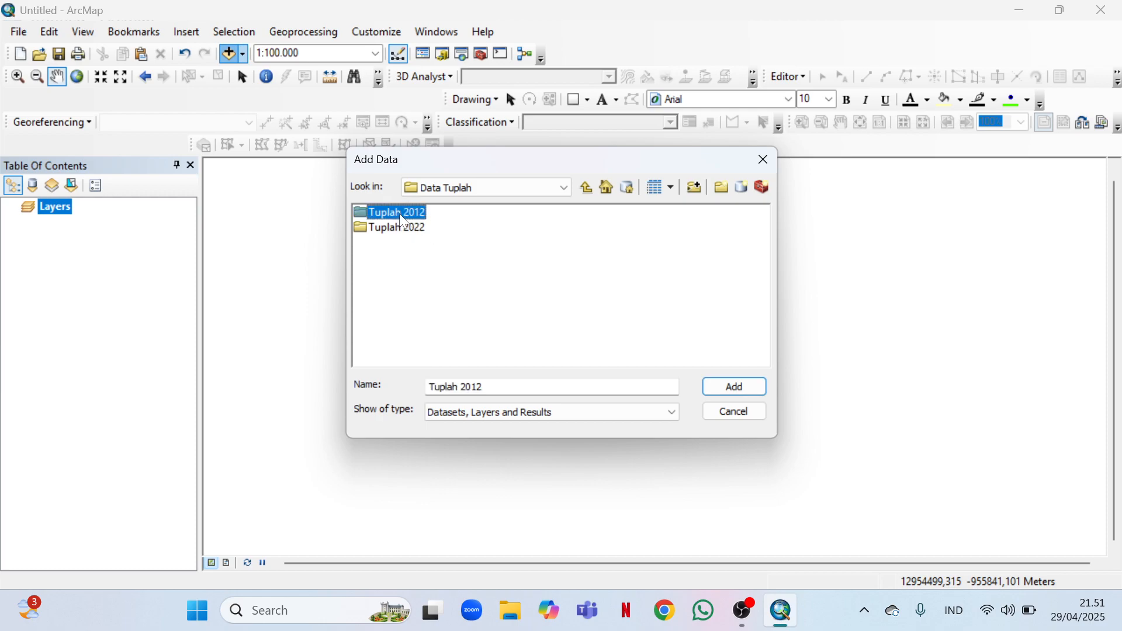
{"action": "double_click", "coordinate": [399, 213]}
{"action": "left_click", "coordinate": [428, 214]}
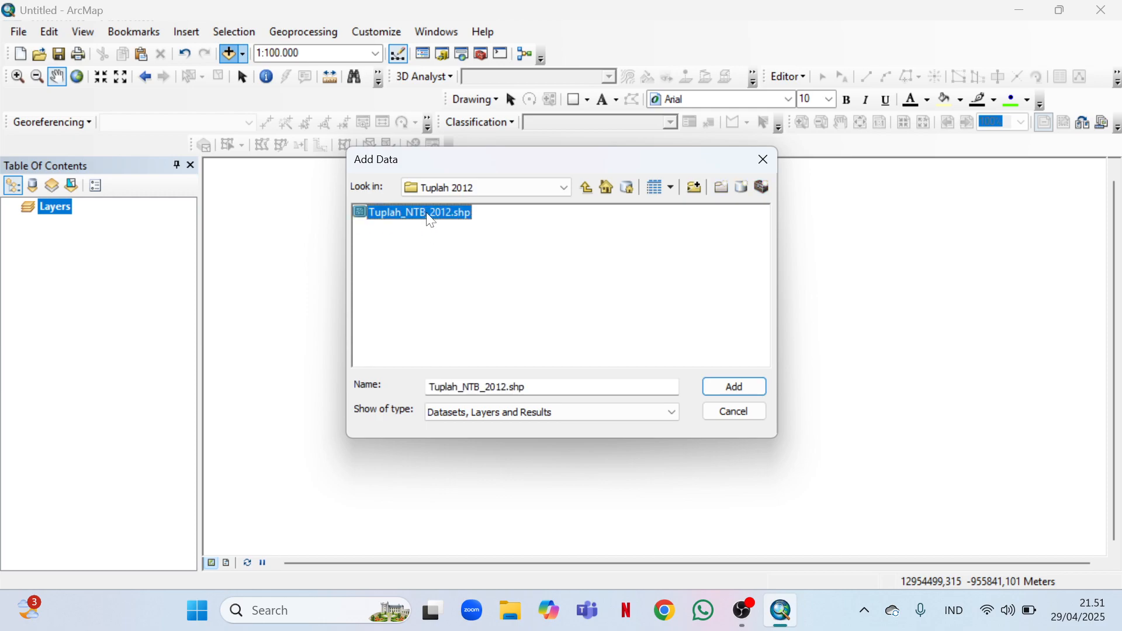
{"action": "left_click", "coordinate": [740, 388]}
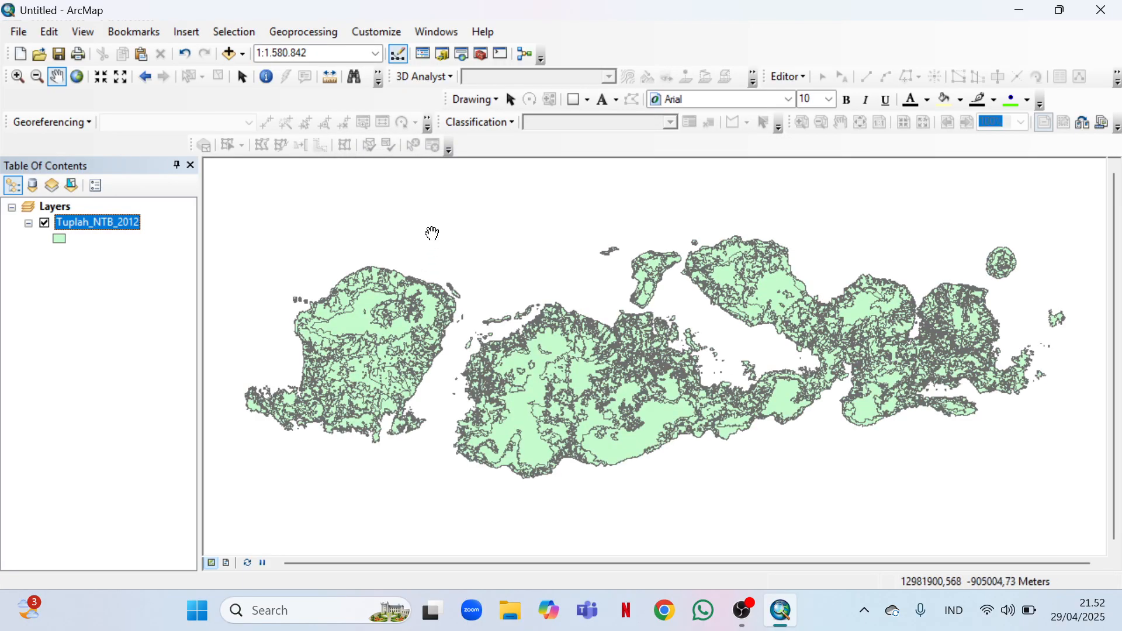
Add the PL_2022_NTB.shp shapefile from the Tuplah 2022 folder to the map.
{"action": "left_click", "coordinate": [231, 54]}
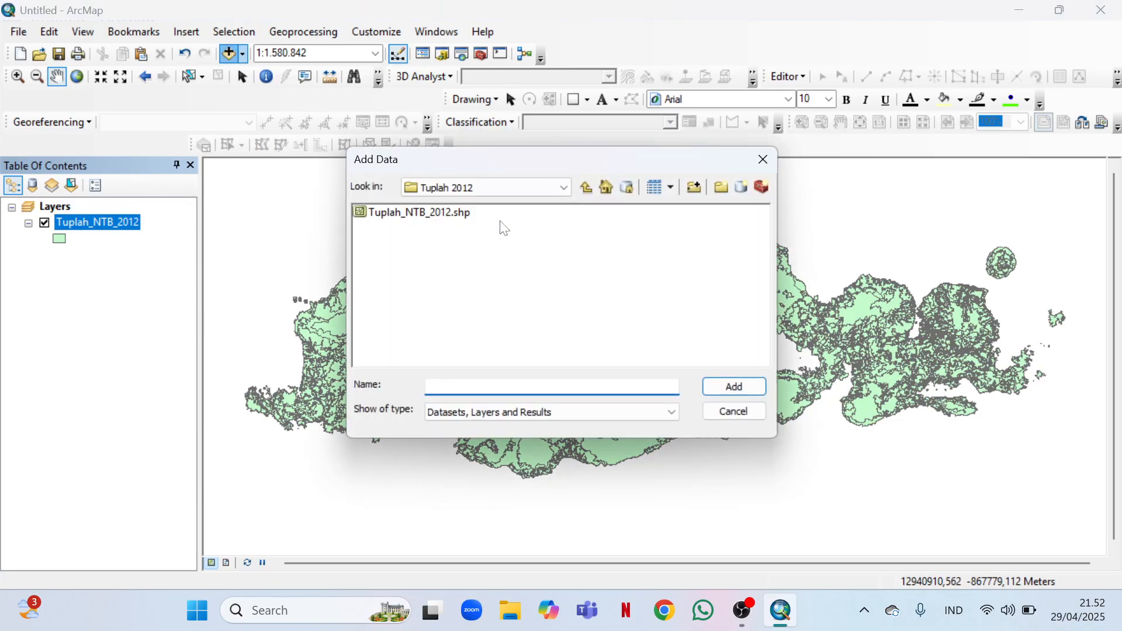
{"action": "left_click", "coordinate": [587, 186]}
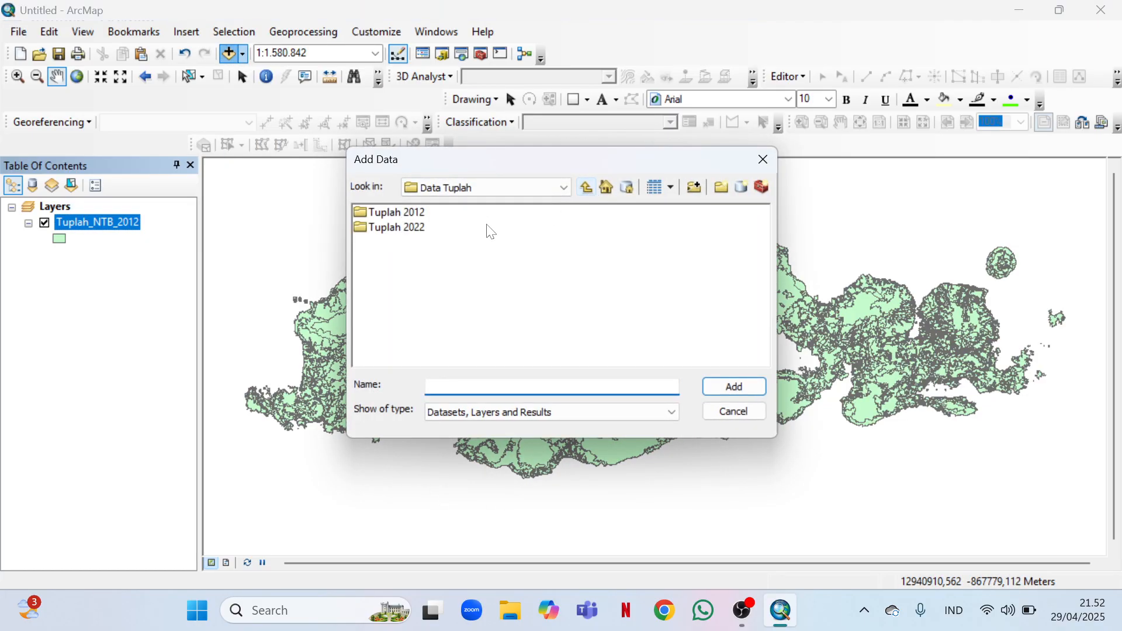
{"action": "double_click", "coordinate": [405, 229]}
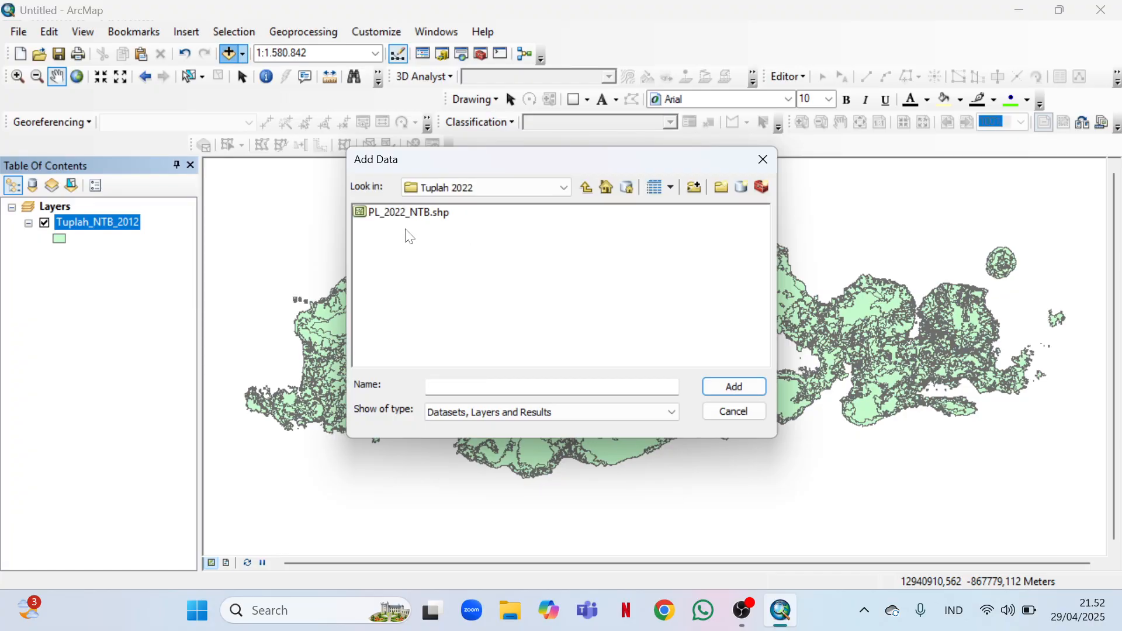
{"action": "left_click", "coordinate": [413, 214]}
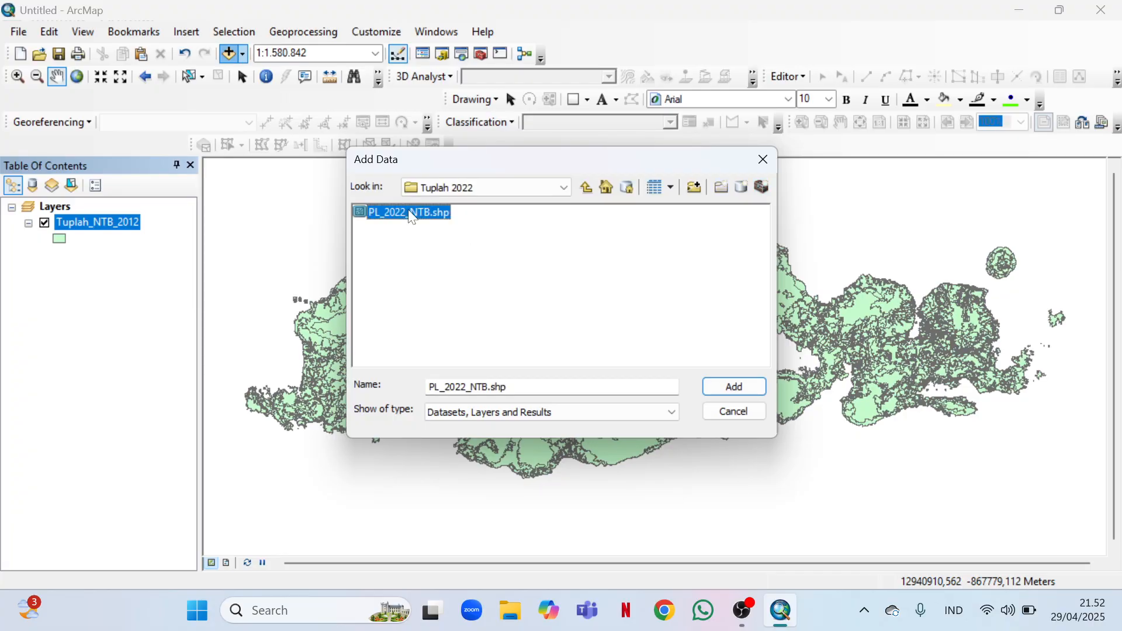
{"action": "left_click", "coordinate": [737, 388]}
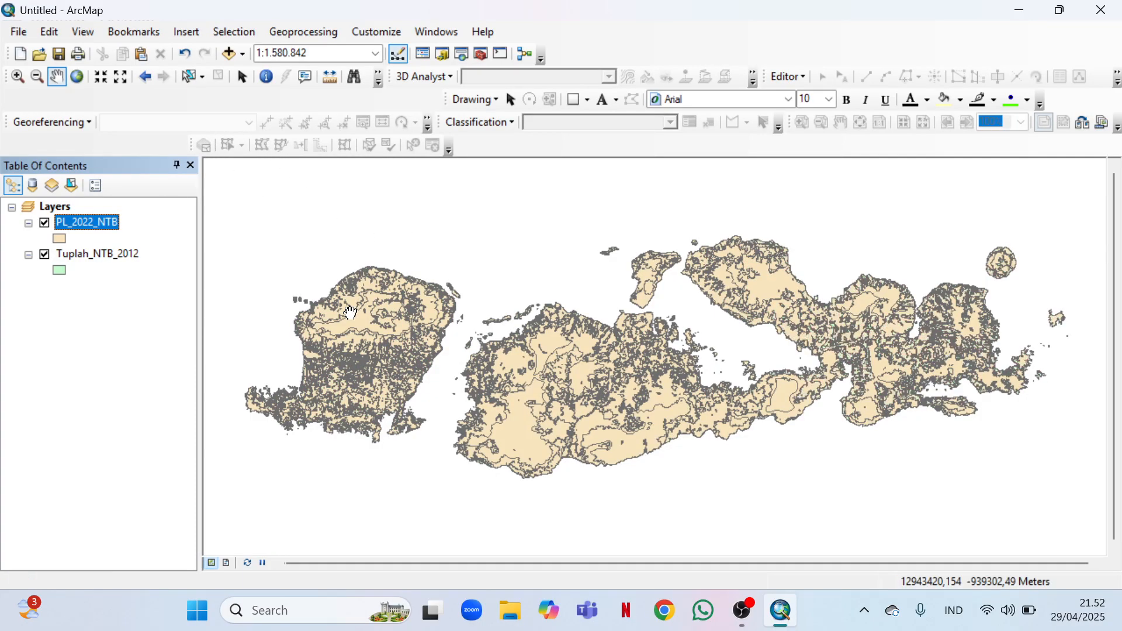
Add the ADMINISTRASIKECAMATAN_AR.shp subdistrict boundaries from the LombokTimur folder inside KAB. LOMBOK TIMUR to the map.
{"action": "left_click", "coordinate": [229, 53]}
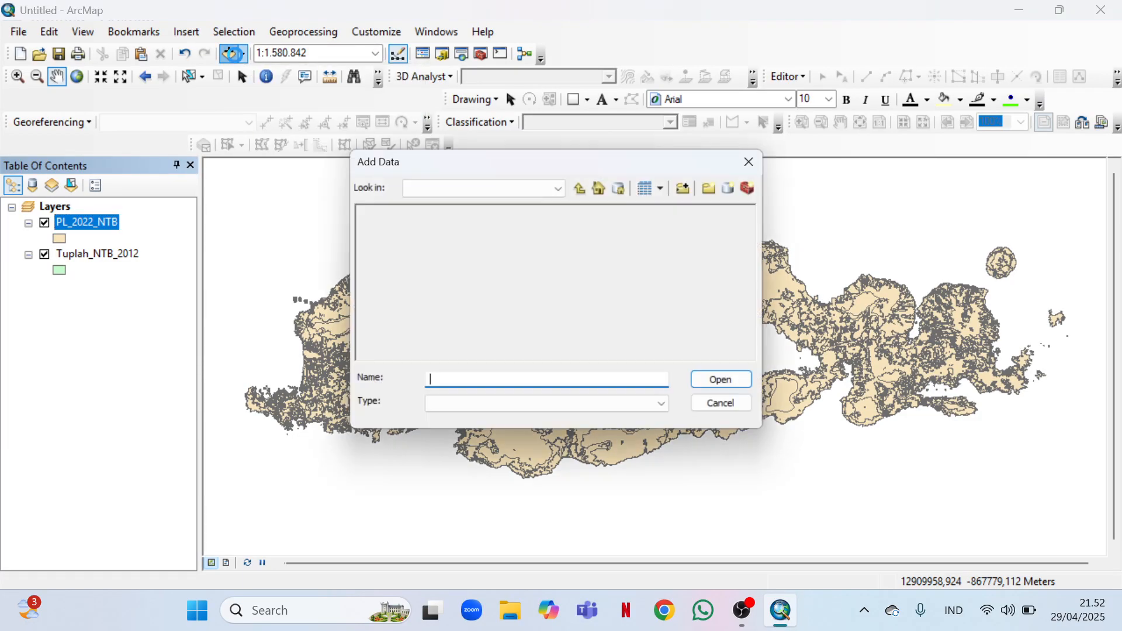
{"action": "left_click", "coordinate": [586, 188]}
{"action": "left_click", "coordinate": [586, 188]}
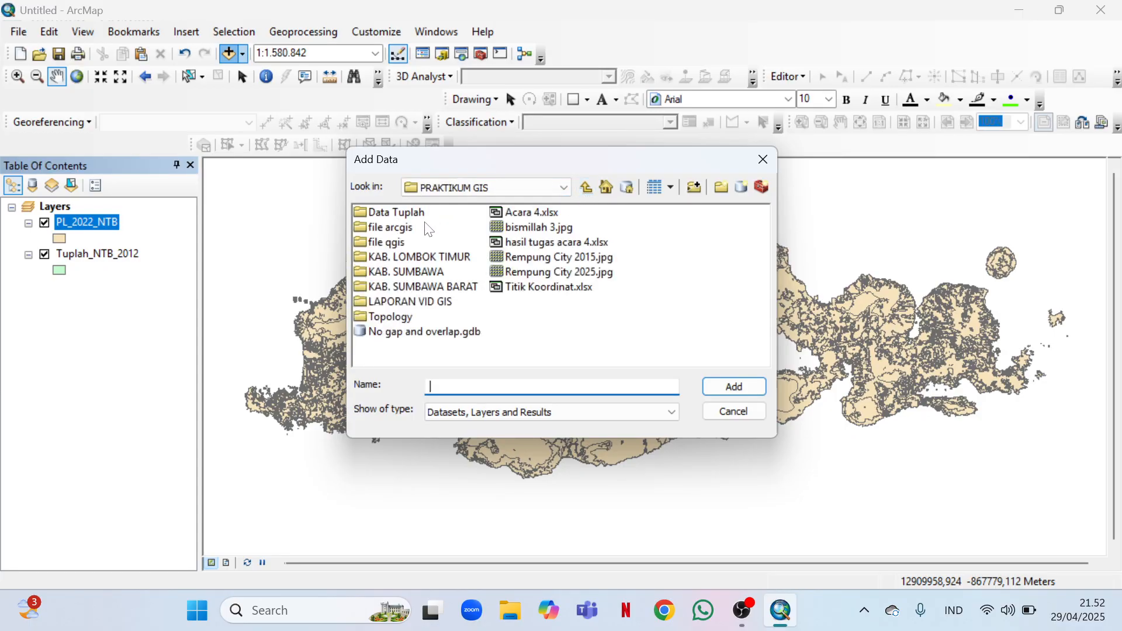
{"action": "double_click", "coordinate": [401, 264]}
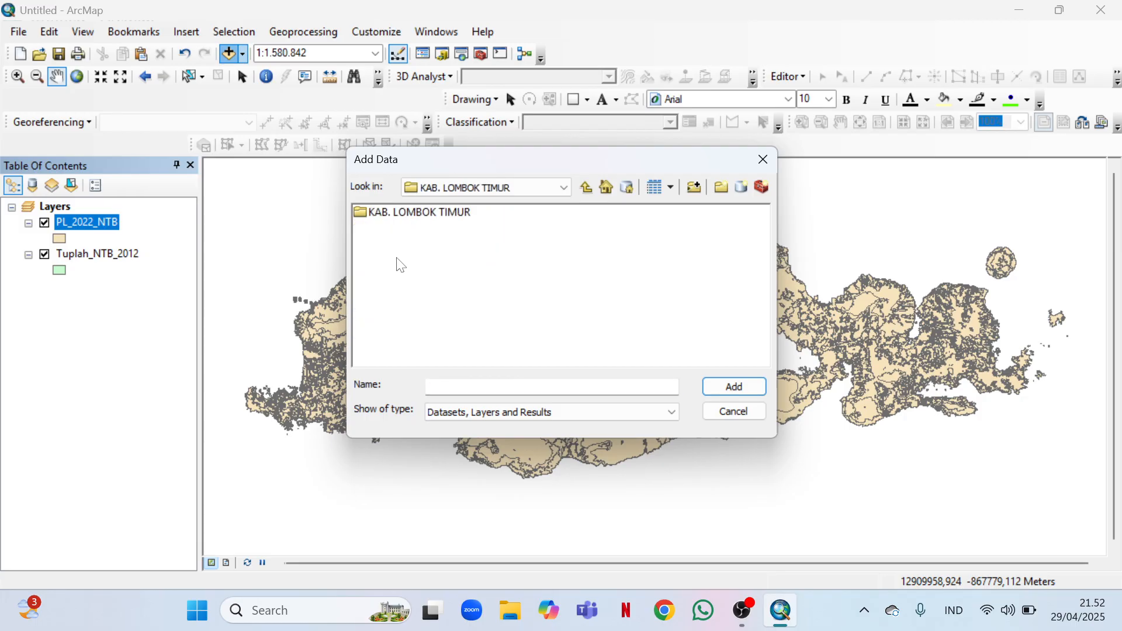
{"action": "double_click", "coordinate": [432, 218]}
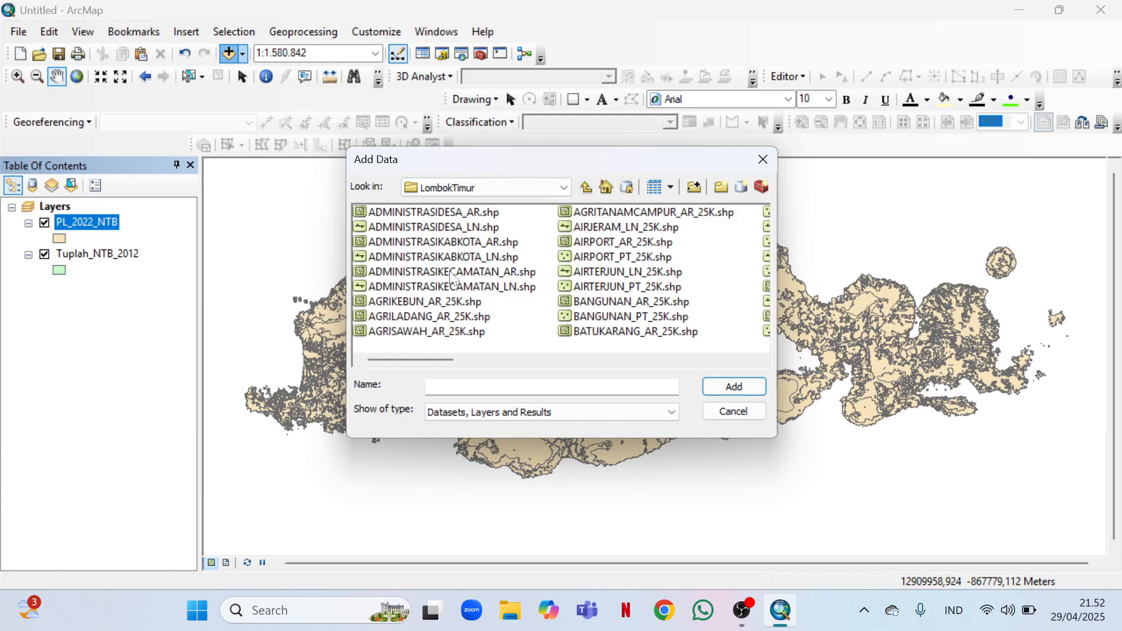
{"action": "left_click", "coordinate": [495, 274]}
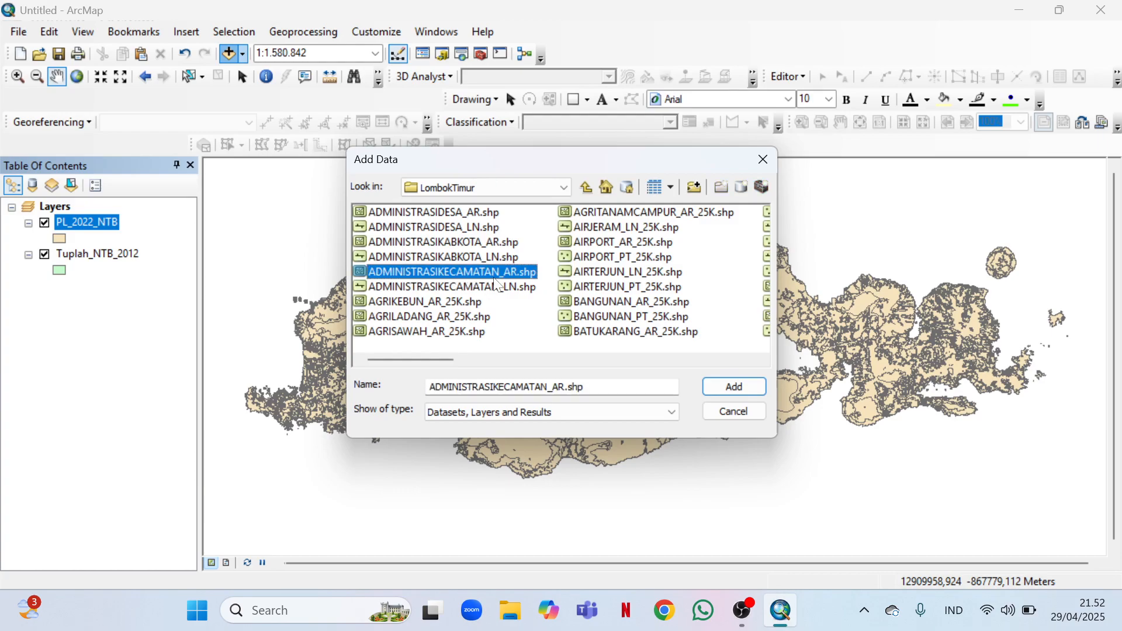
{"action": "left_click", "coordinate": [734, 385]}
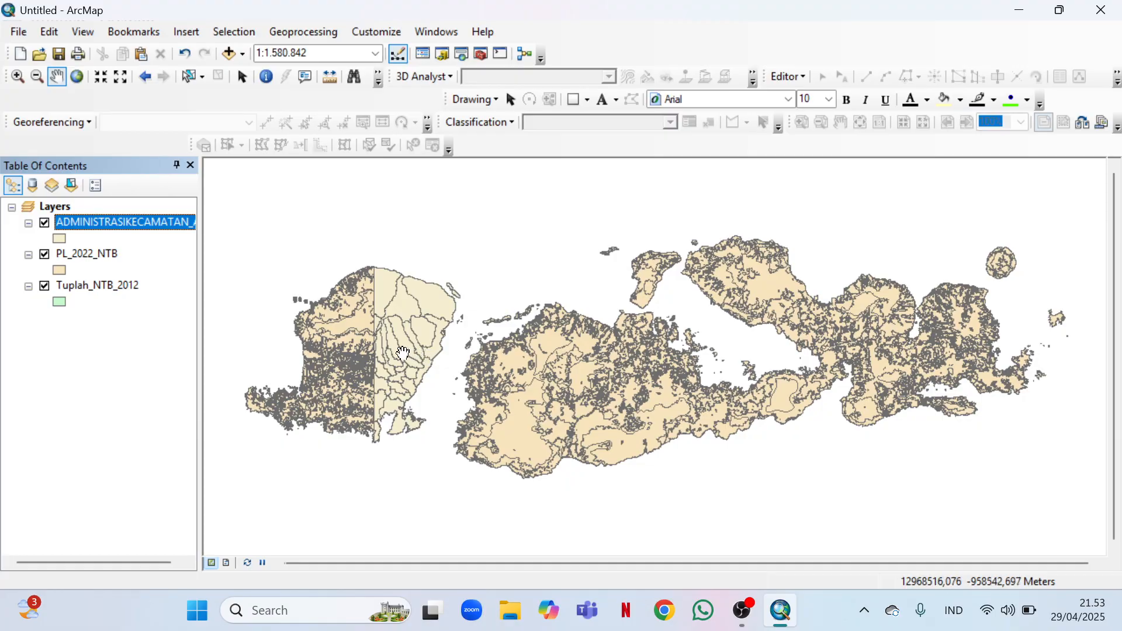
Identify the attributes of the small subdistrict polygon in the central part of the East Lombok boundary layer.
{"action": "scroll", "coordinate": [403, 354], "scroll_direction": "up", "scroll_amount": 3}
{"action": "left_click_drag", "start_coordinate": [403, 353], "coordinate": [503, 389]}
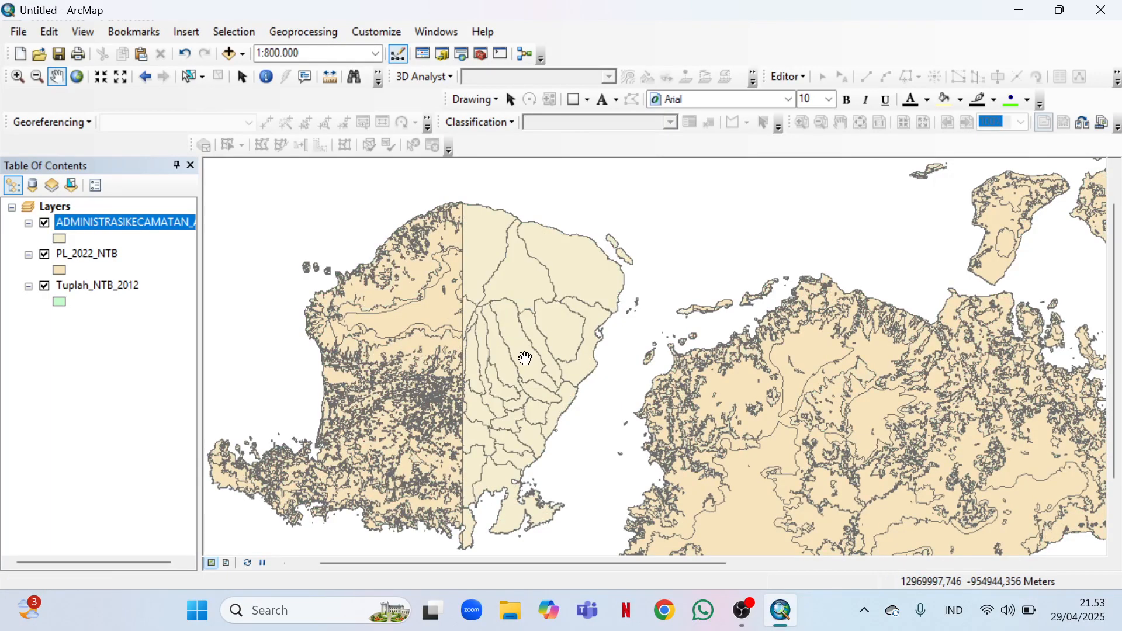
{"action": "scroll", "coordinate": [519, 364], "scroll_direction": "up", "scroll_amount": 2}
{"action": "left_click_drag", "start_coordinate": [519, 354], "coordinate": [540, 314]}
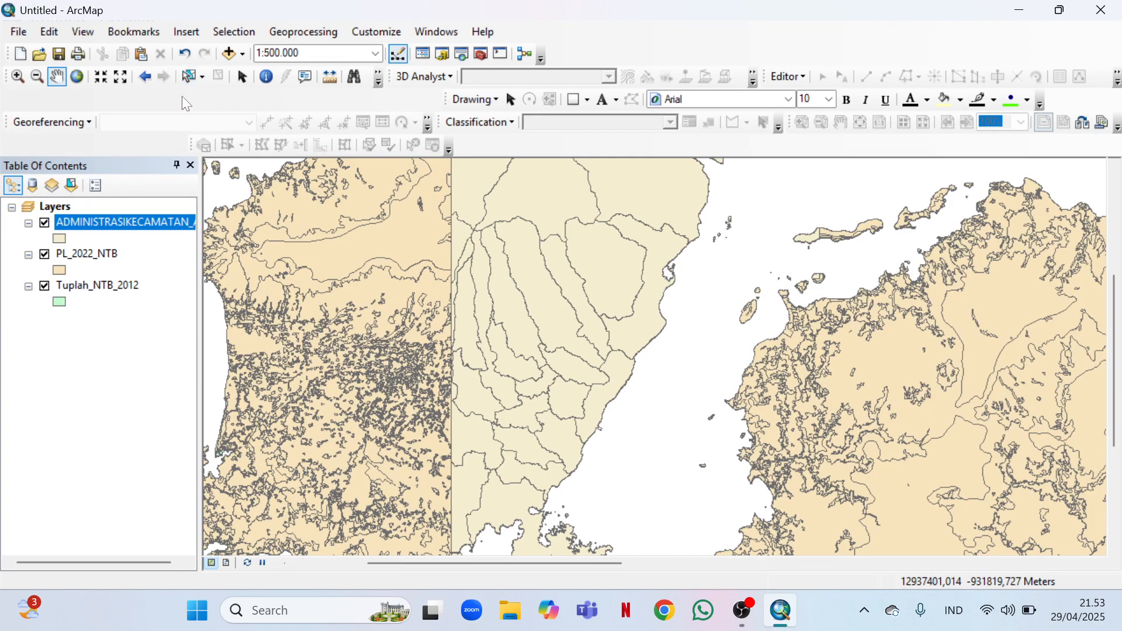
{"action": "left_click", "coordinate": [266, 77]}
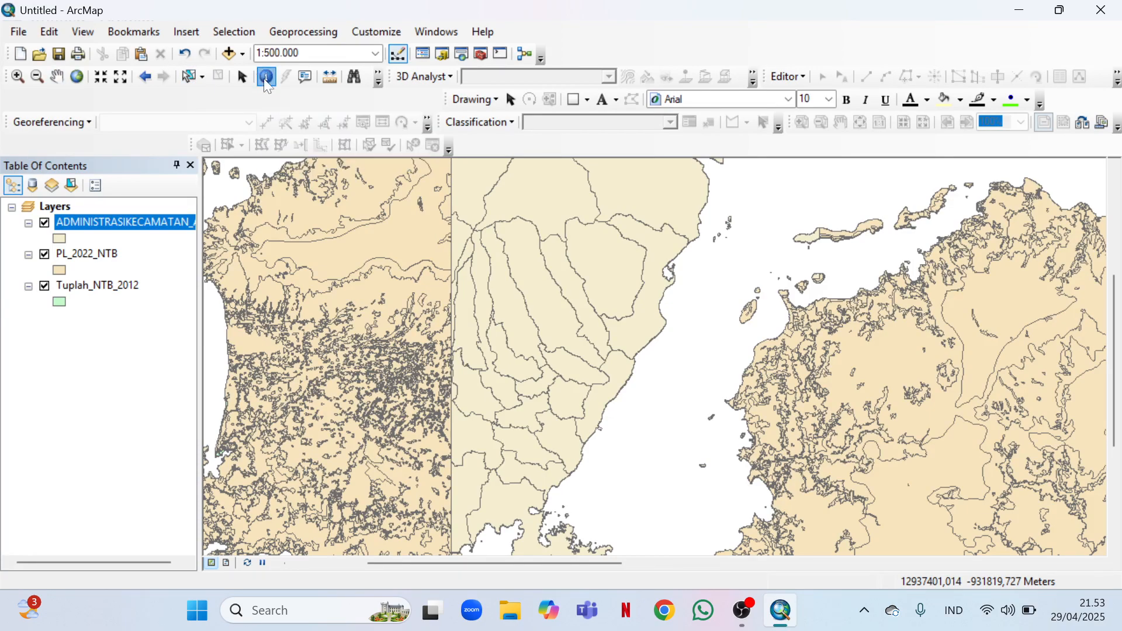
{"action": "left_click", "coordinate": [512, 366]}
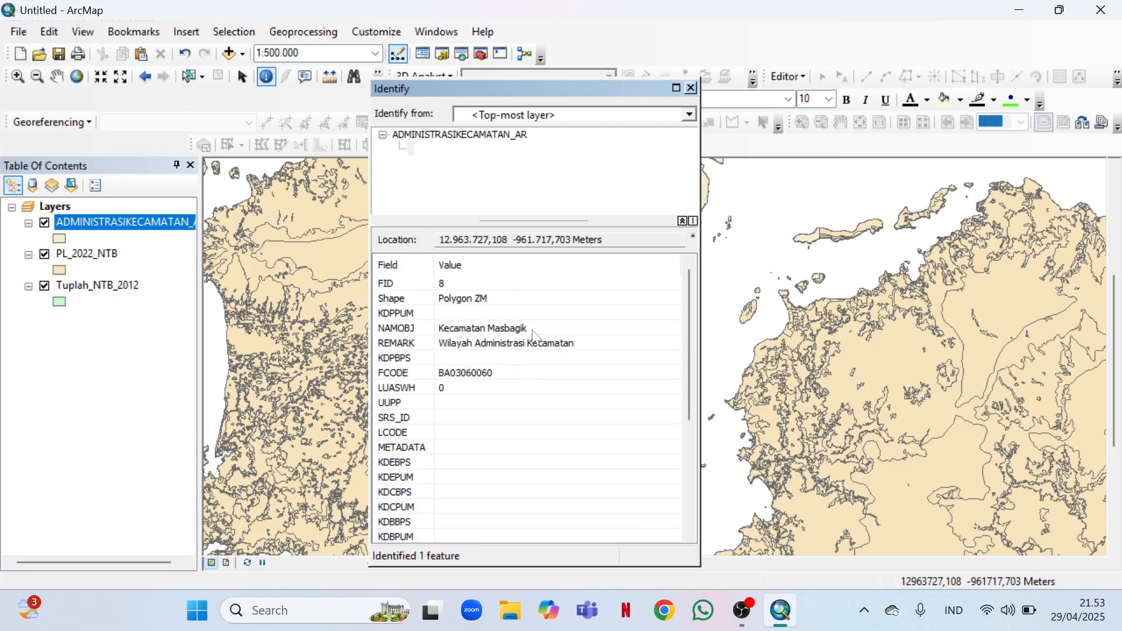
{"action": "left_click", "coordinate": [692, 89]}
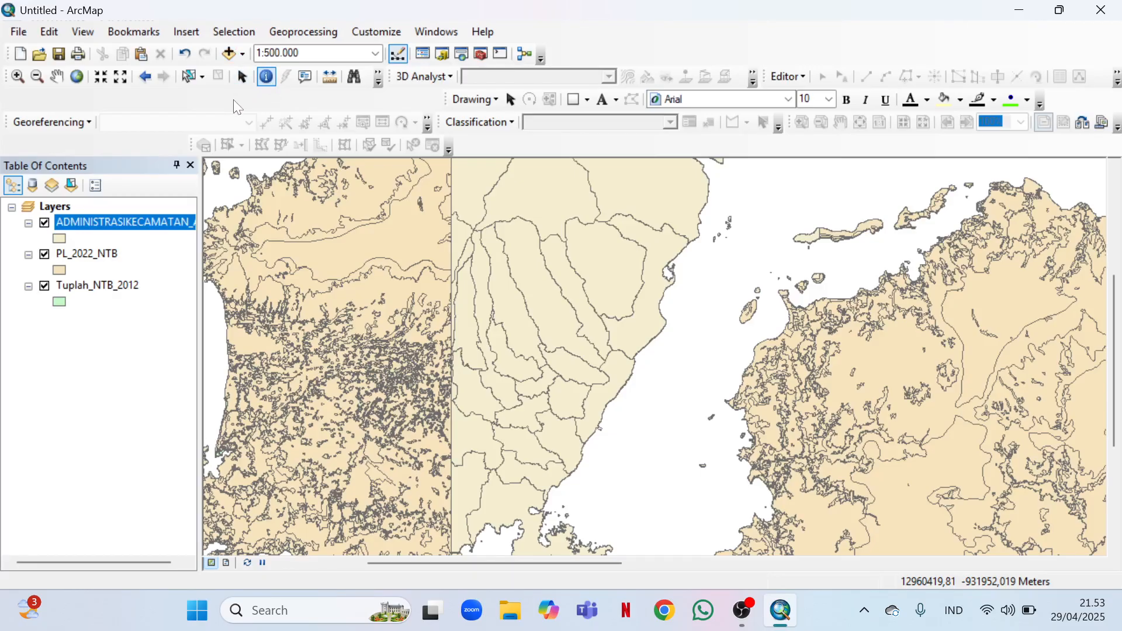
Select the Kecamatan Masbagik polygon in the subdistrict layer and hide the PL_2022_NTB and Tuplah_NTB_2012 layers.
{"action": "left_click", "coordinate": [191, 78]}
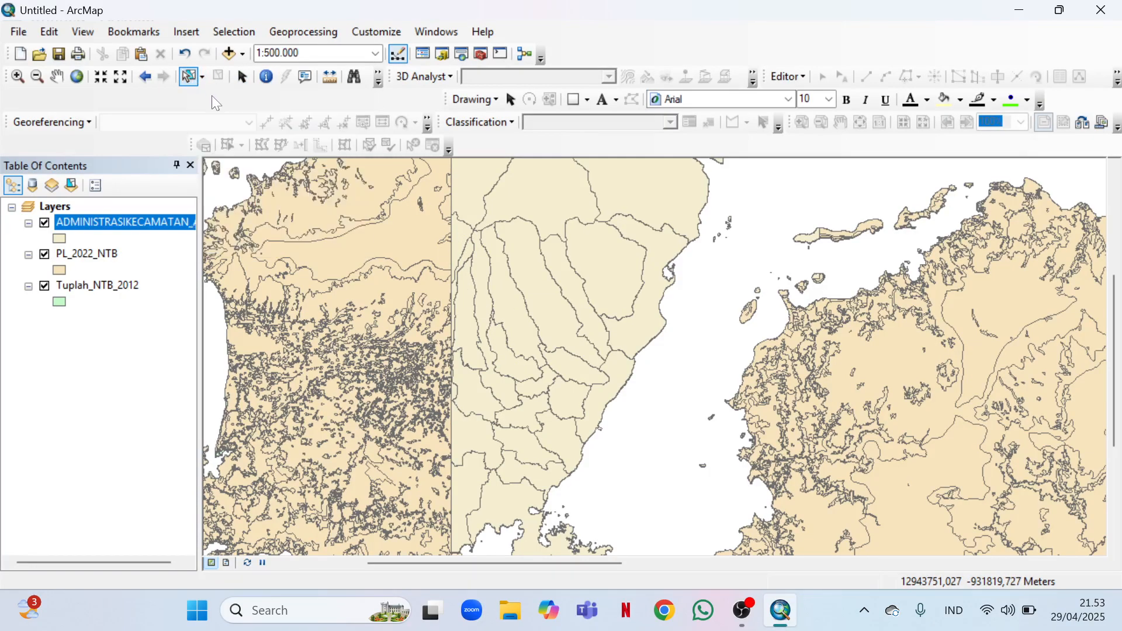
{"action": "left_click", "coordinate": [504, 356]}
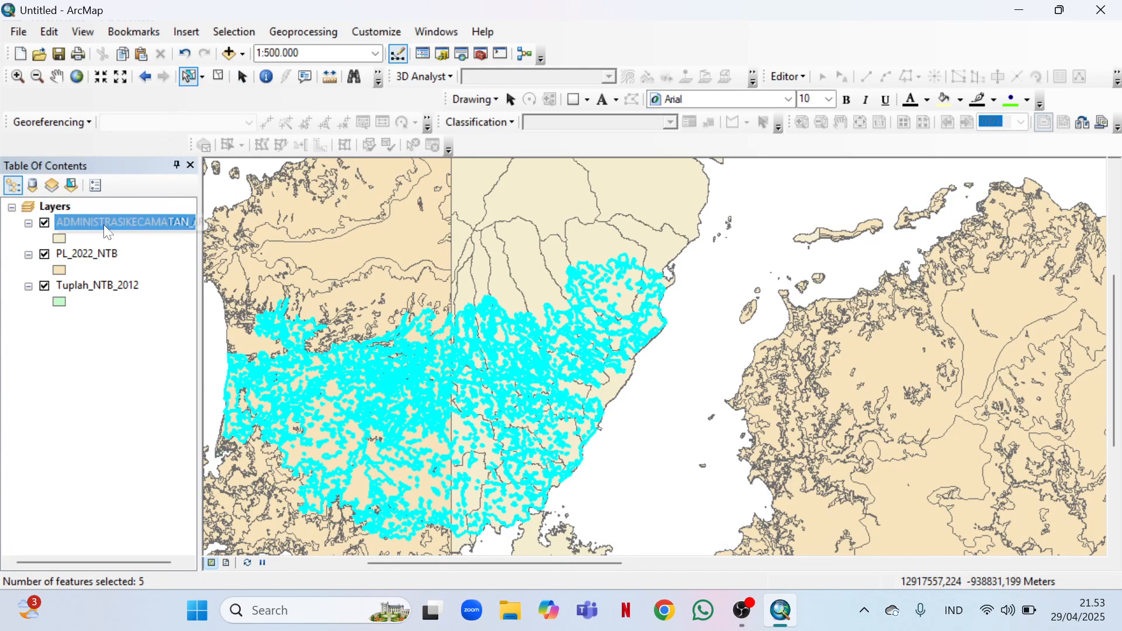
{"action": "left_click", "coordinate": [45, 256]}
{"action": "left_click", "coordinate": [45, 287]}
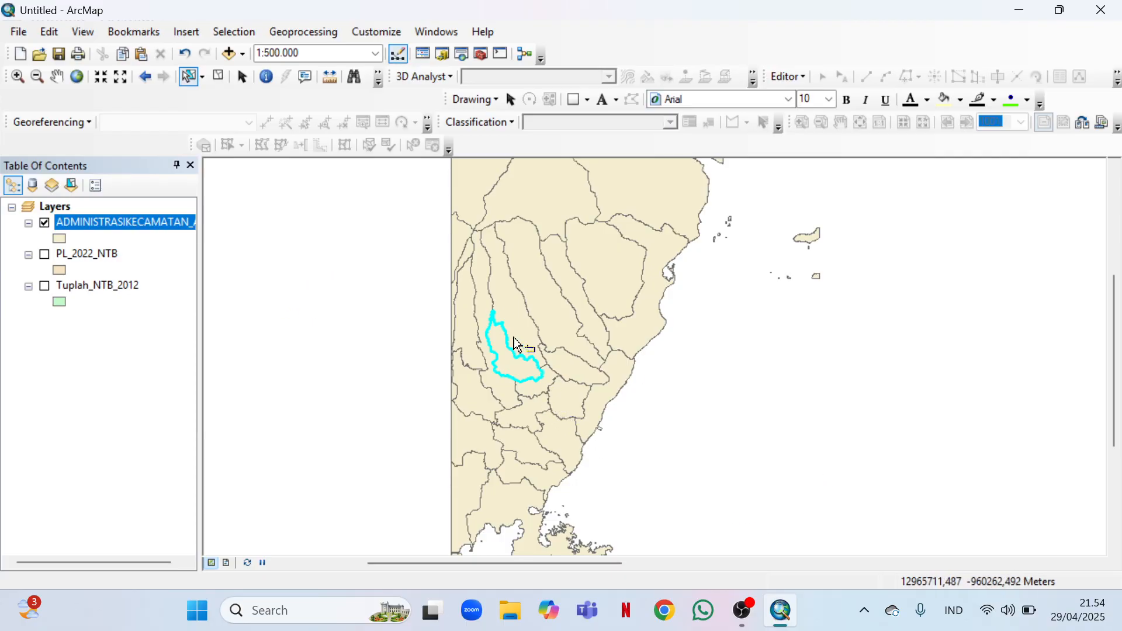
{"action": "left_click", "coordinate": [186, 78]}
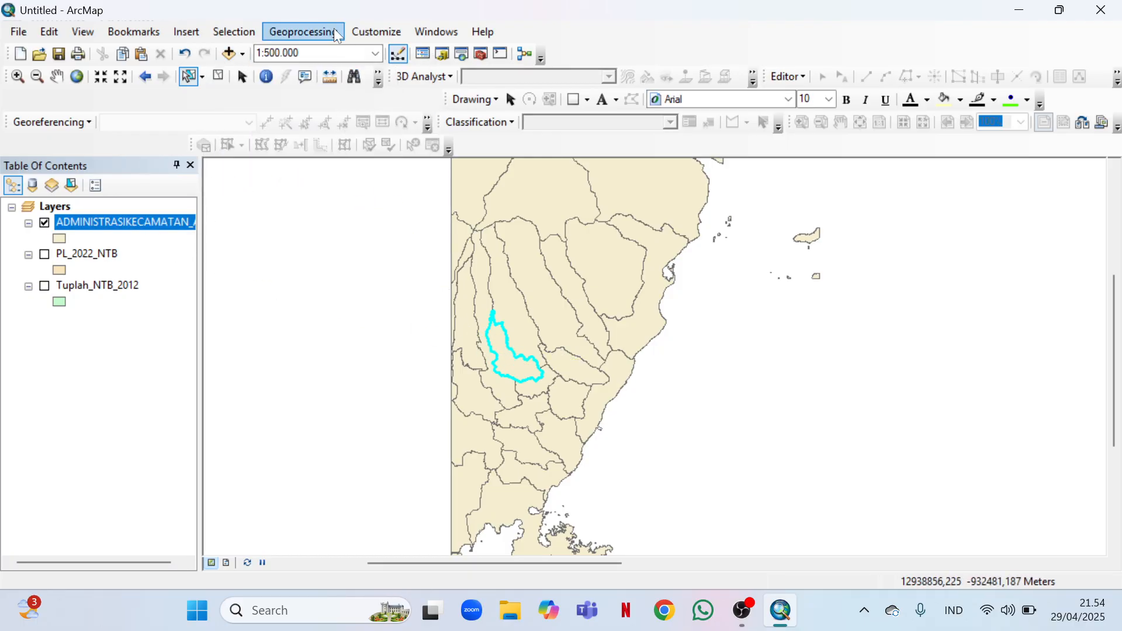
Clip the PL_2022_NTB layer to the selected Masbagik polygon, using ADMINISTRASIKECAMATAN_AR as clip features and the default output.
{"action": "left_click", "coordinate": [317, 33]}
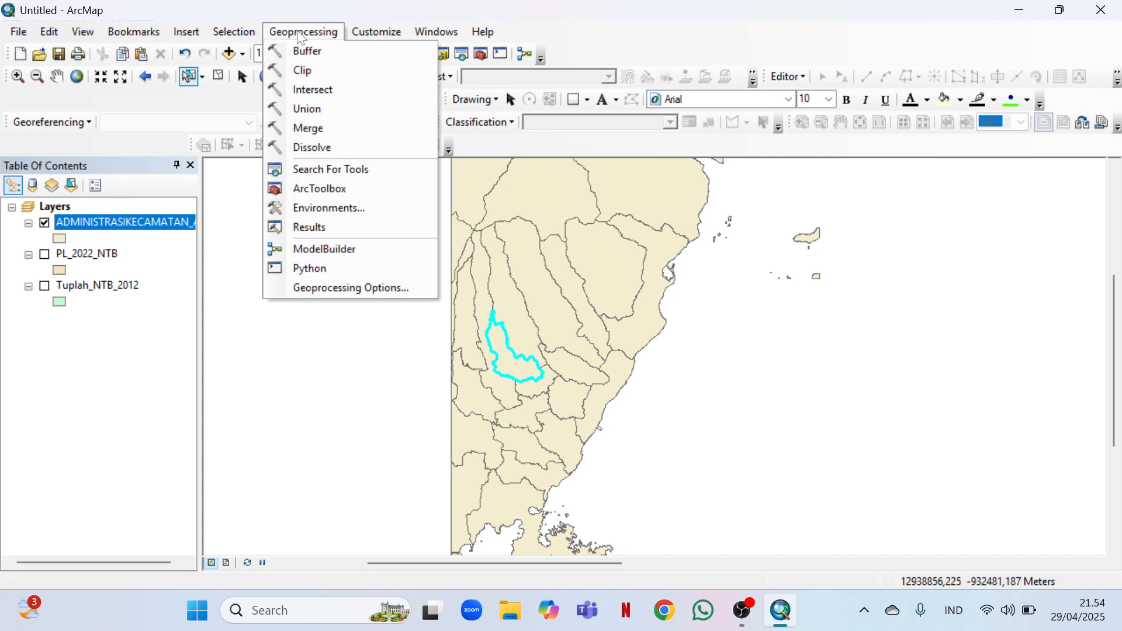
{"action": "left_click", "coordinate": [311, 73]}
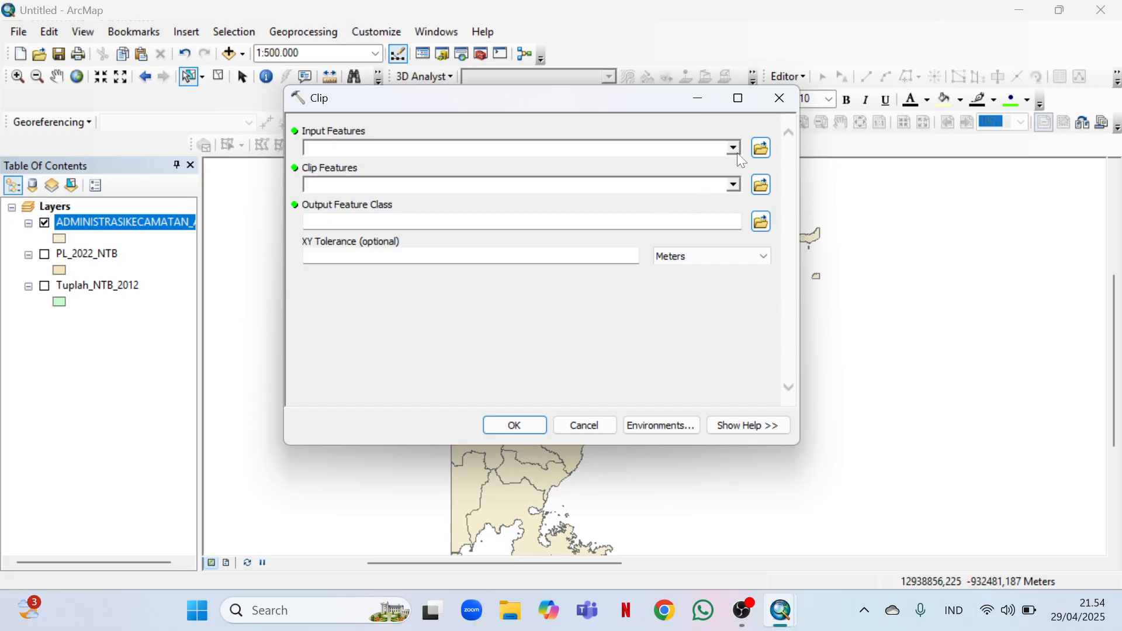
{"action": "left_click", "coordinate": [735, 148]}
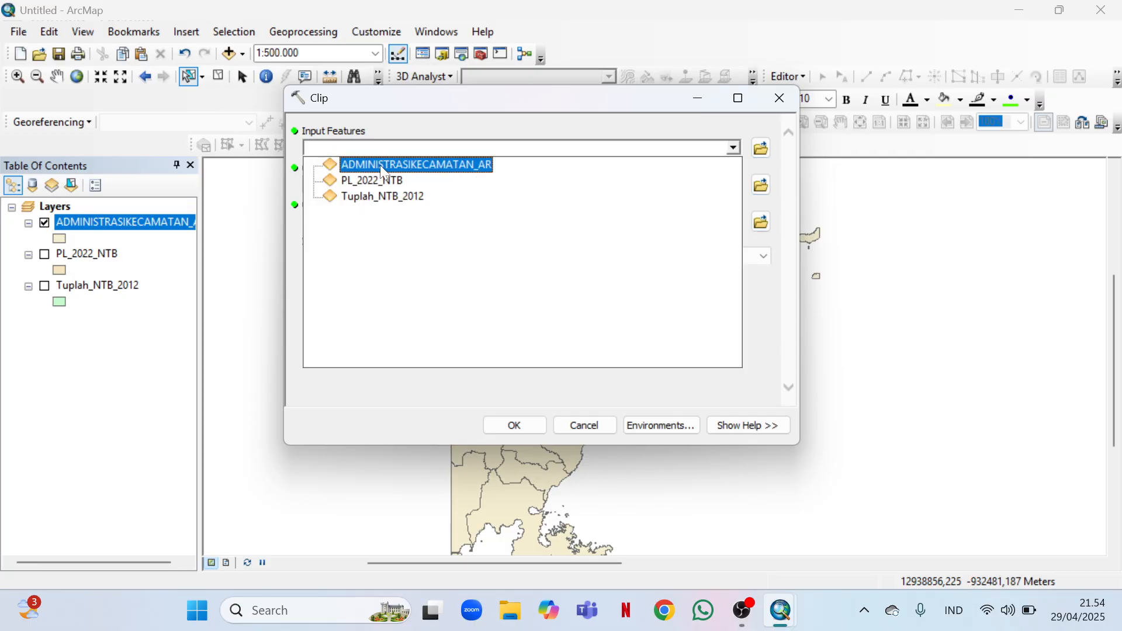
{"action": "left_click", "coordinate": [355, 182]}
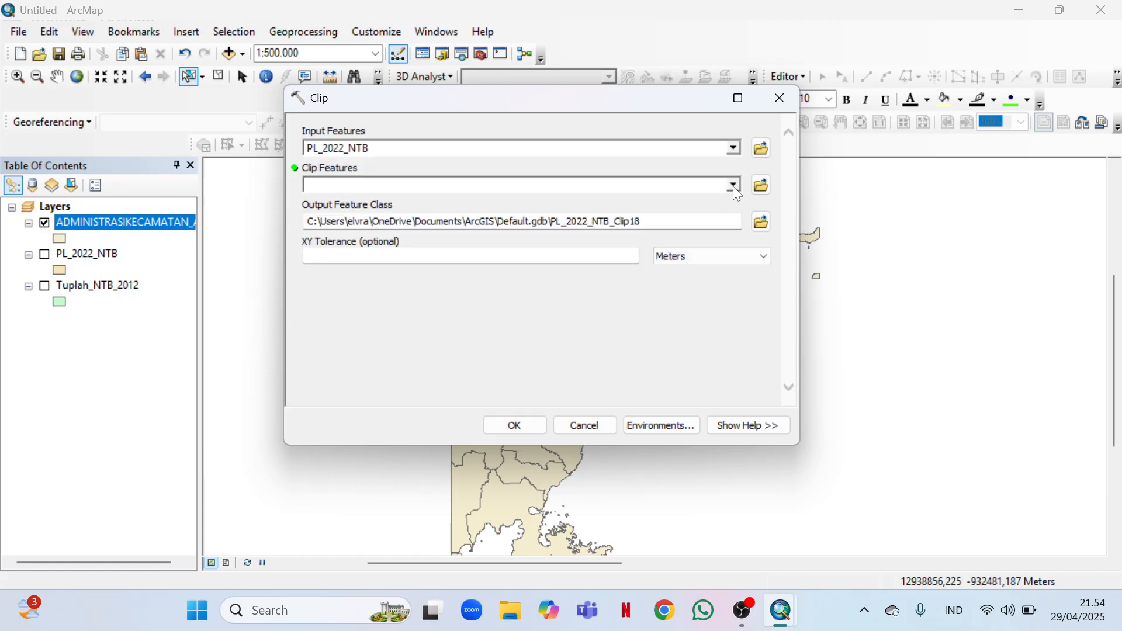
{"action": "left_click", "coordinate": [733, 186]}
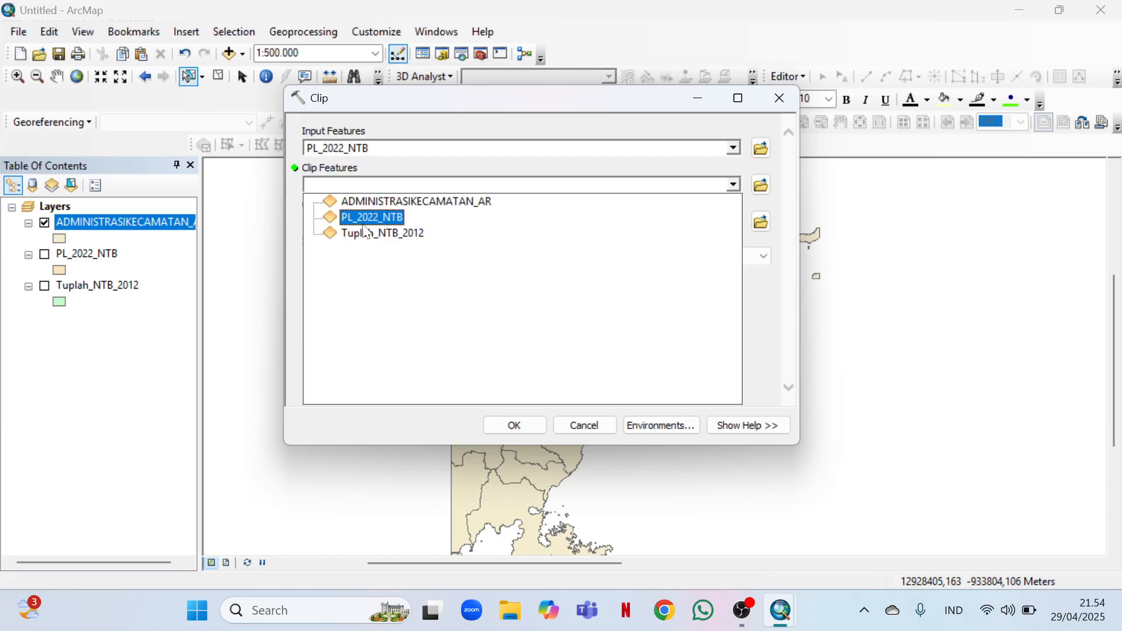
{"action": "left_click", "coordinate": [400, 204]}
{"action": "left_click", "coordinate": [520, 425]}
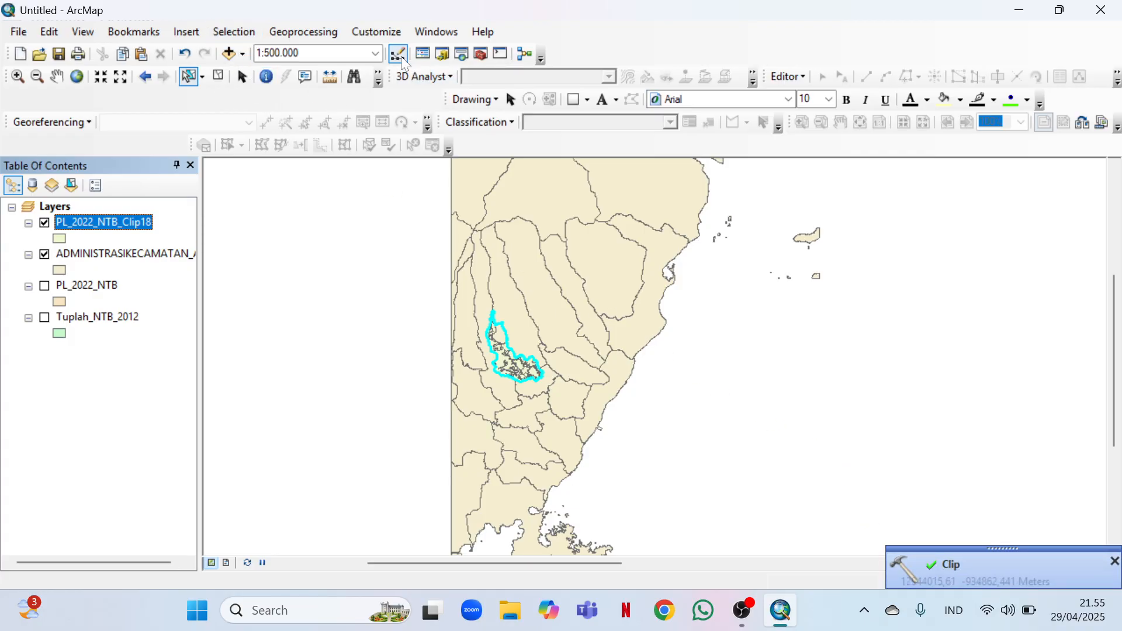
Clip the Tuplah_NTB_2012 layer to the selected subdistrict, using ADMINISTRASIKECAMATAN_AR as clip features and the default output.
{"action": "left_click", "coordinate": [330, 32]}
{"action": "left_click", "coordinate": [323, 69]}
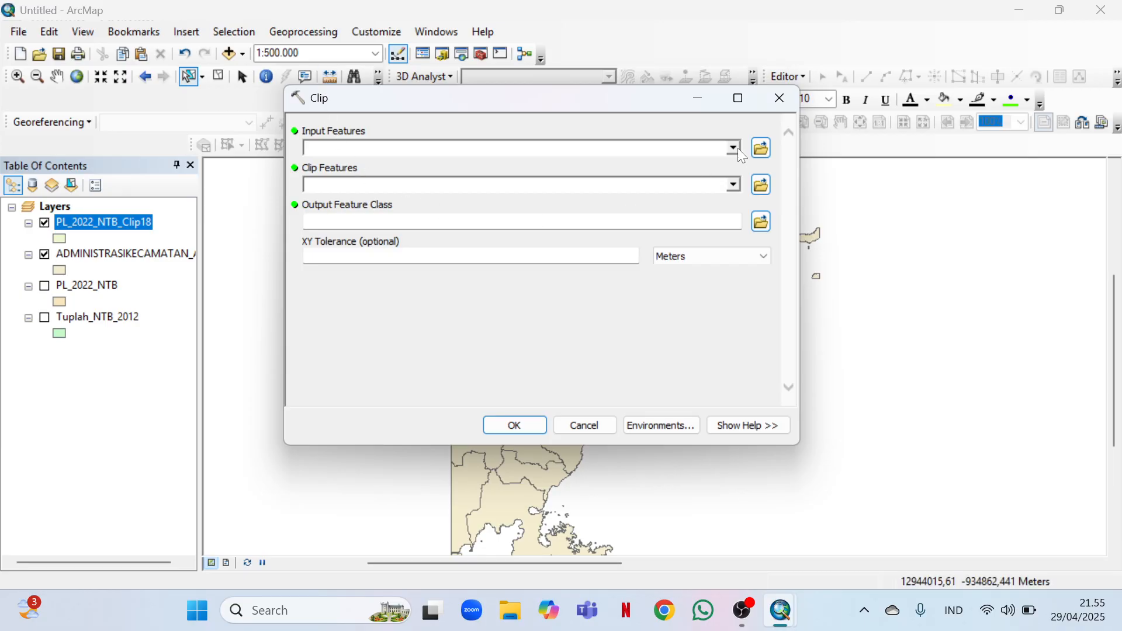
{"action": "left_click", "coordinate": [735, 149]}
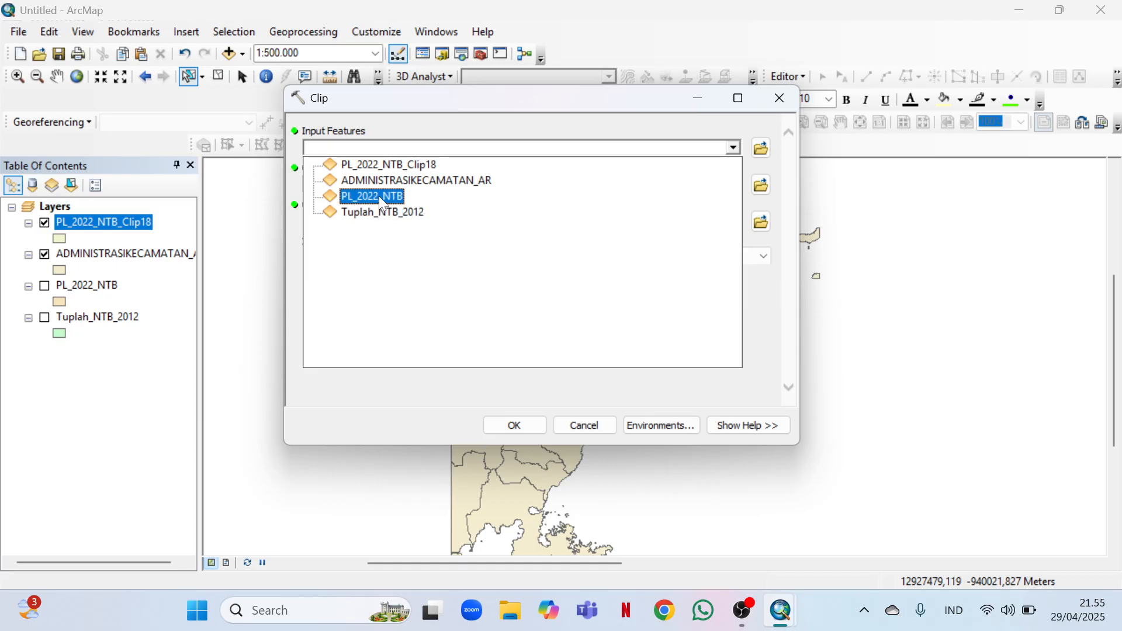
{"action": "left_click", "coordinate": [390, 213]}
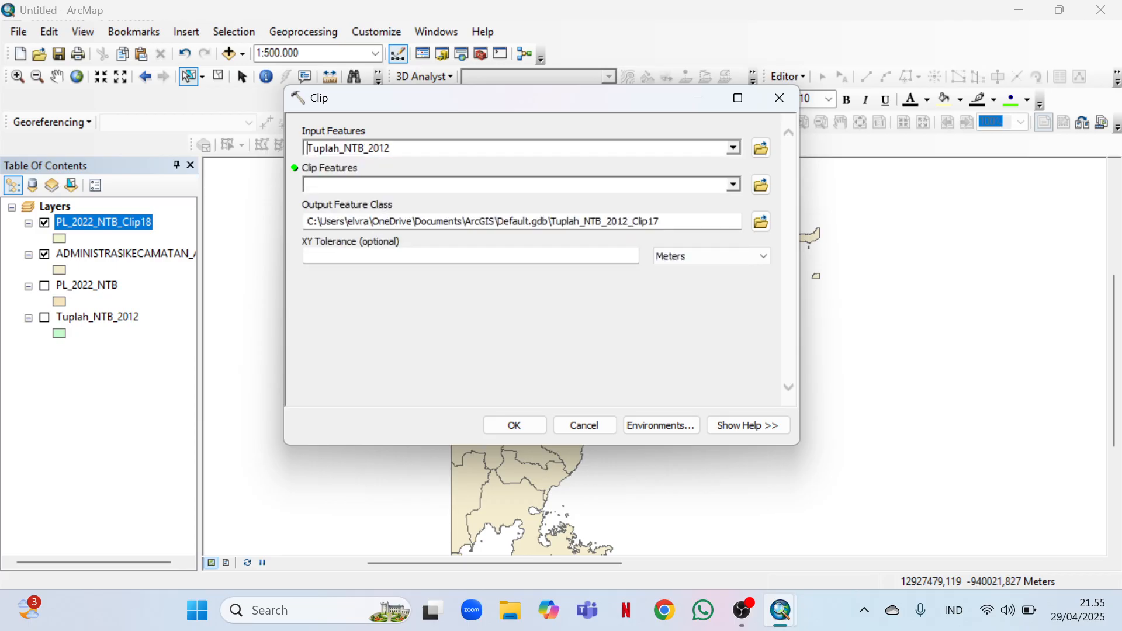
{"action": "left_click", "coordinate": [735, 186]}
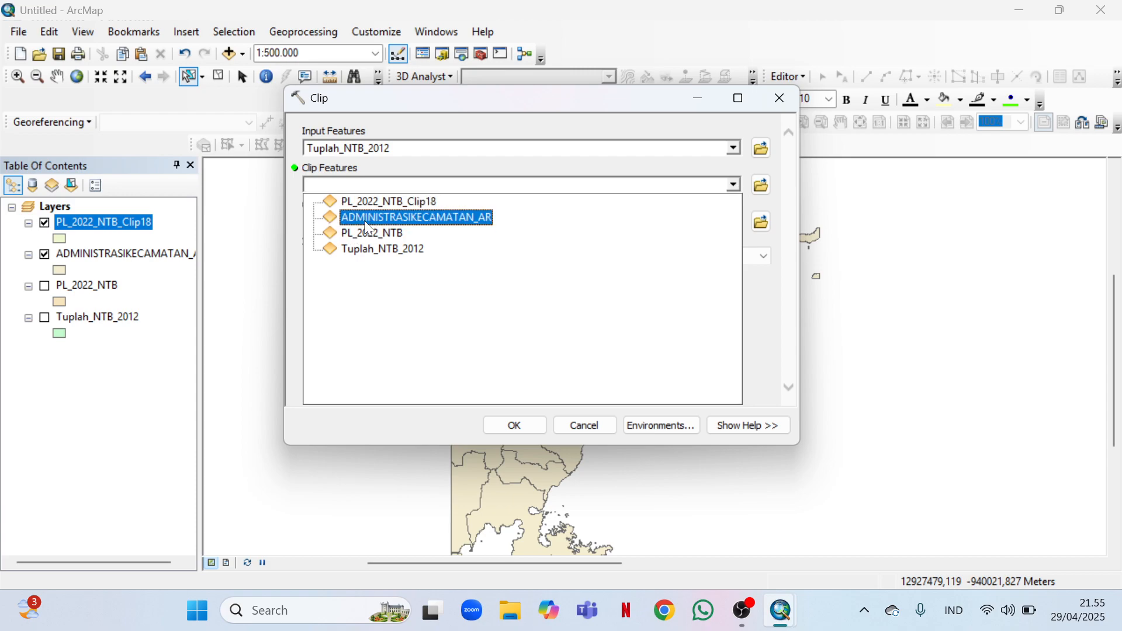
{"action": "left_click", "coordinate": [410, 218]}
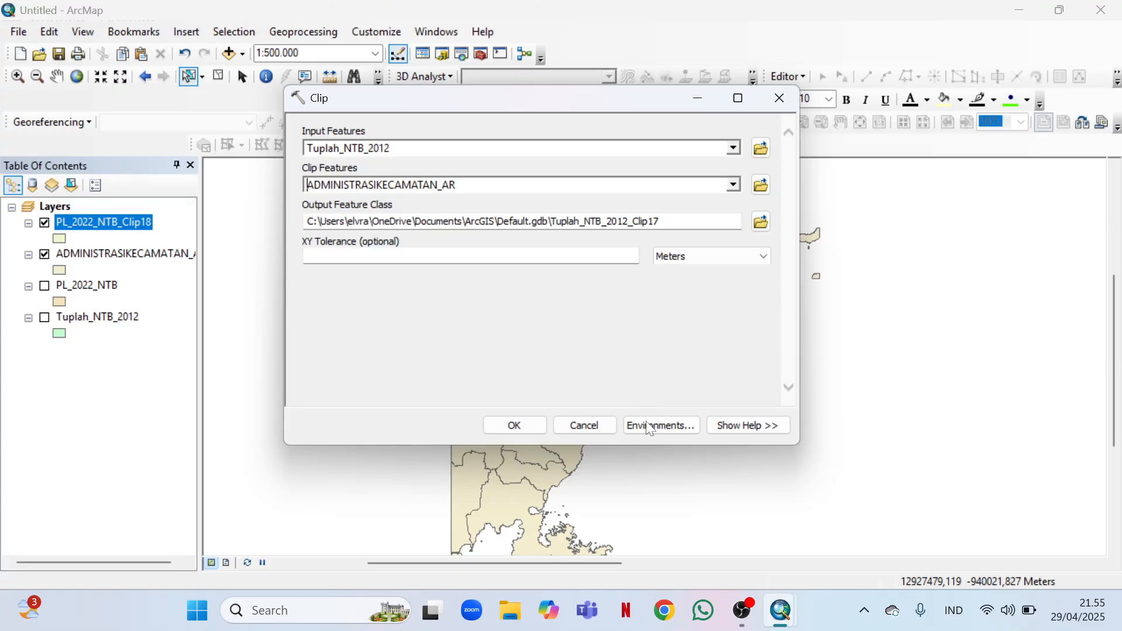
{"action": "left_click", "coordinate": [526, 425]}
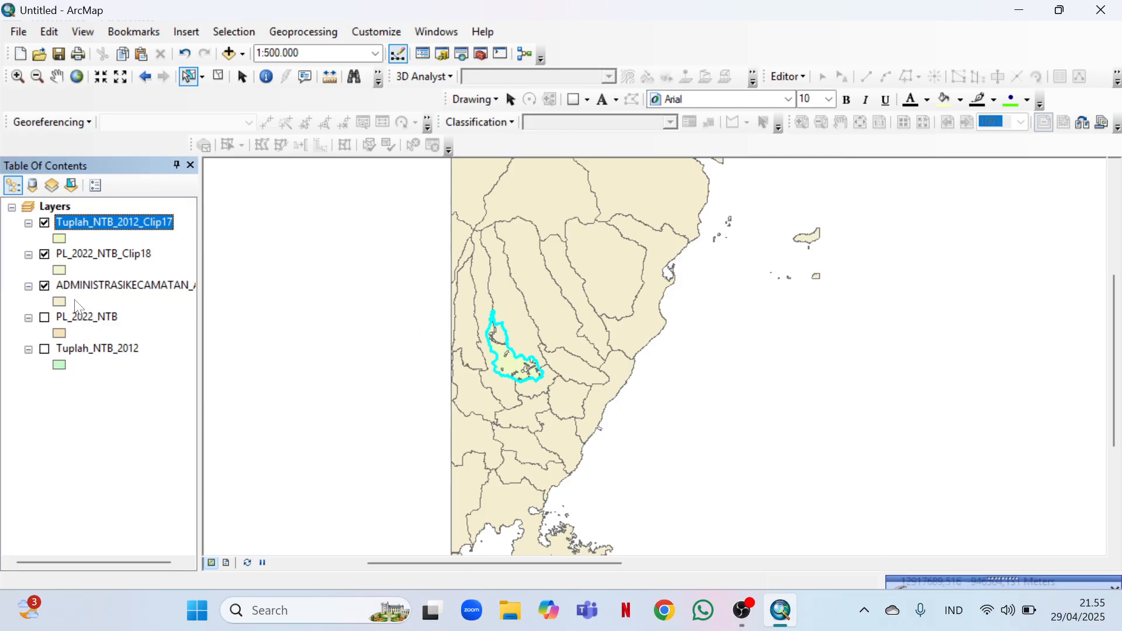
Remove the PL_2022_NTB, Tuplah_NTB_2012 and ADMINISTRASIKECAMATAN_AR layers from the map, keeping only the two clipped layers.
{"action": "right_click", "coordinate": [74, 326]}
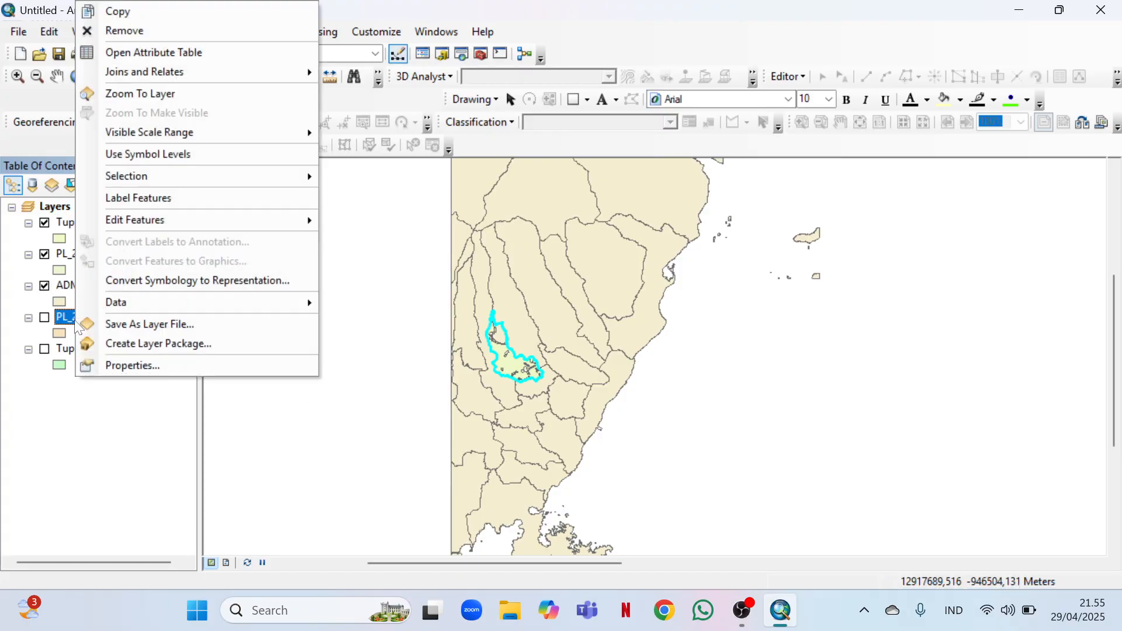
{"action": "left_click", "coordinate": [145, 32]}
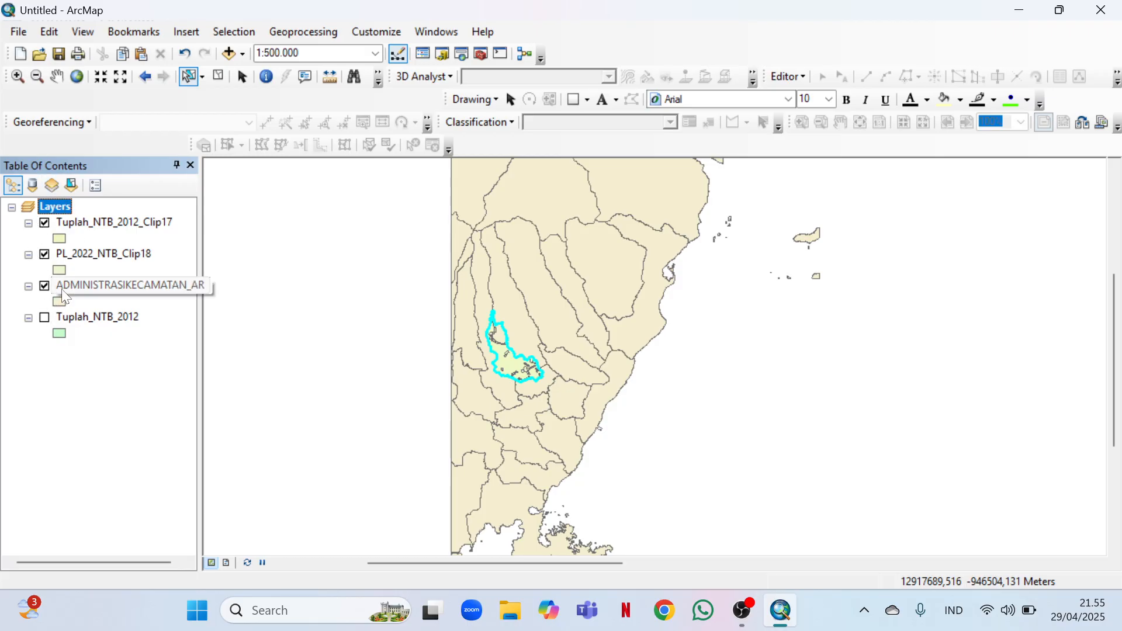
{"action": "right_click", "coordinate": [100, 323]}
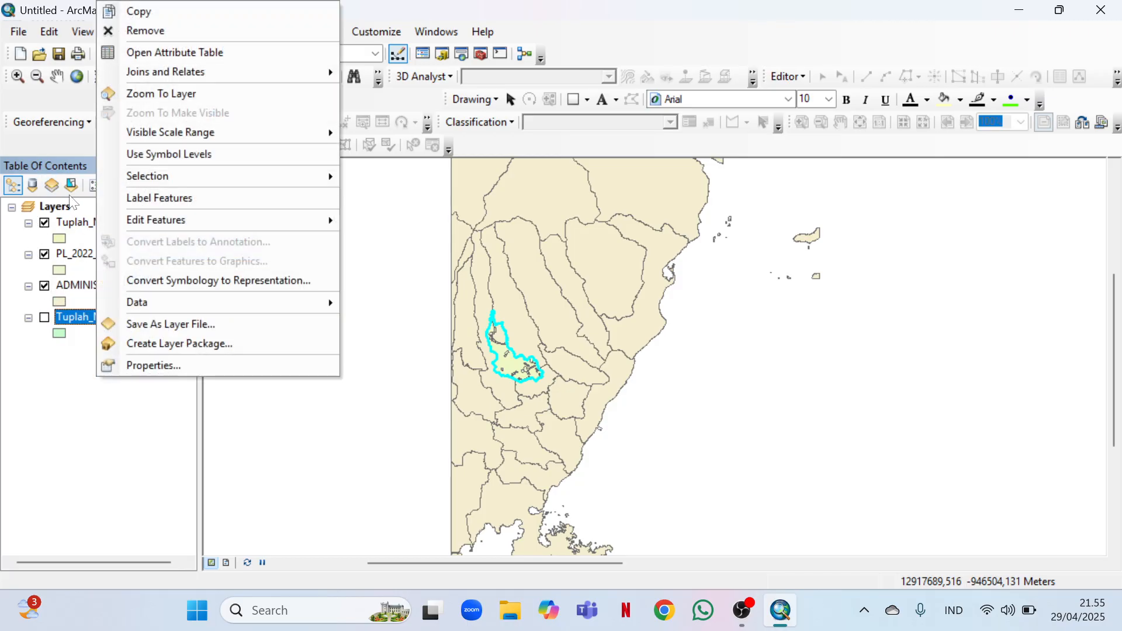
{"action": "left_click", "coordinate": [154, 31]}
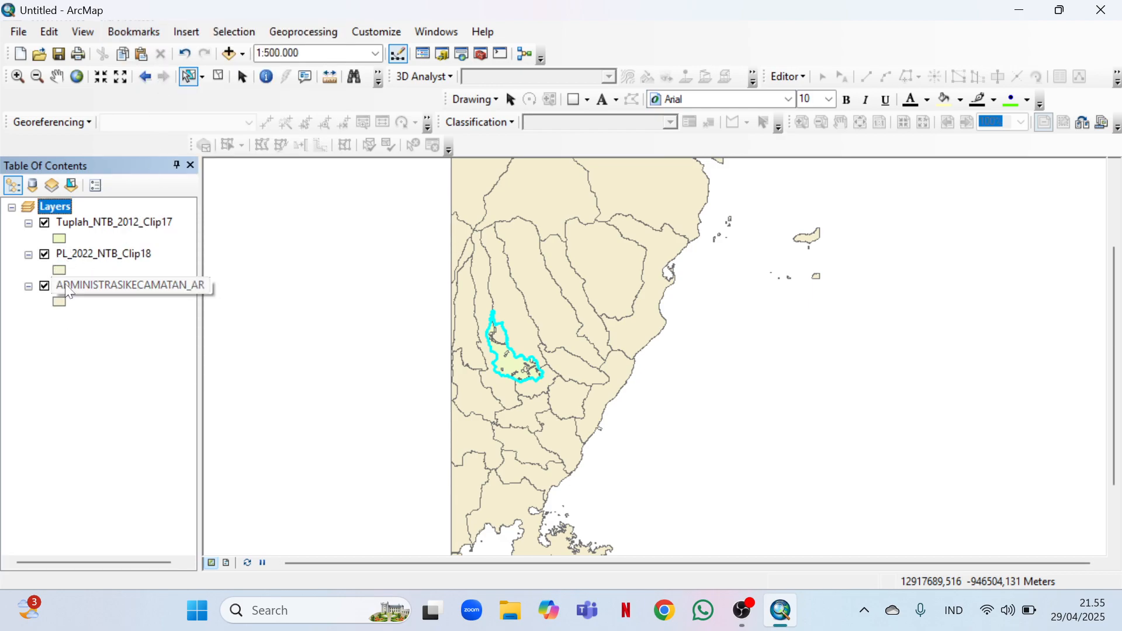
{"action": "right_click", "coordinate": [80, 284]}
{"action": "right_click", "coordinate": [84, 291]}
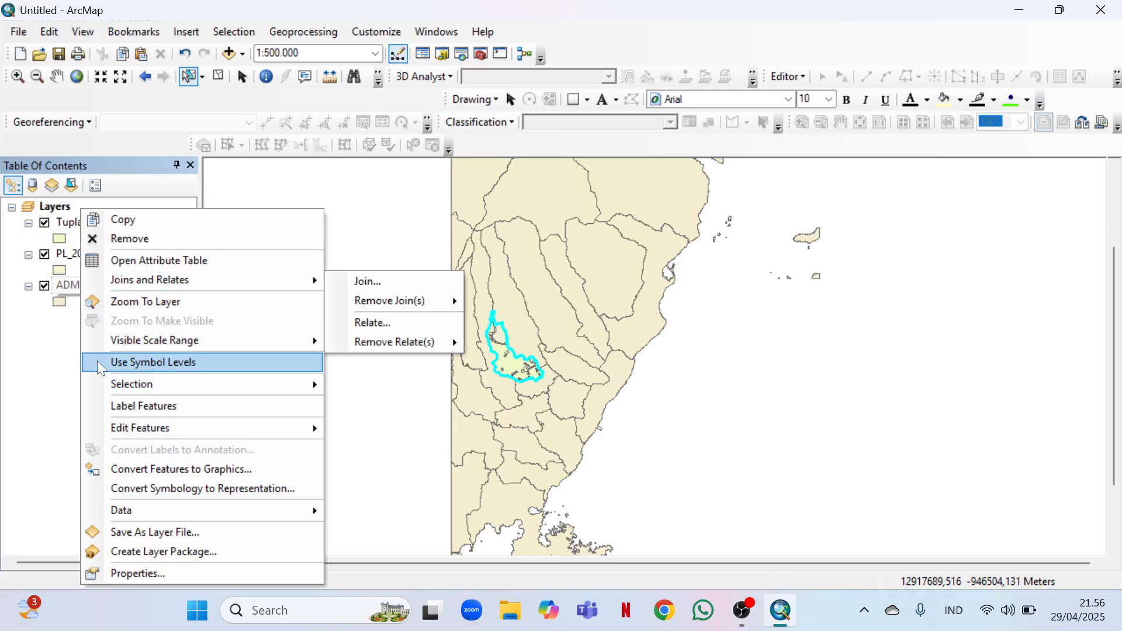
{"action": "left_click", "coordinate": [149, 239]}
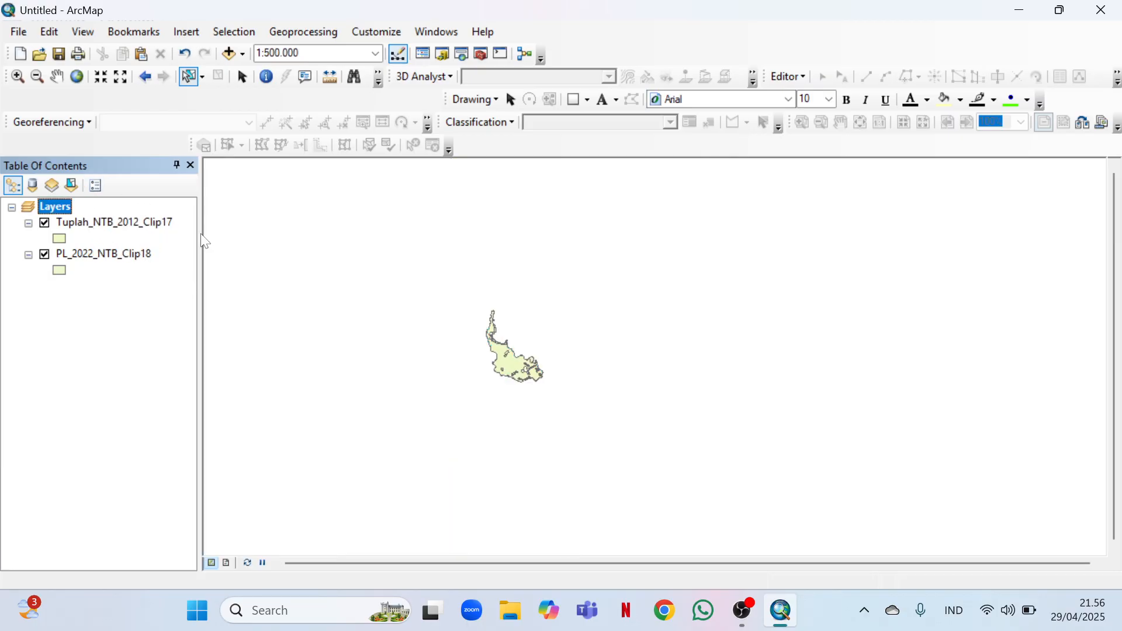
Examine the clipped Masbagik area on the map and the attribute table of the Tuplah_NTB_2012_Clip17 layer.
{"action": "scroll", "coordinate": [519, 345], "scroll_direction": "up", "scroll_amount": 5}
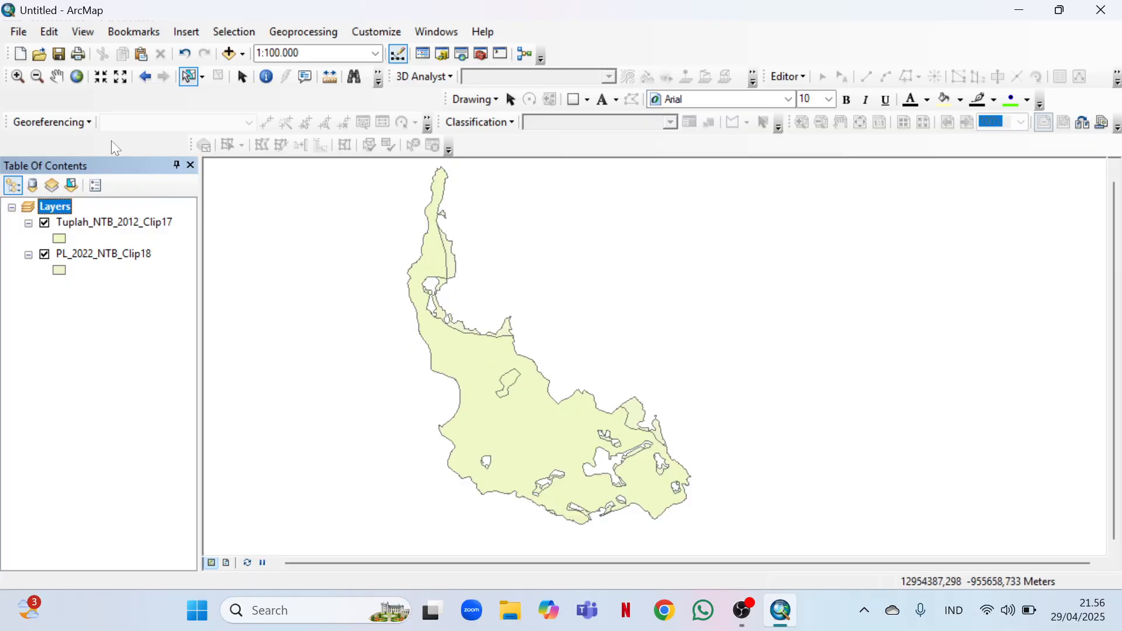
{"action": "left_click", "coordinate": [58, 77]}
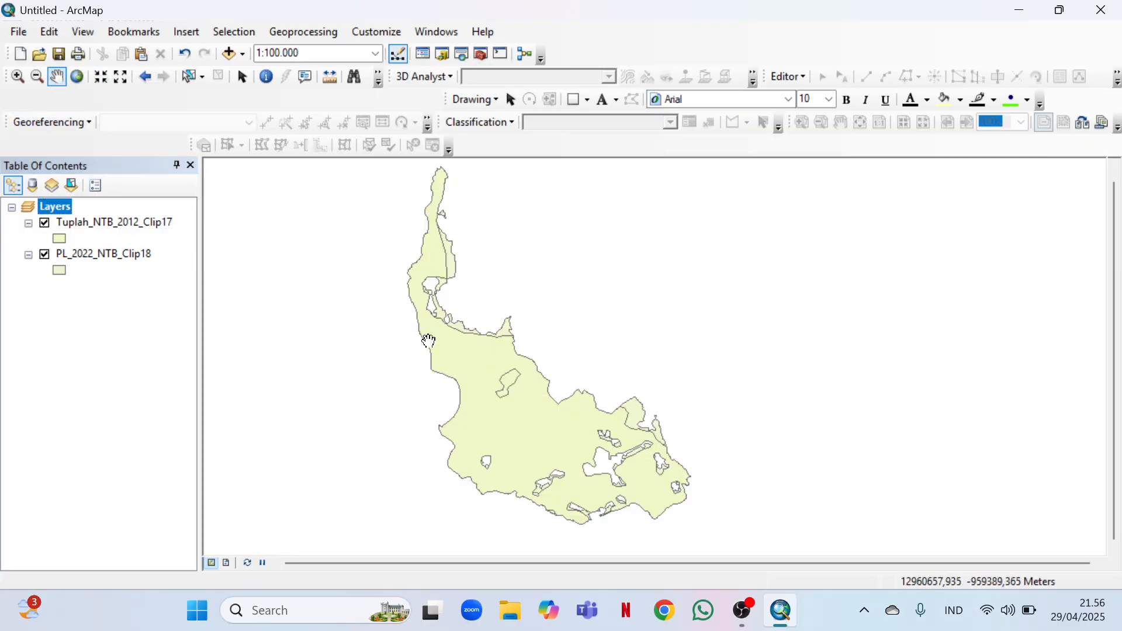
{"action": "left_click_drag", "start_coordinate": [456, 361], "coordinate": [487, 381]}
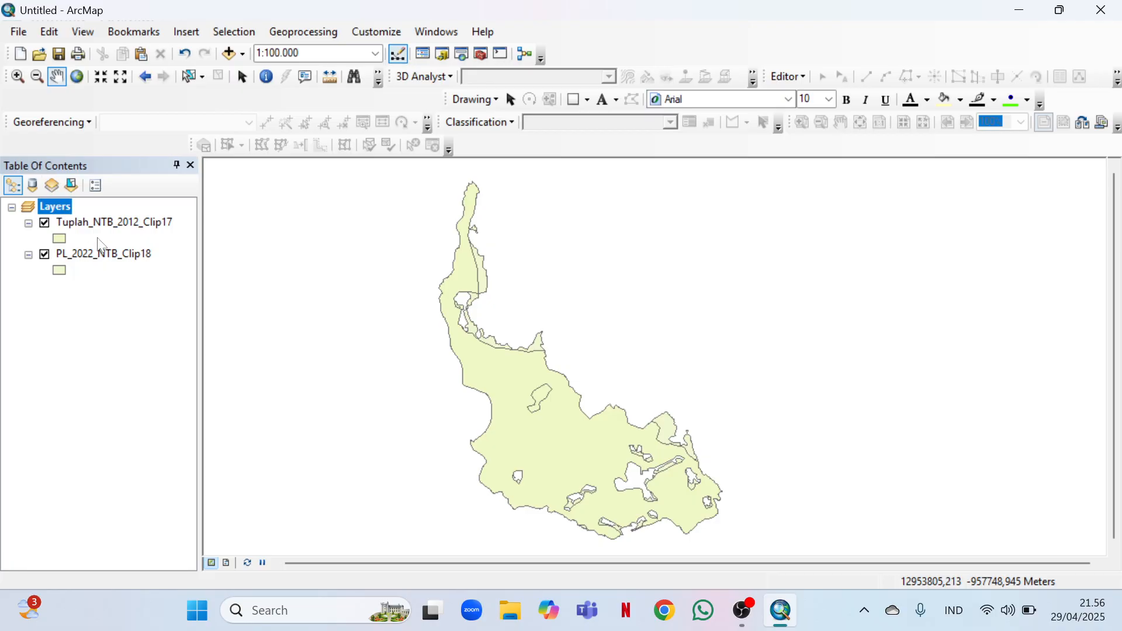
{"action": "right_click", "coordinate": [94, 221]}
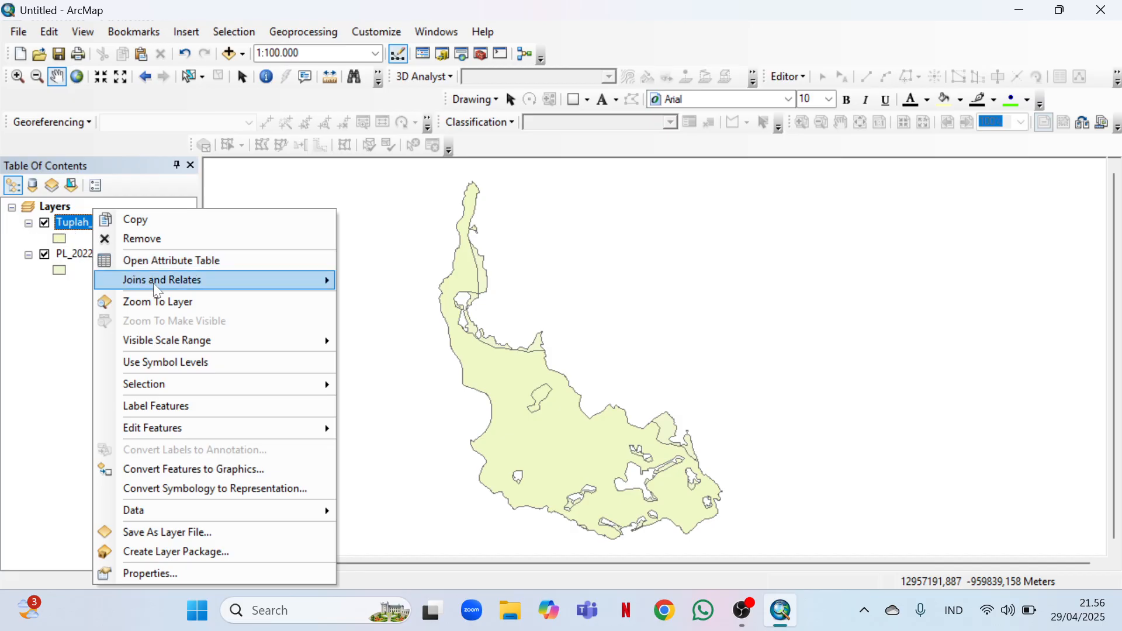
{"action": "left_click", "coordinate": [166, 260]}
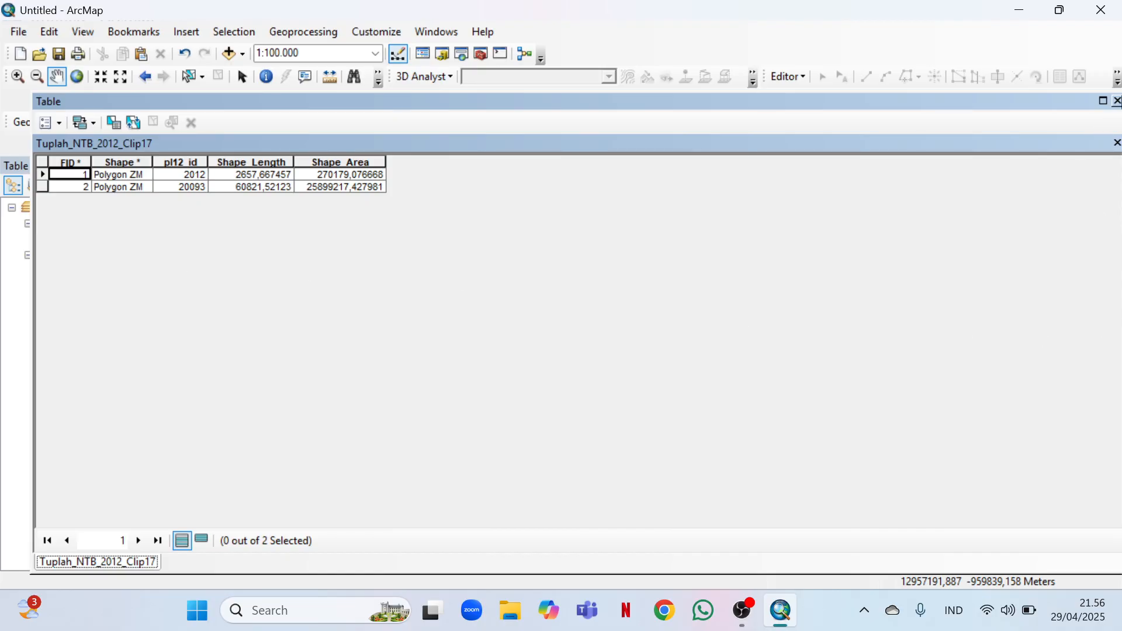
{"action": "left_click", "coordinate": [1117, 101]}
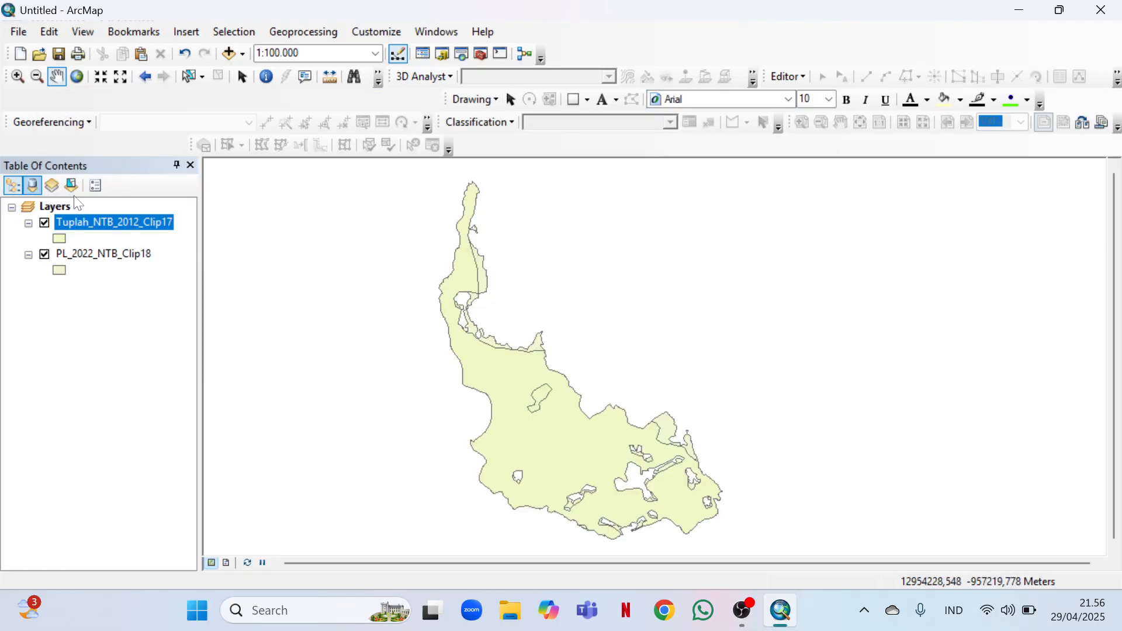
Add a field named Tuplah_12 of type Text to the Tuplah_NTB_2012_Clip17 attribute table.
{"action": "right_click", "coordinate": [103, 215]}
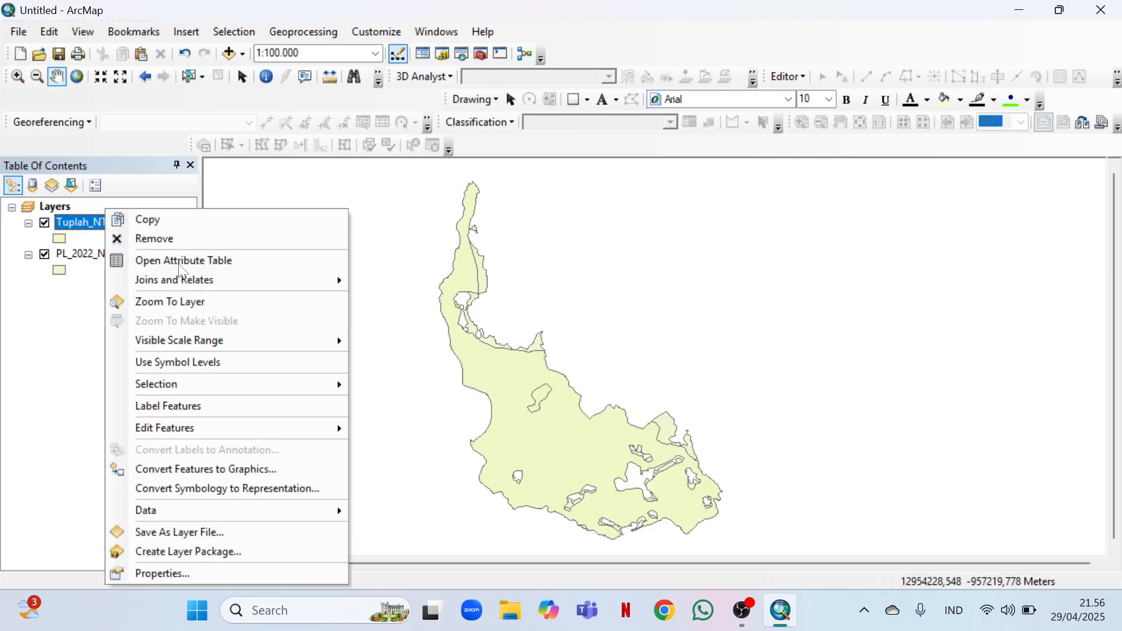
{"action": "left_click", "coordinate": [217, 260]}
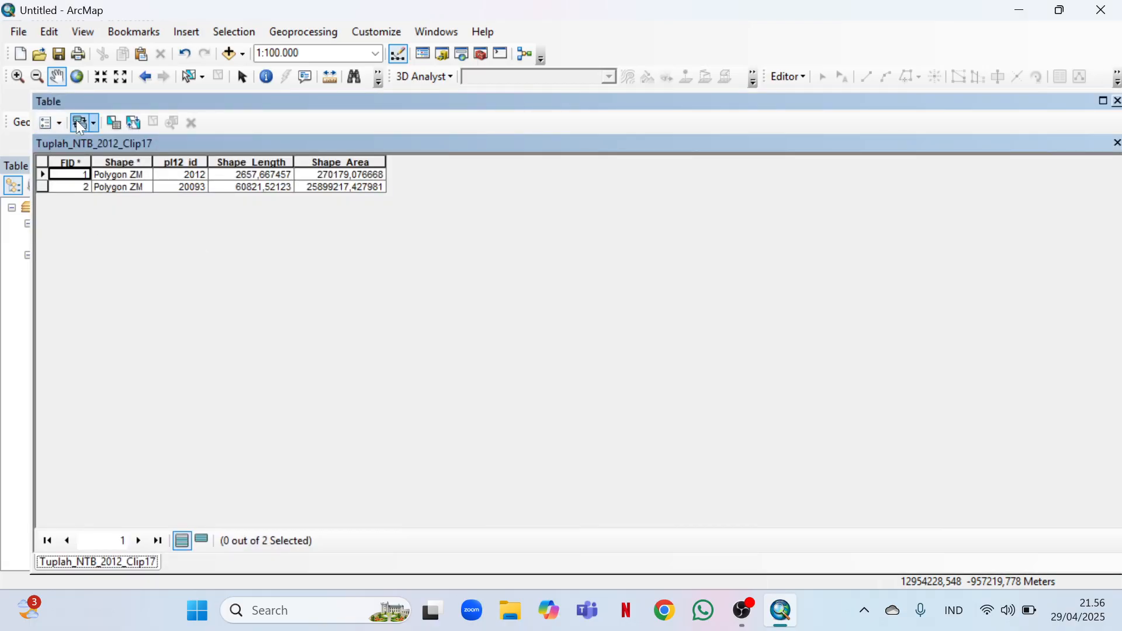
{"action": "left_click", "coordinate": [46, 124]}
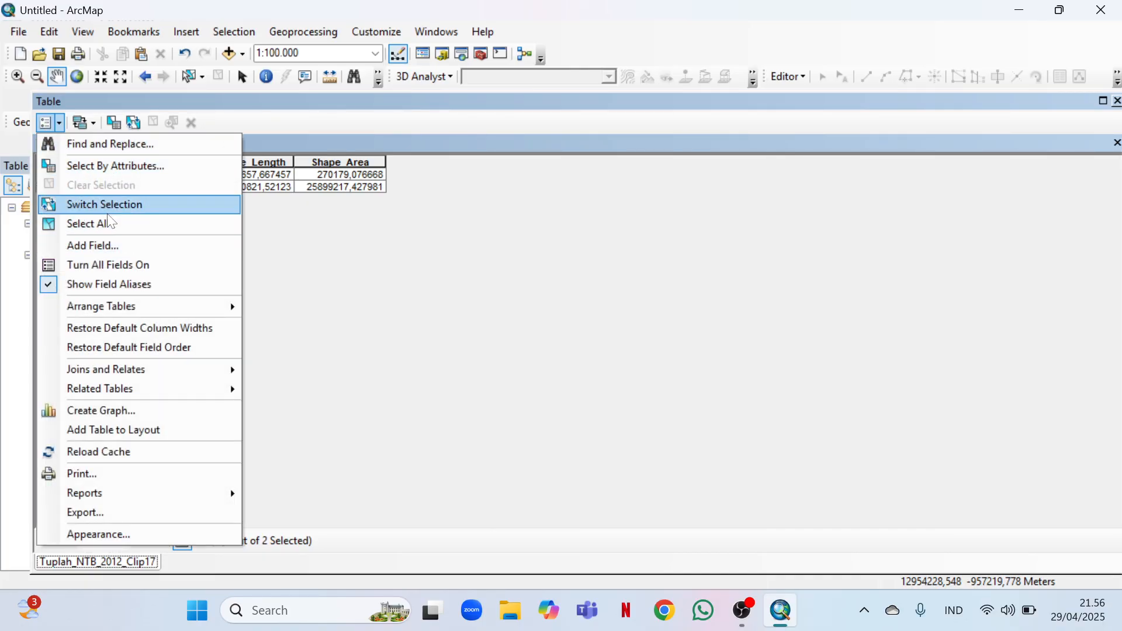
{"action": "left_click", "coordinate": [107, 248]}
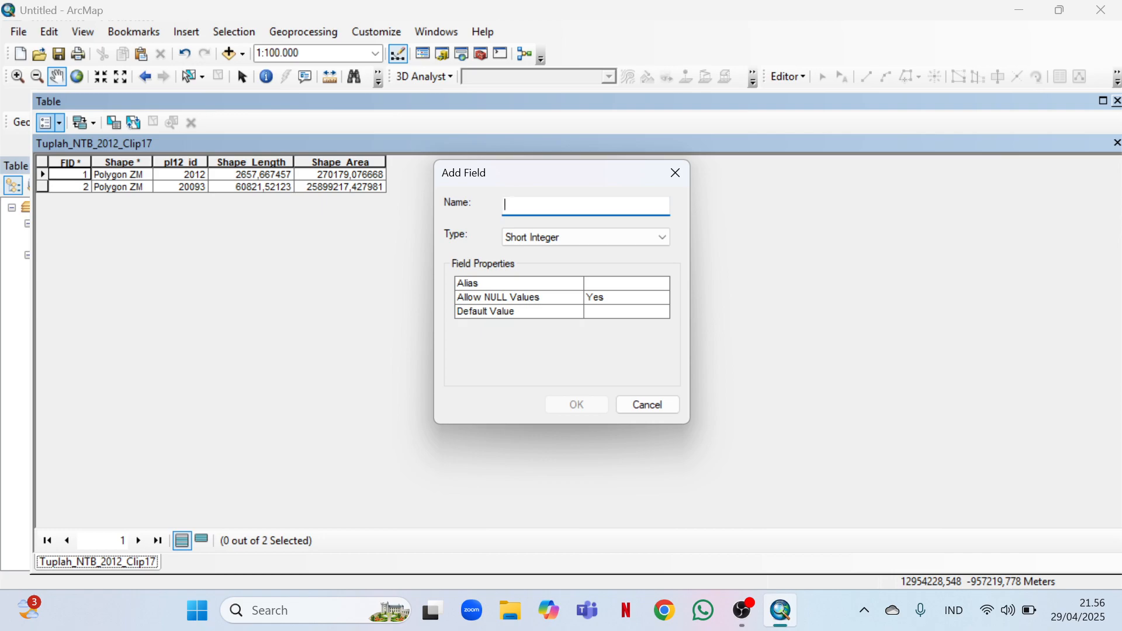
{"action": "type", "text": "Tuplah"}
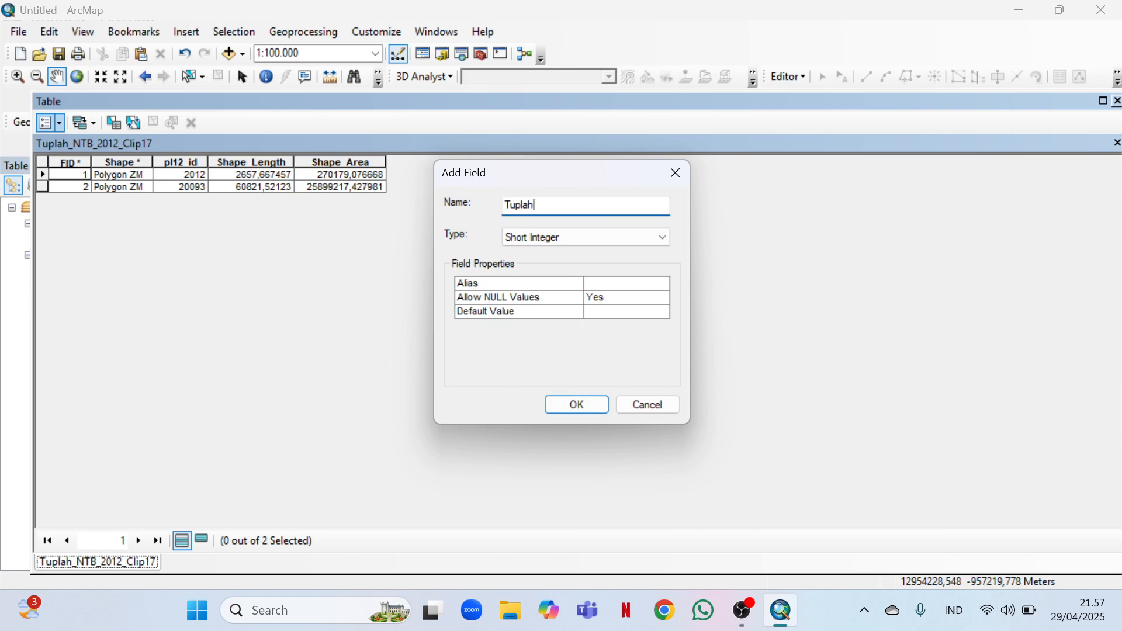
{"action": "type", "text": "_12"}
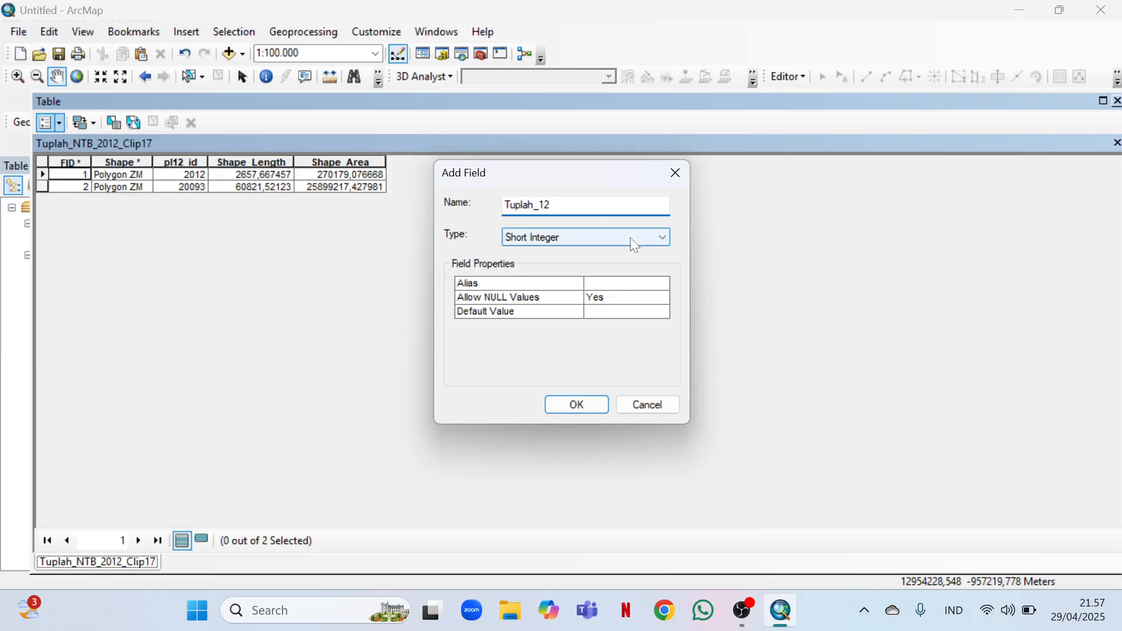
{"action": "left_click", "coordinate": [666, 246]}
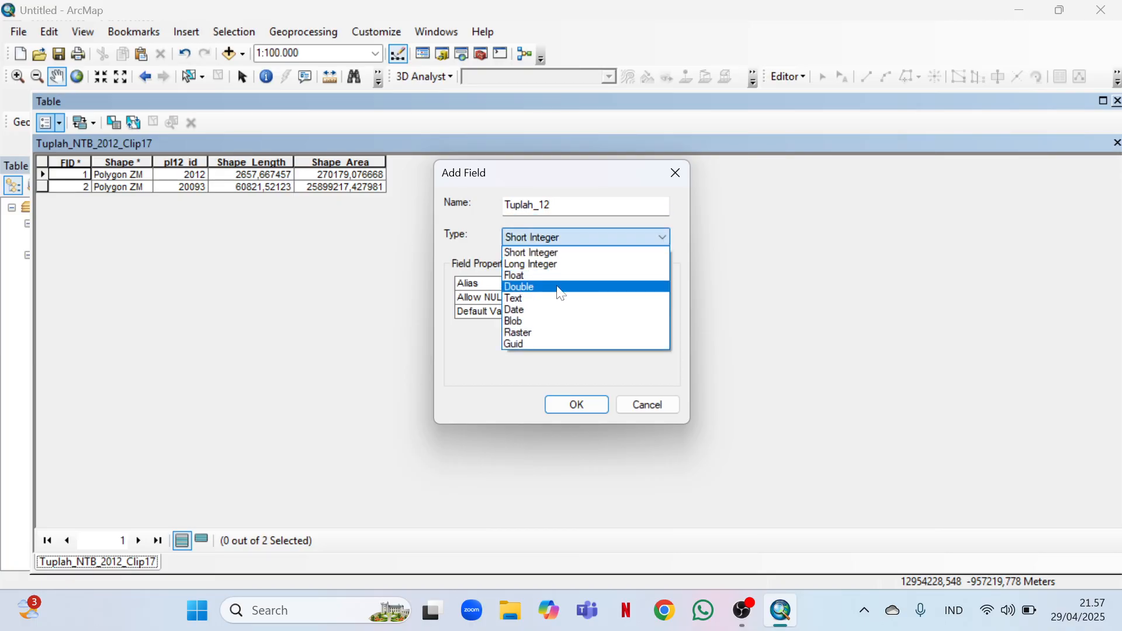
{"action": "left_click", "coordinate": [541, 299]}
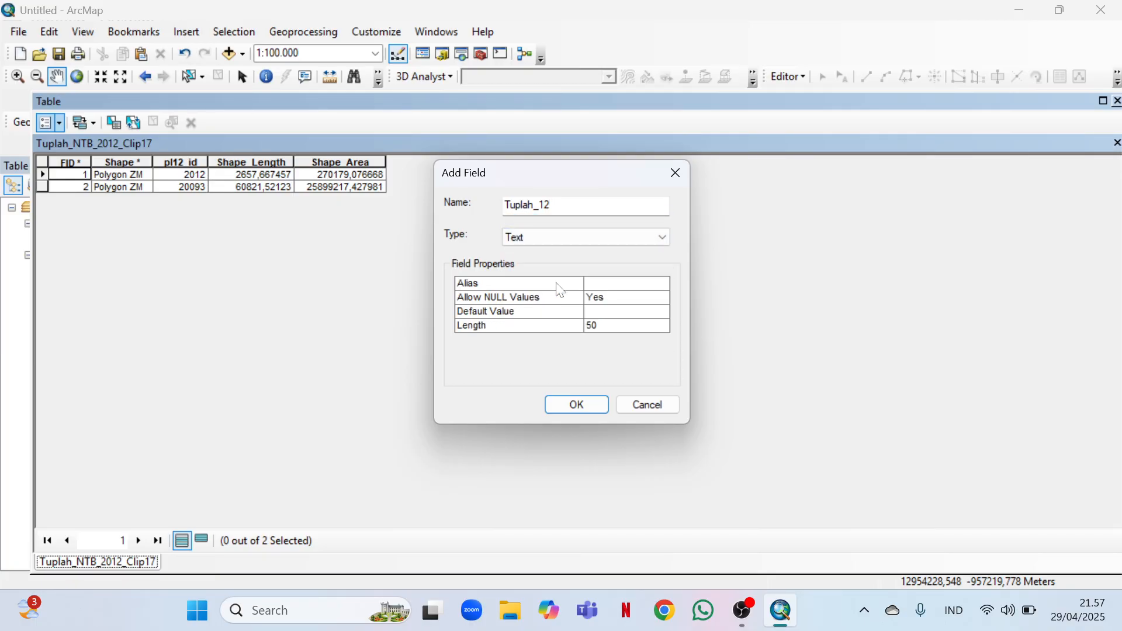
{"action": "left_click", "coordinate": [591, 409]}
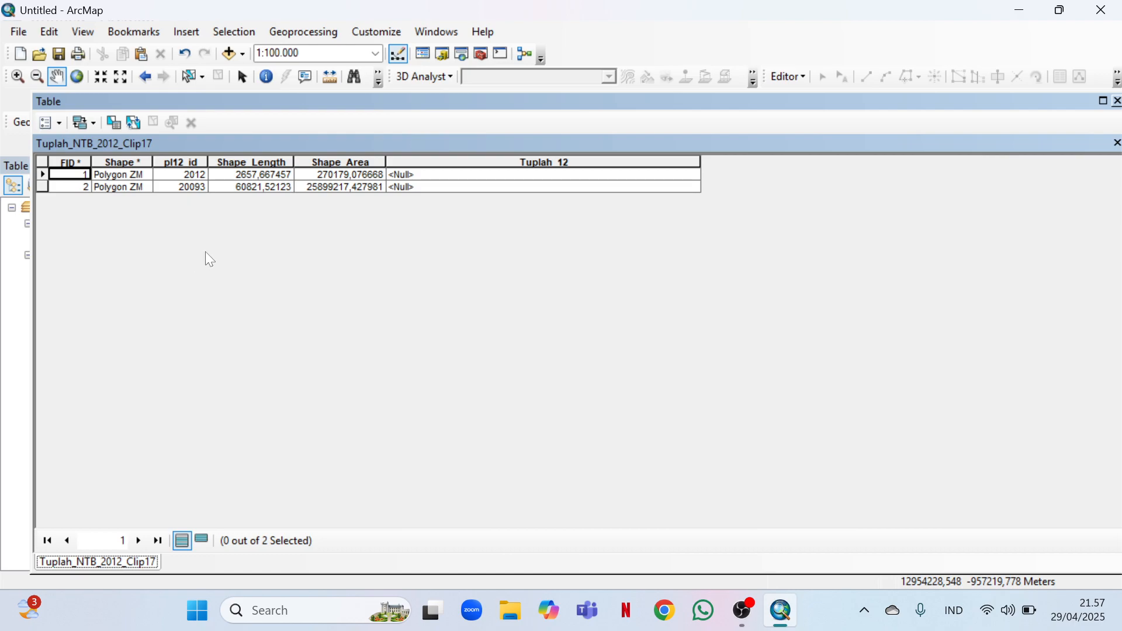
Select the record in the Tuplah_NTB_2012_Clip17 table by attributes with the query pl12_id = 2012.
{"action": "left_click", "coordinate": [50, 121]}
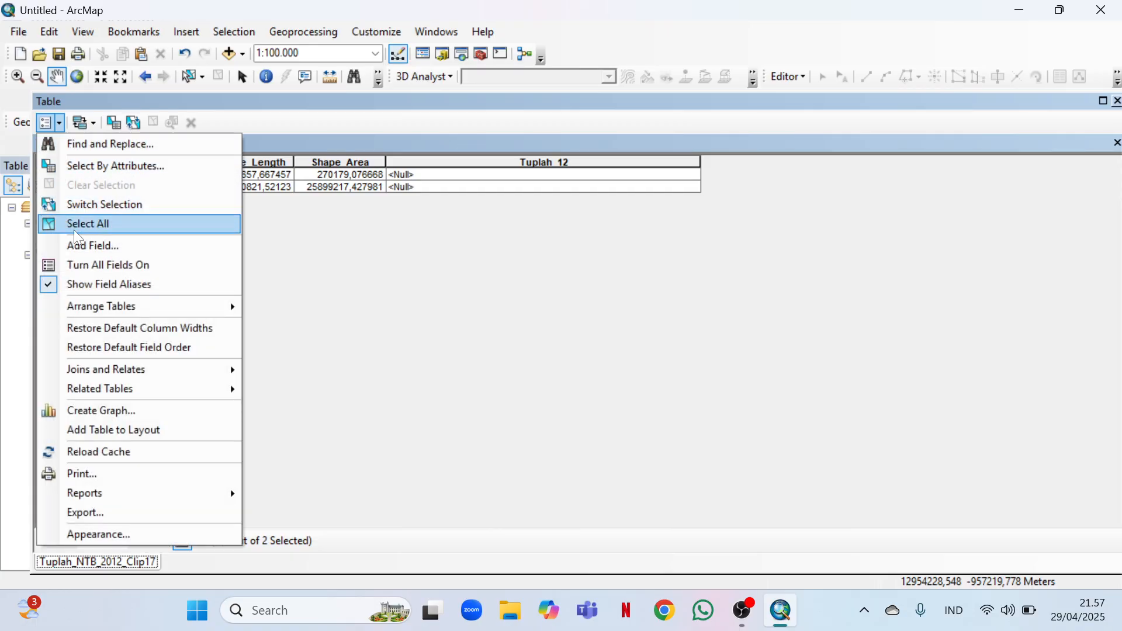
{"action": "left_click", "coordinate": [123, 169]}
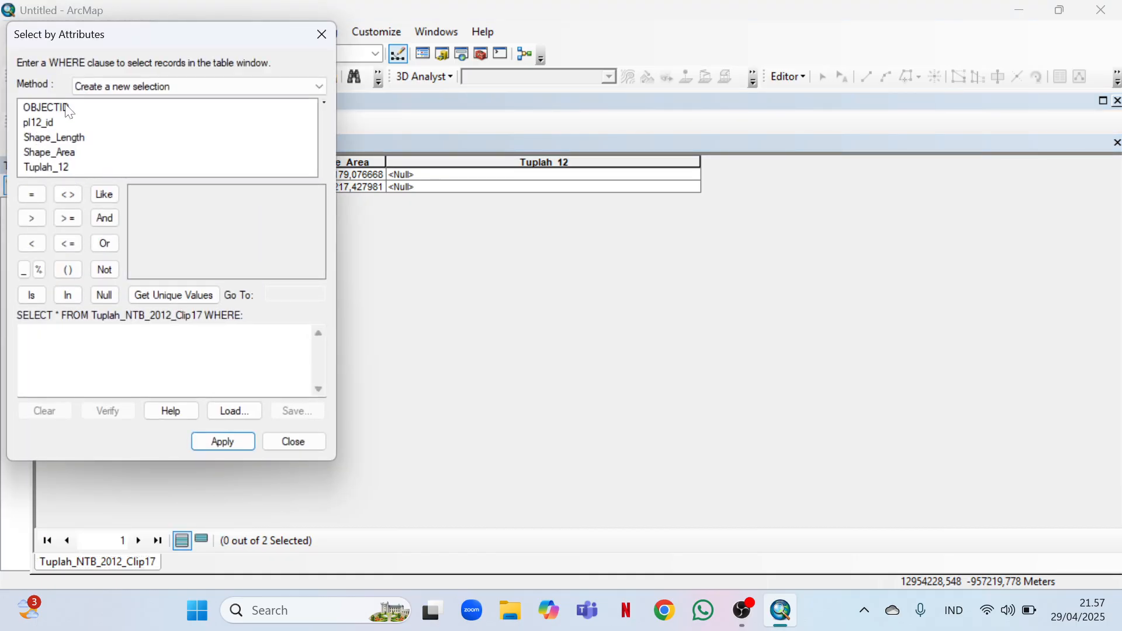
{"action": "double_click", "coordinate": [36, 120]}
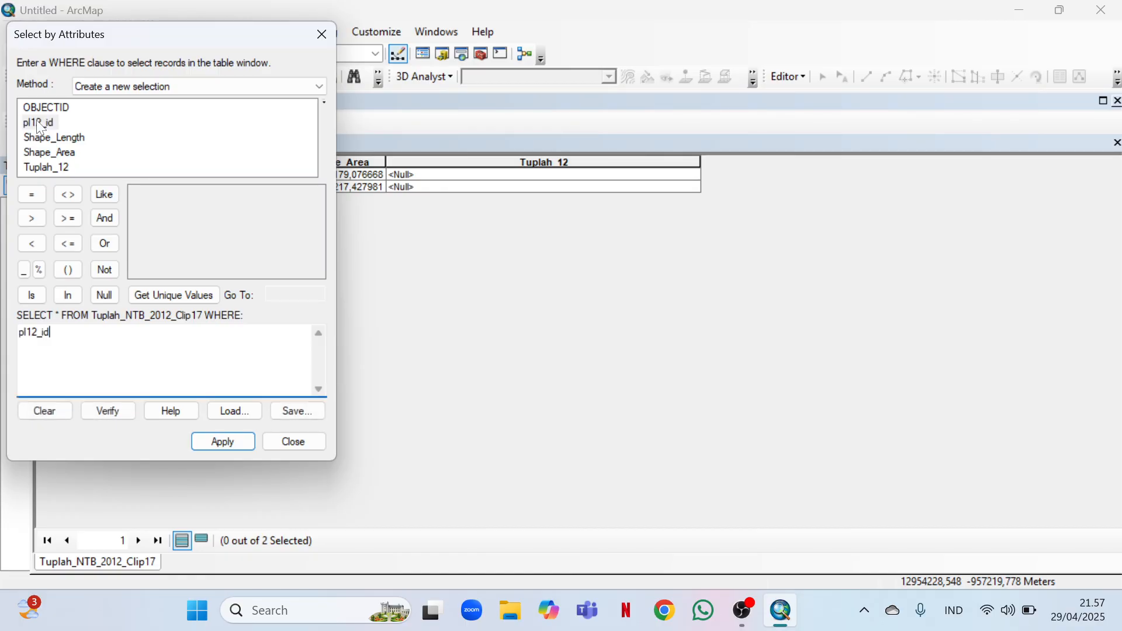
{"action": "left_click", "coordinate": [32, 196]}
{"action": "left_click", "coordinate": [162, 296]}
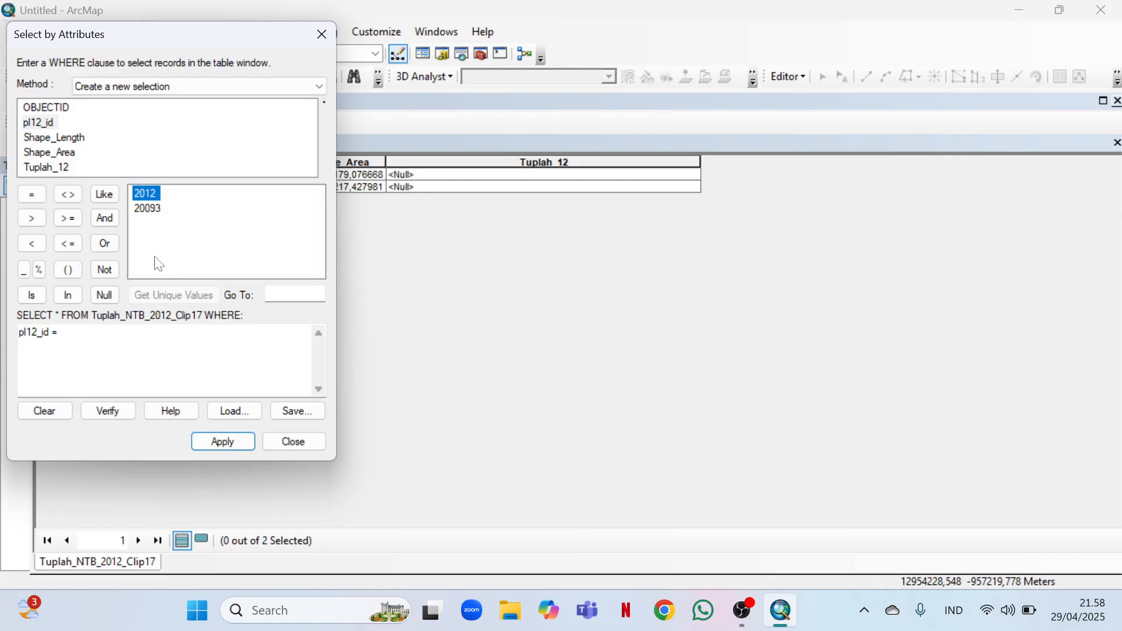
{"action": "double_click", "coordinate": [146, 194]}
{"action": "left_click", "coordinate": [219, 432]}
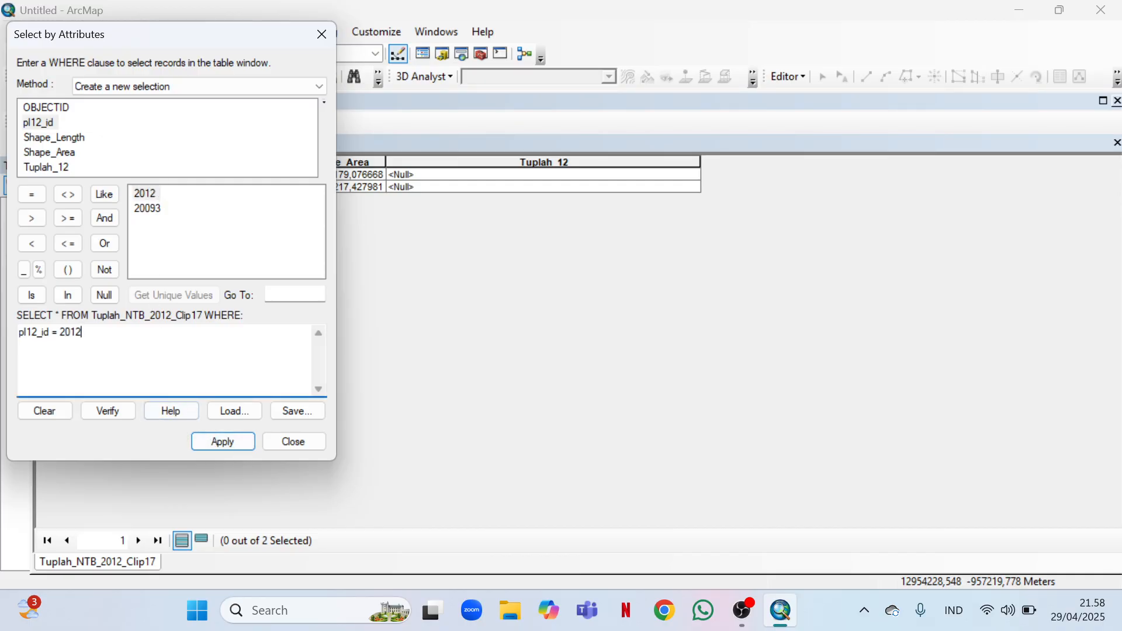
{"action": "left_click", "coordinate": [224, 438]}
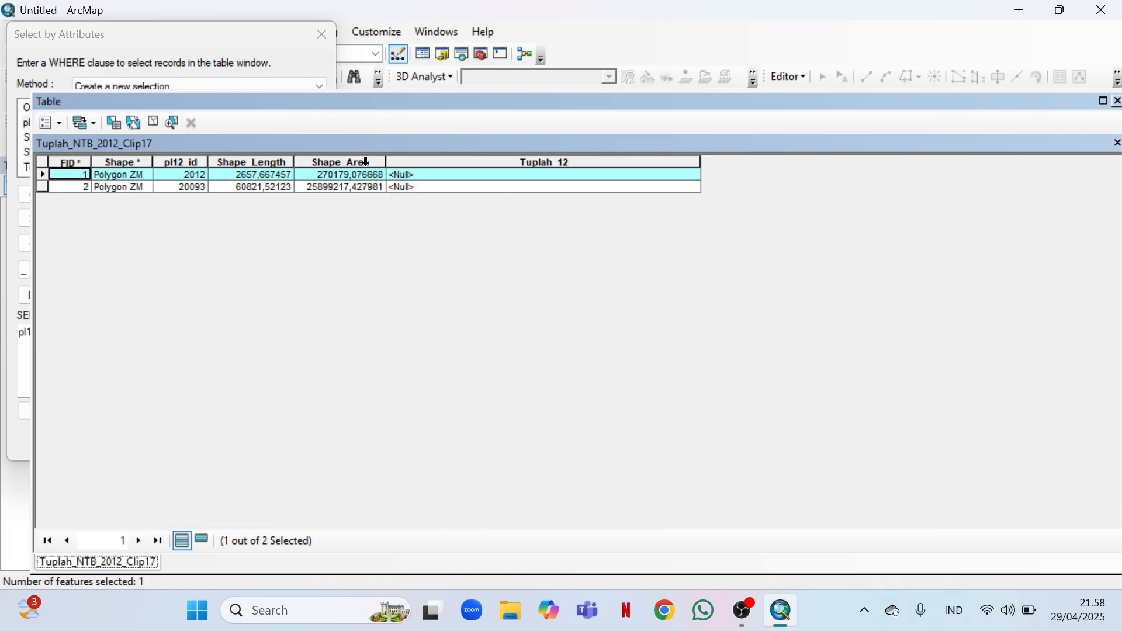
Fill the Tuplah_12 field of the selected record with "Pemukiman" using the Field Calculator.
{"action": "right_click", "coordinate": [449, 161]}
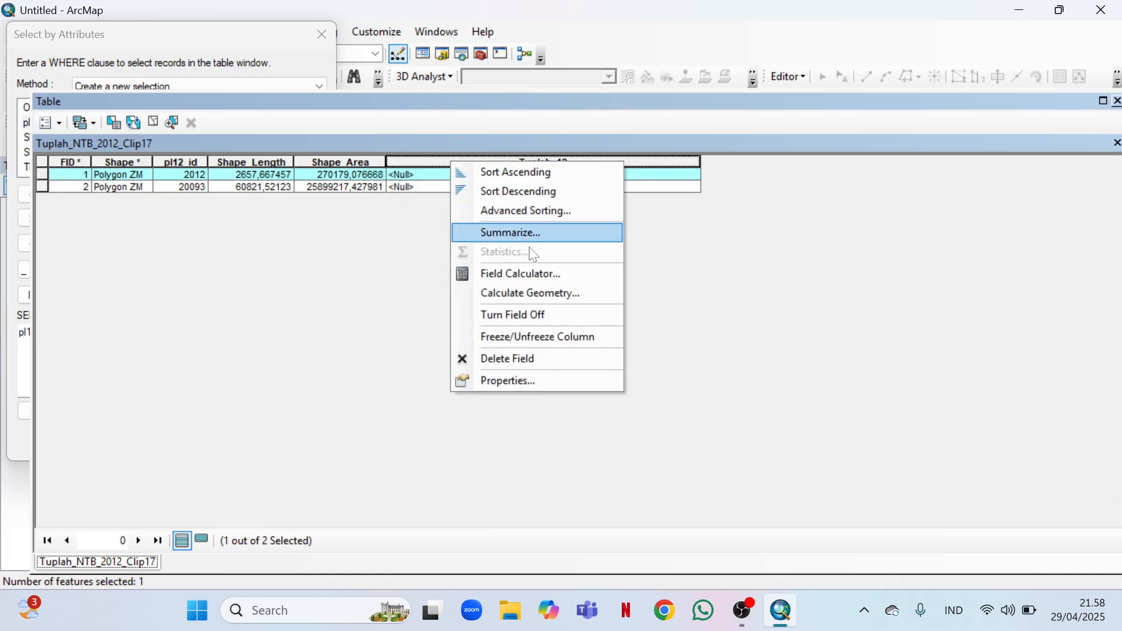
{"action": "left_click", "coordinate": [515, 279]}
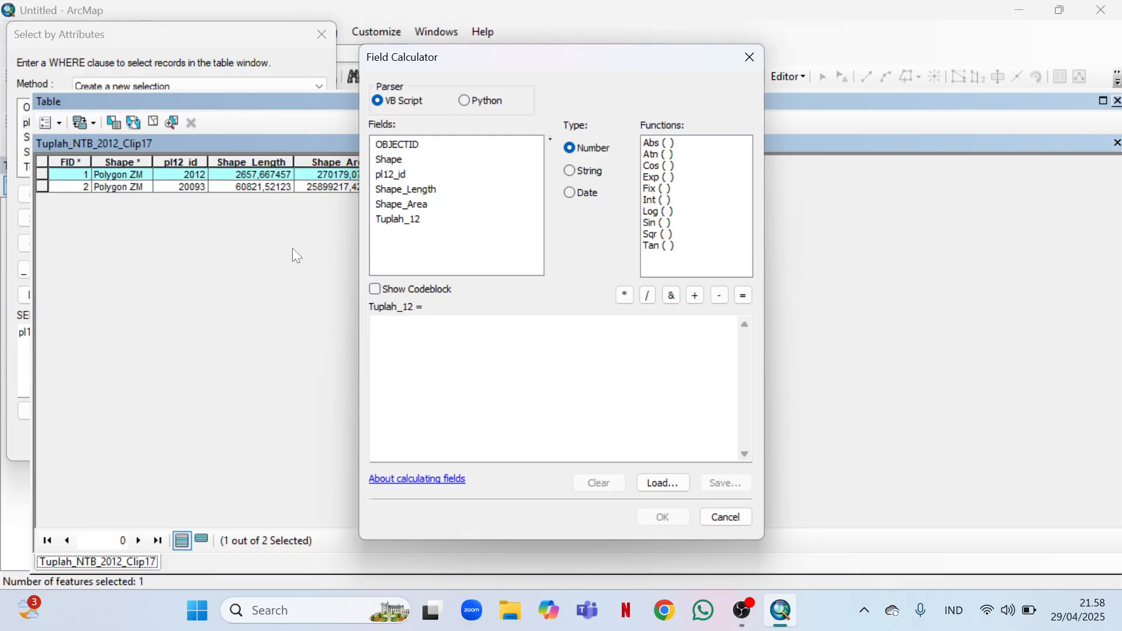
{"action": "left_click", "coordinate": [468, 362]}
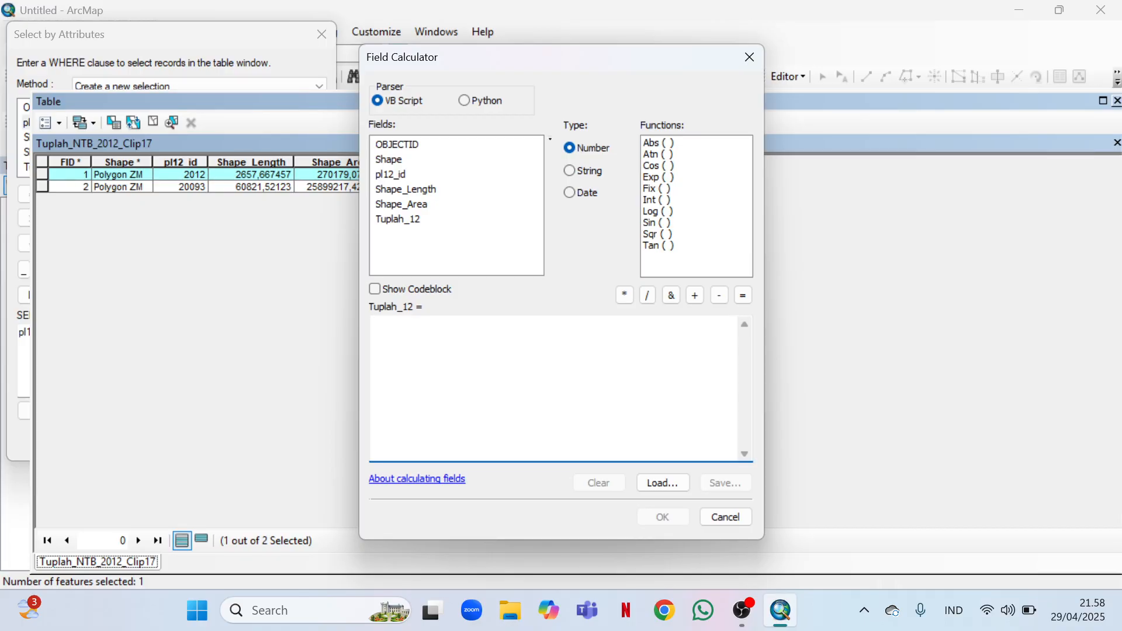
{"action": "type", "text": "\""}
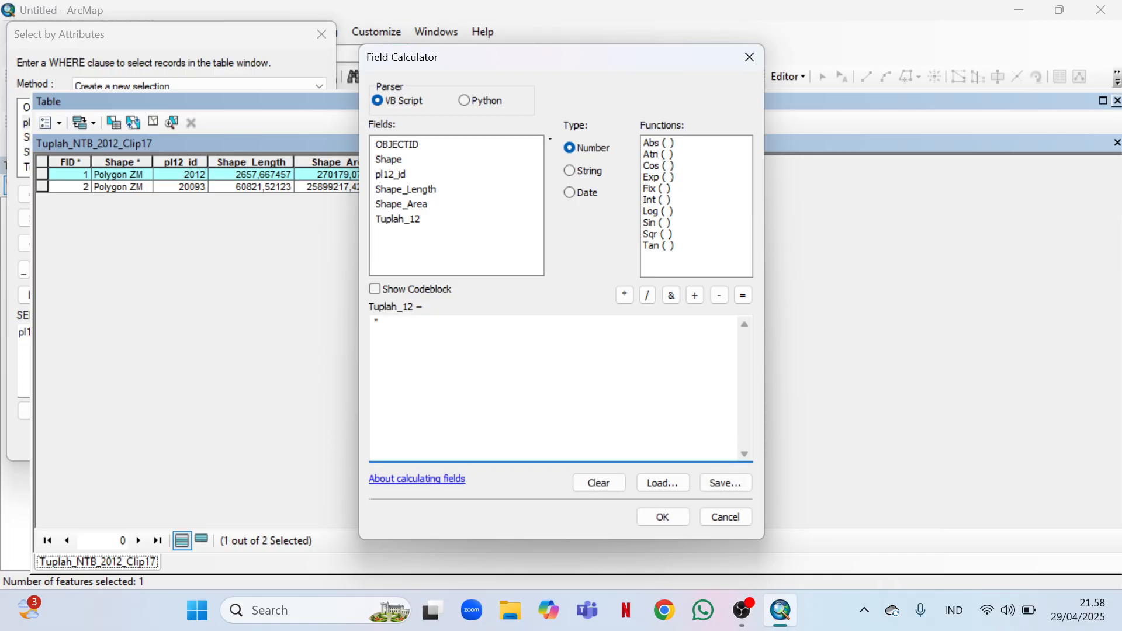
{"action": "type", "text": "Pemukima"}
{"action": "type", "text": "n\""}
{"action": "left_click", "coordinate": [665, 519]}
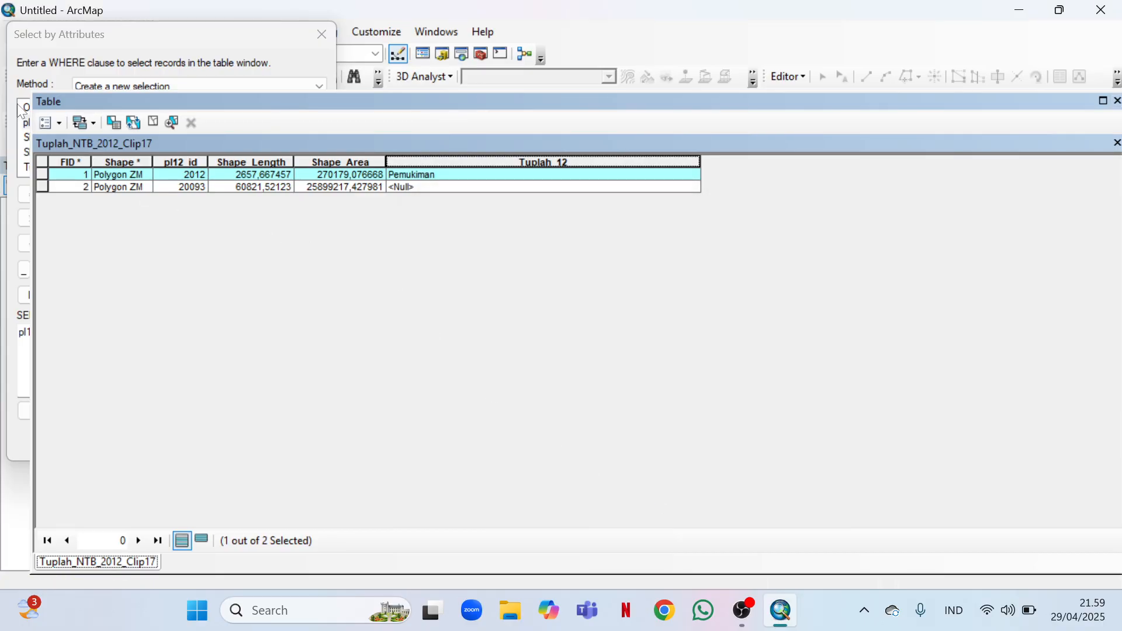
Replace the attribute query with pl12_id = 20093 and apply it as a new selection in the Tuplah_NTB_2012_Clip17 table.
{"action": "left_click", "coordinate": [51, 123]}
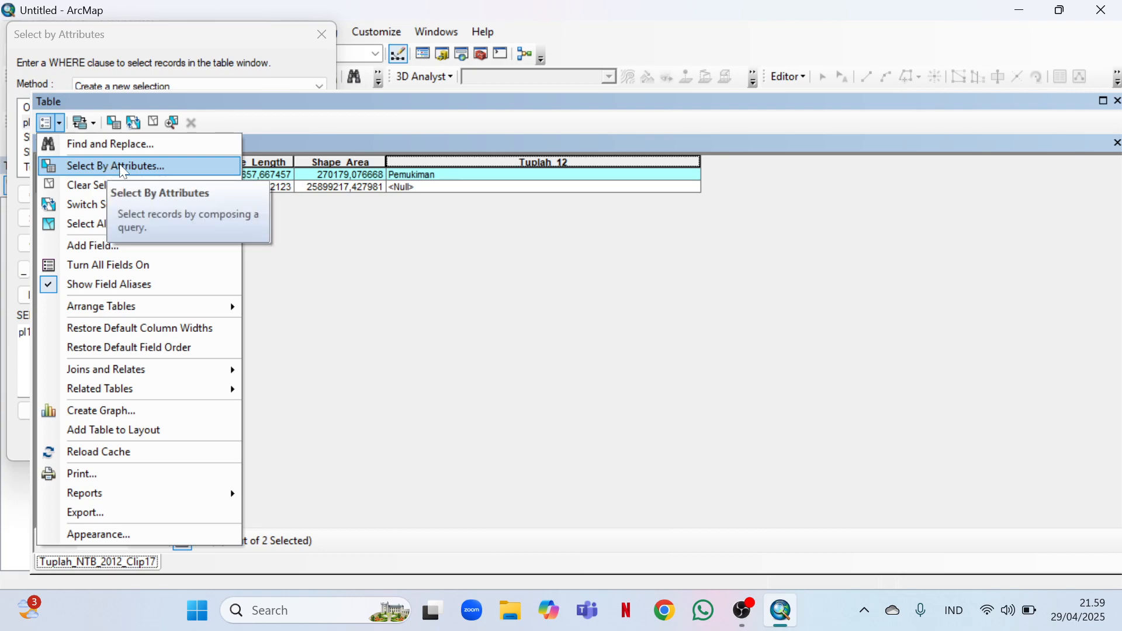
{"action": "left_click", "coordinate": [122, 170]}
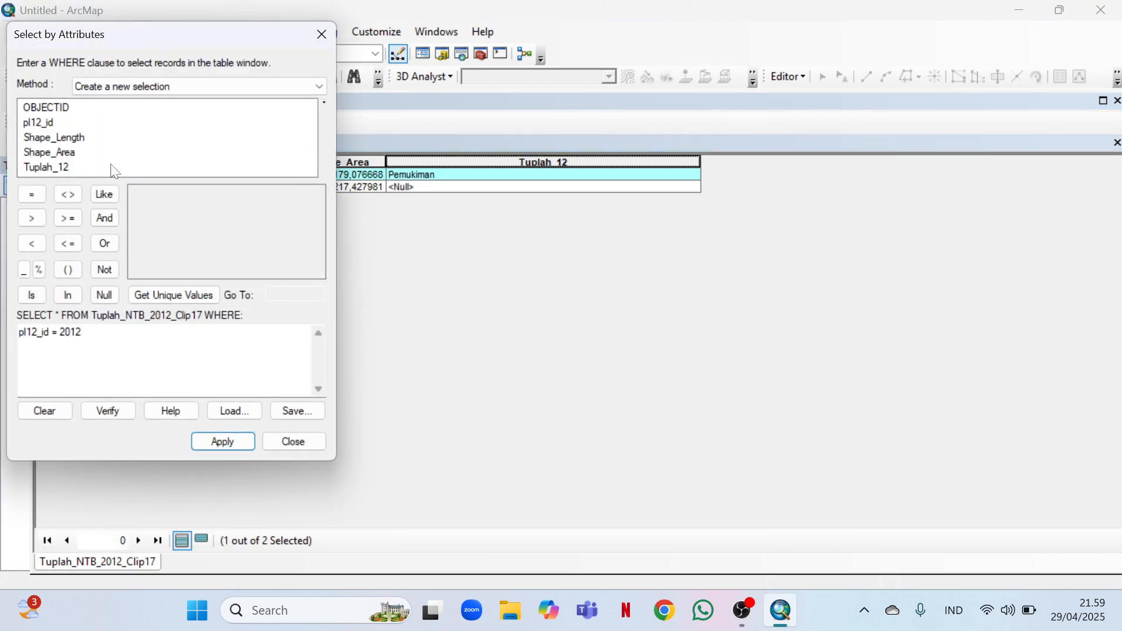
{"action": "double_click", "coordinate": [38, 124]}
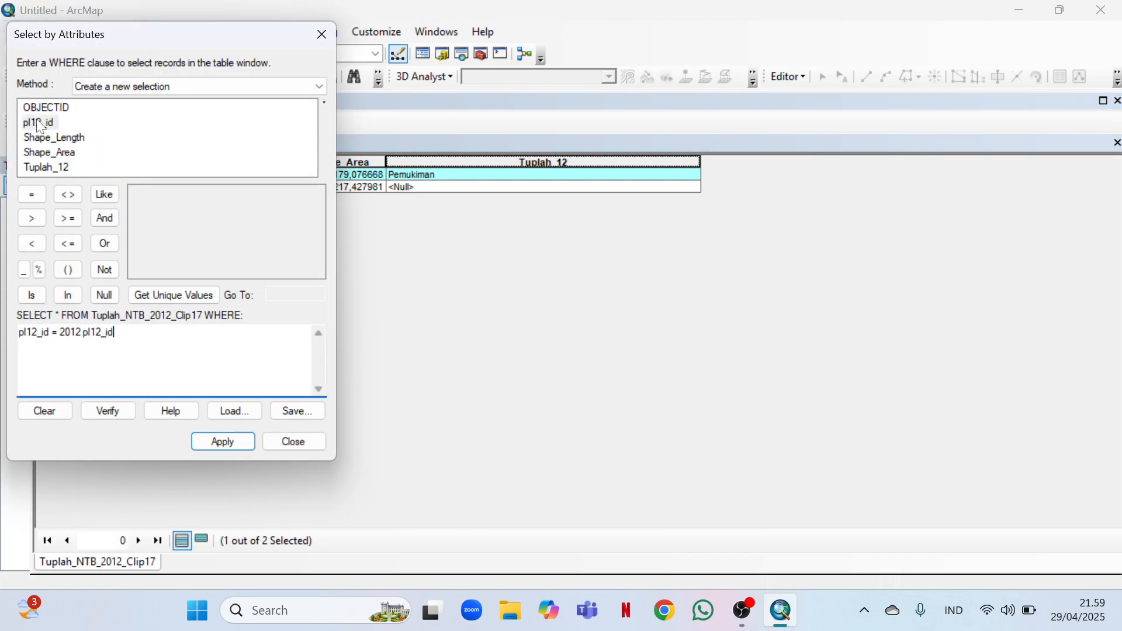
{"action": "left_click_drag", "start_coordinate": [116, 333], "coordinate": [7, 338]}
{"action": "key", "text": "Delete"}
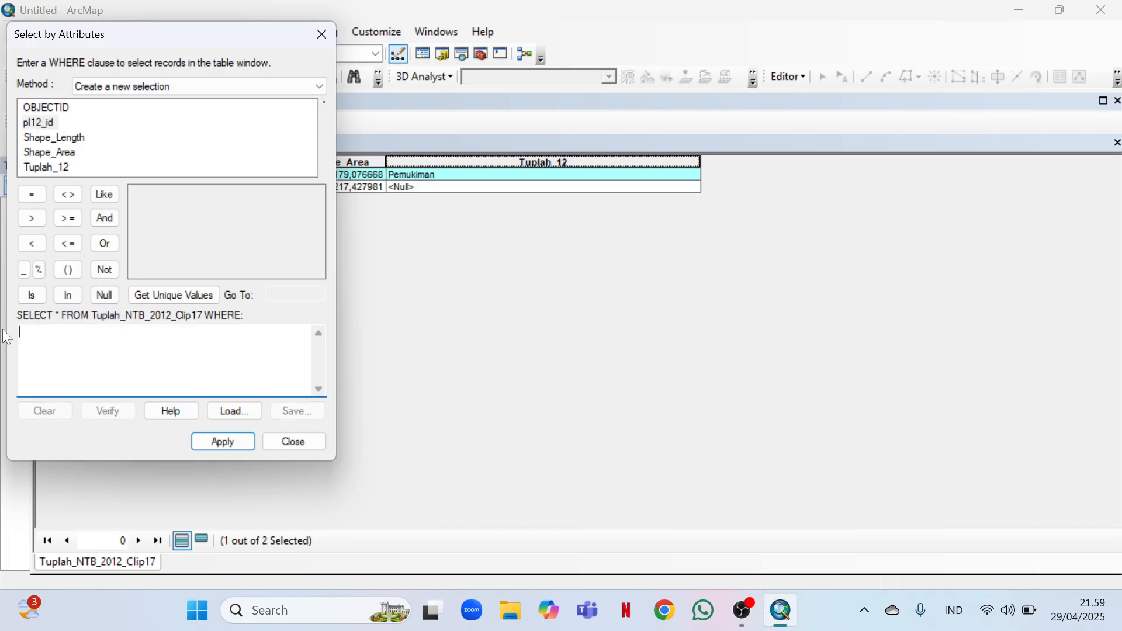
{"action": "double_click", "coordinate": [36, 124]}
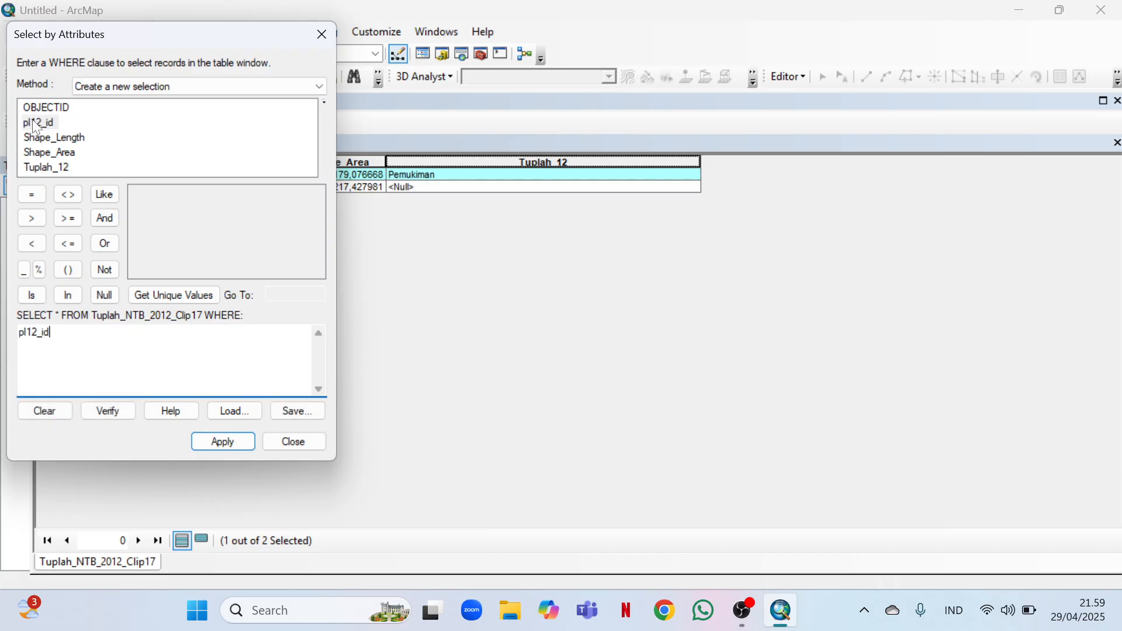
{"action": "left_click", "coordinate": [33, 196]}
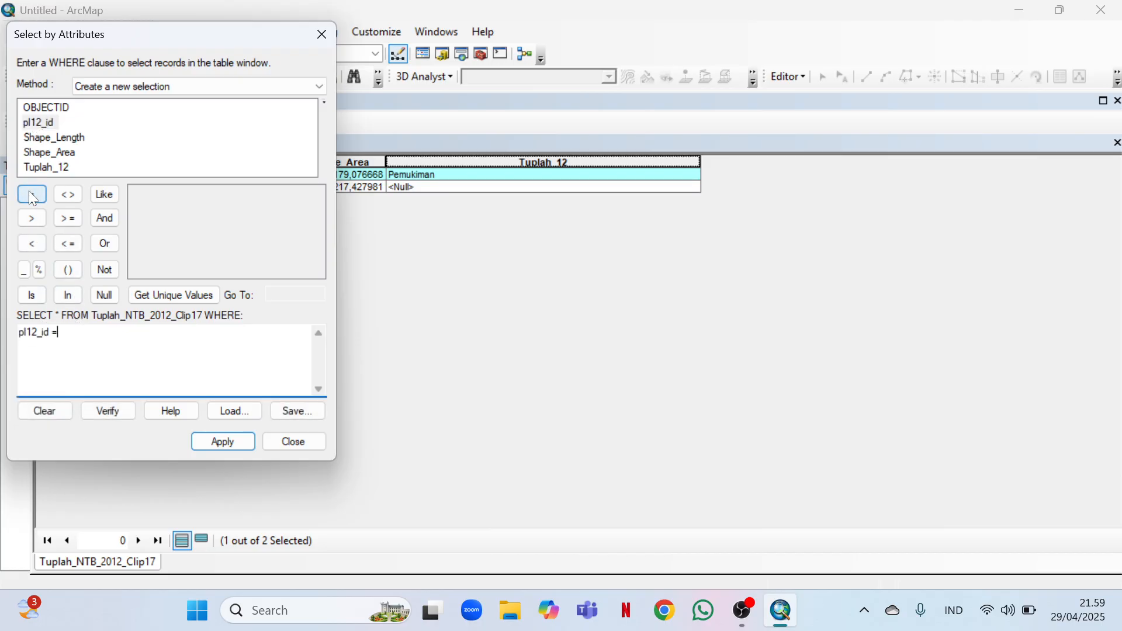
{"action": "left_click", "coordinate": [173, 296]}
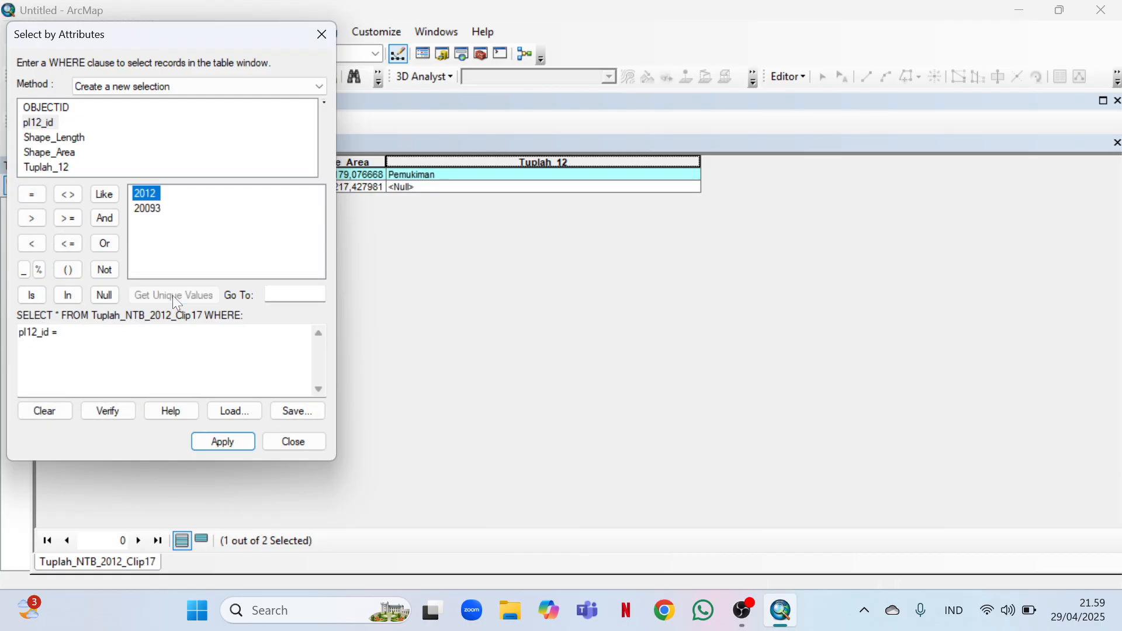
{"action": "double_click", "coordinate": [153, 210]}
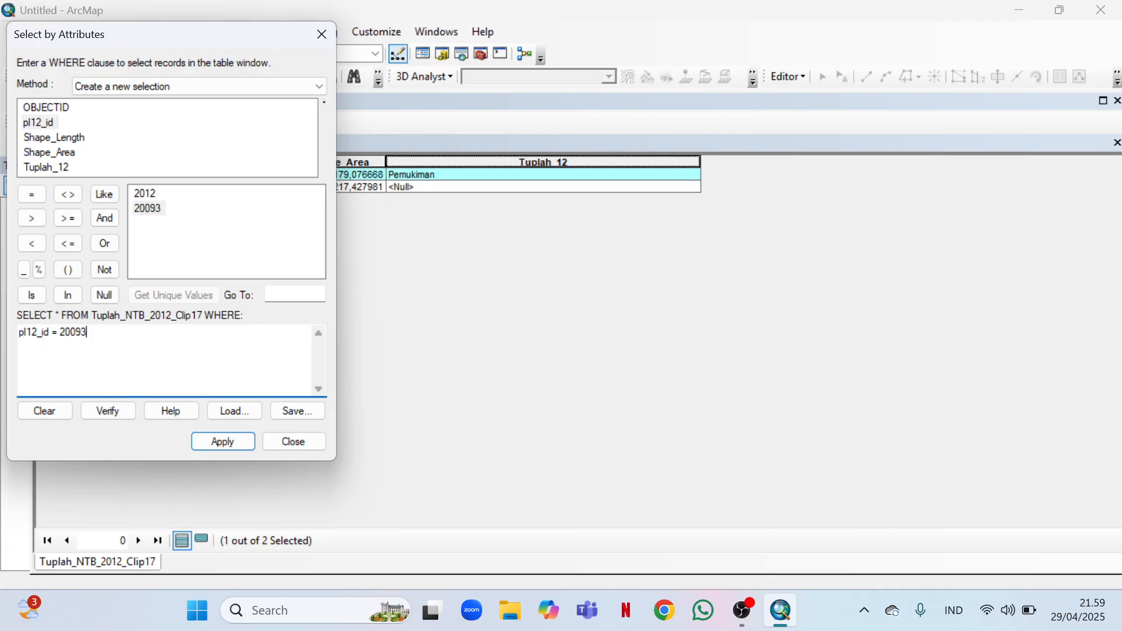
{"action": "left_click", "coordinate": [216, 446]}
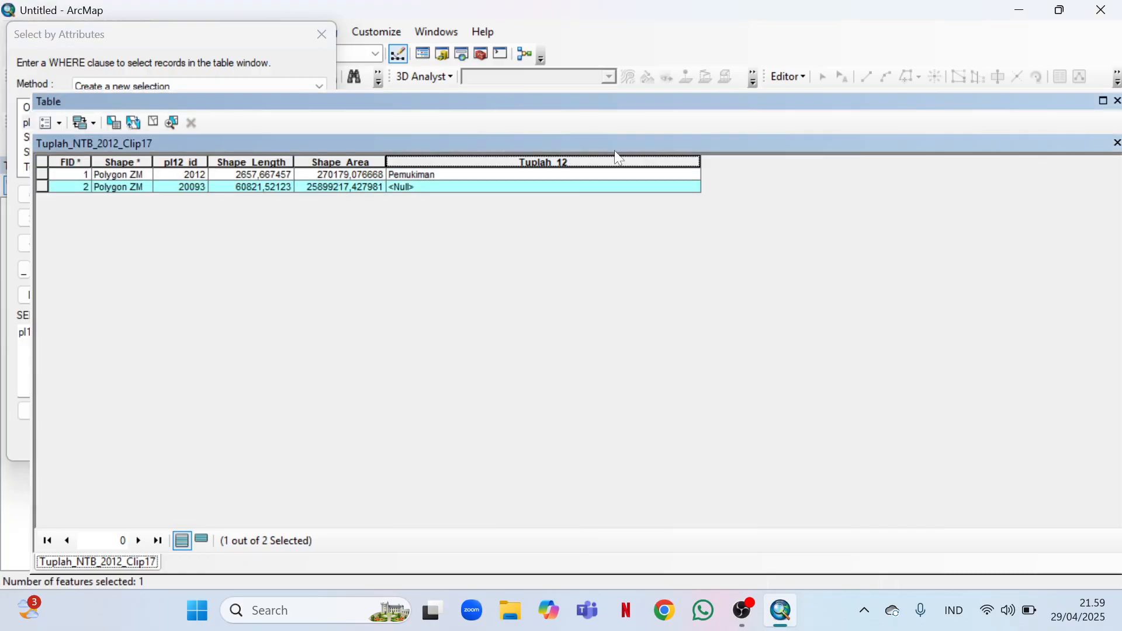
Calculate the Tuplah_12 field of the selected 20093 record as "Sawah" and close the attribute table.
{"action": "right_click", "coordinate": [552, 163]}
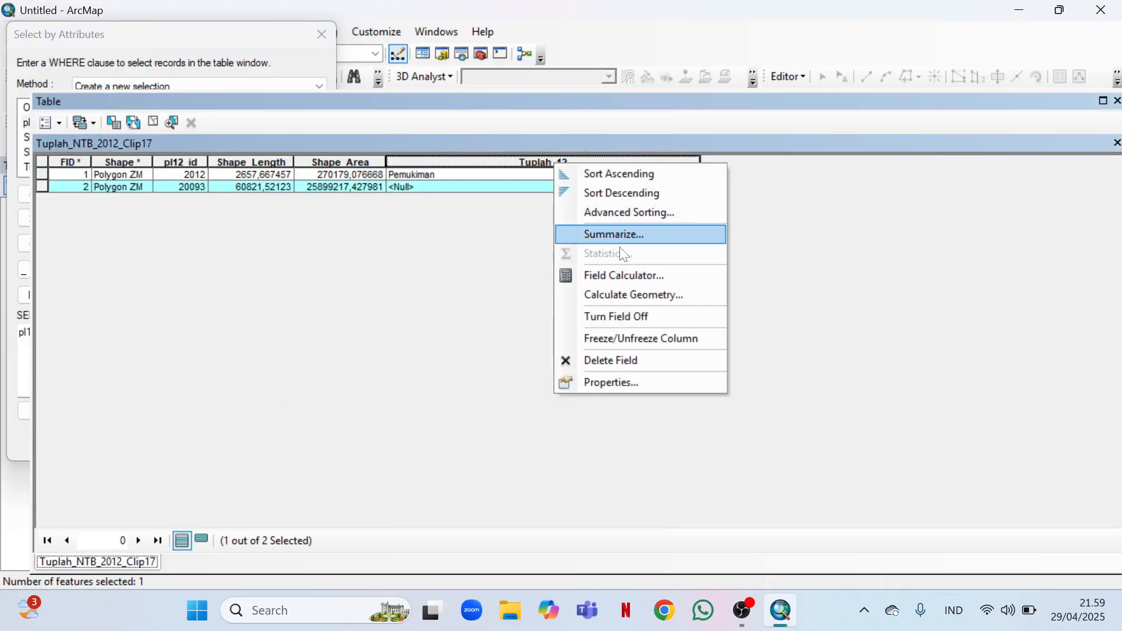
{"action": "left_click", "coordinate": [614, 274]}
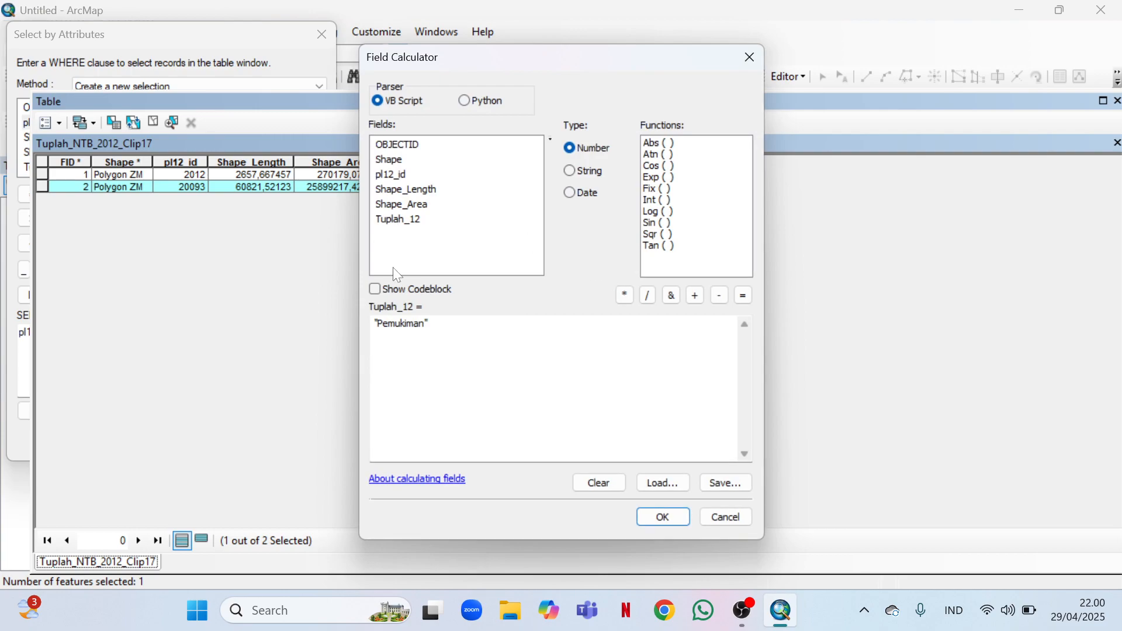
{"action": "key", "text": "BackSpace"}
{"action": "key", "text": "BackSpace"}
{"action": "key", "text": "BackSpace"}
{"action": "key", "text": "BackSpace"}
{"action": "key", "text": "BackSpace"}
{"action": "key", "text": "BackSpace"}
{"action": "key", "text": "BackSpace"}
{"action": "key", "text": "BackSpace"}
{"action": "key", "text": "BackSpace"}
{"action": "key", "text": "BackSpace"}
{"action": "type", "text": "Sa"}
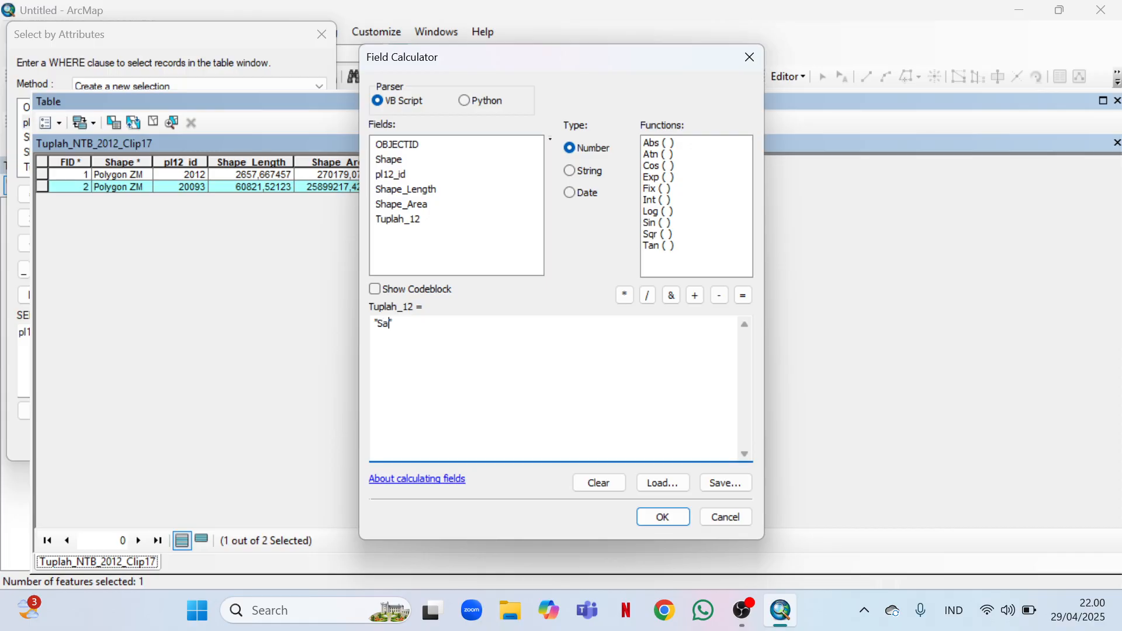
{"action": "type", "text": "wah"}
{"action": "left_click", "coordinate": [656, 518]}
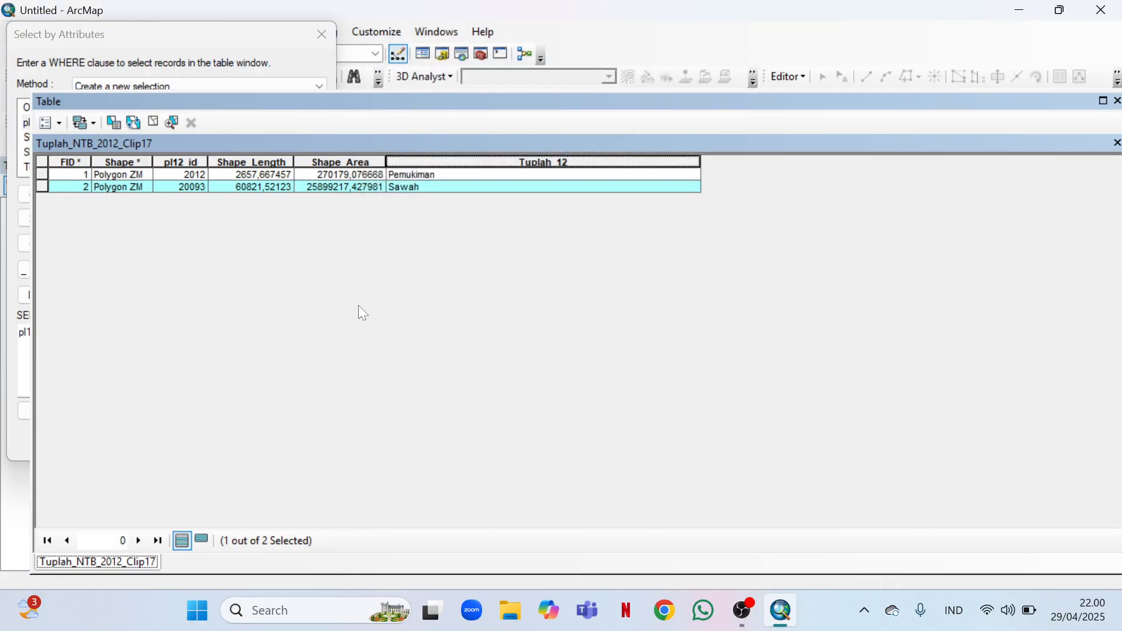
{"action": "left_click", "coordinate": [1118, 102]}
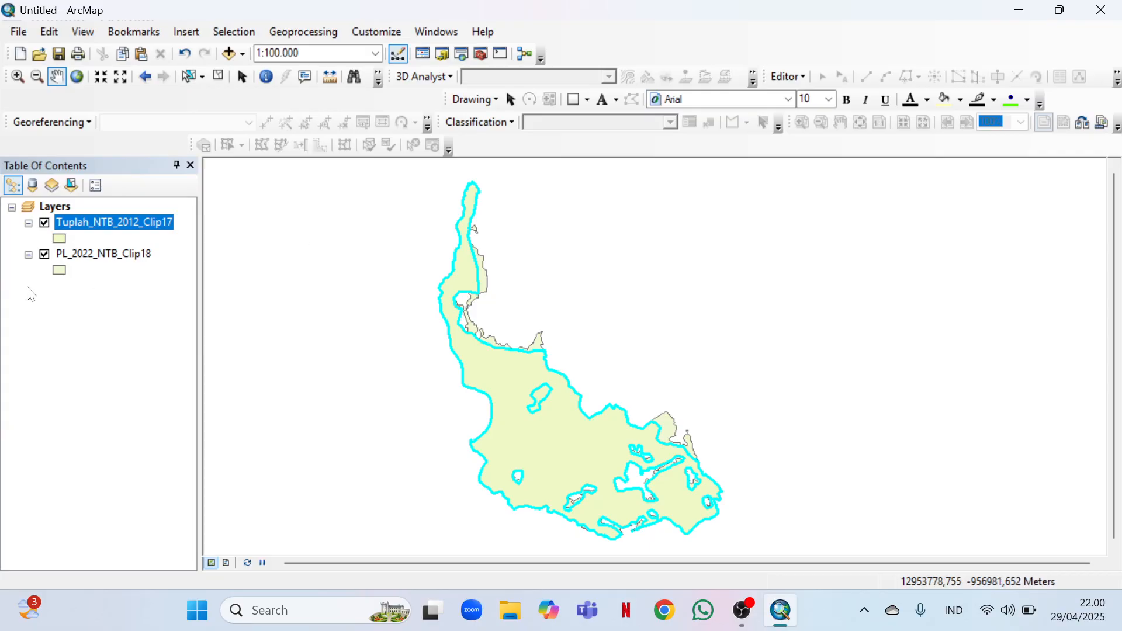
Open the PL_2022_NTB_Clip18 attribute table and add a field named Tuplah_22 of type Text with length 50.
{"action": "right_click", "coordinate": [86, 259]}
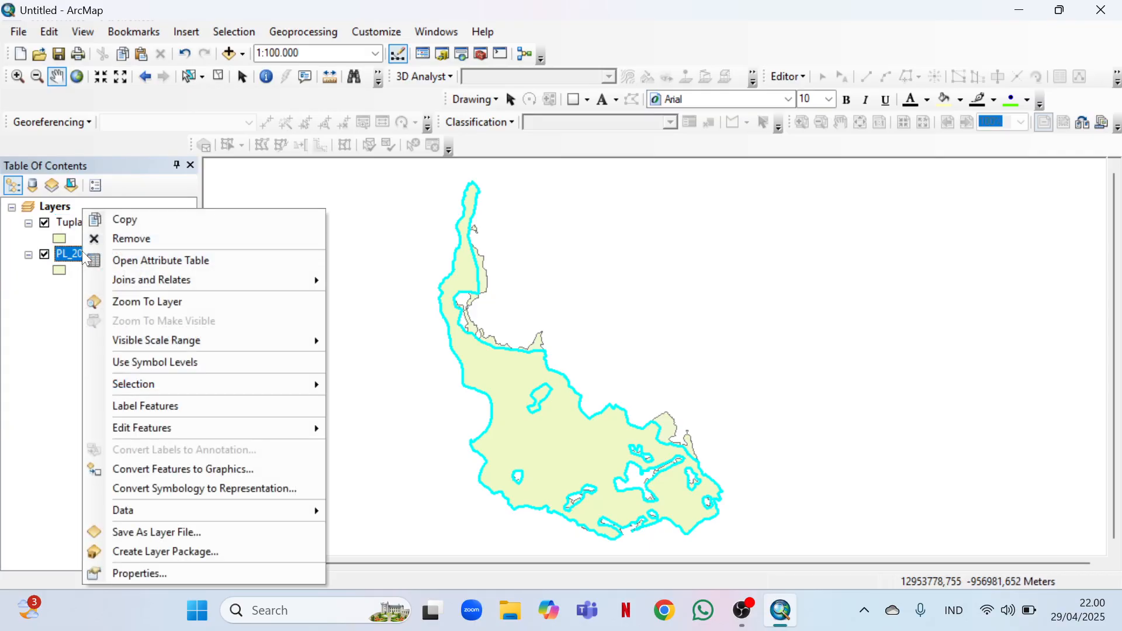
{"action": "left_click", "coordinate": [166, 261]}
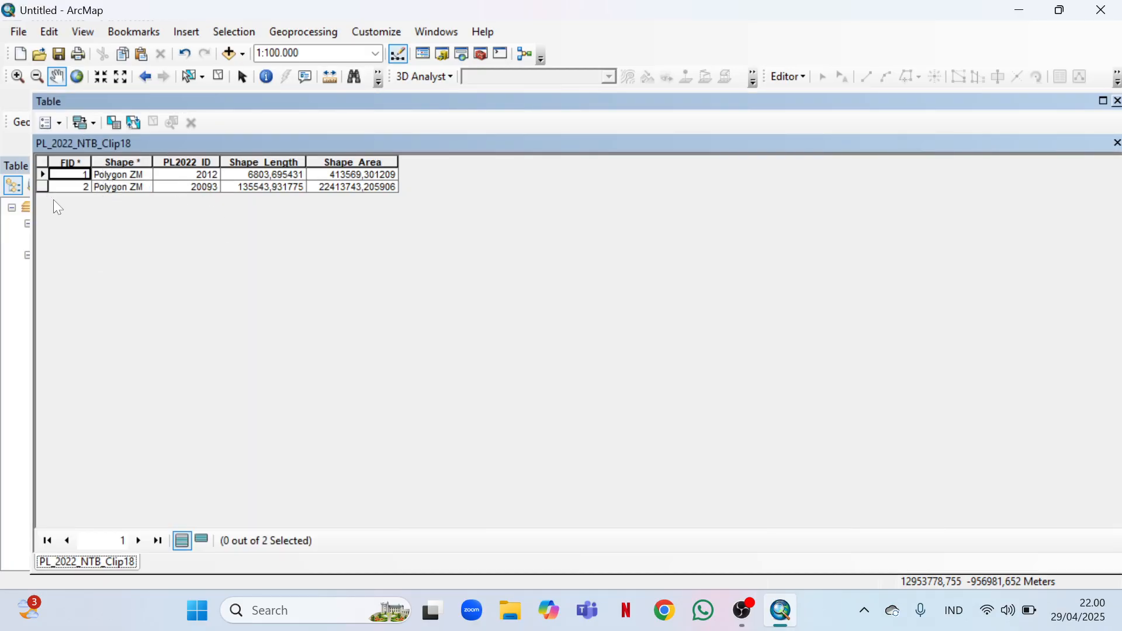
{"action": "left_click", "coordinate": [47, 122]}
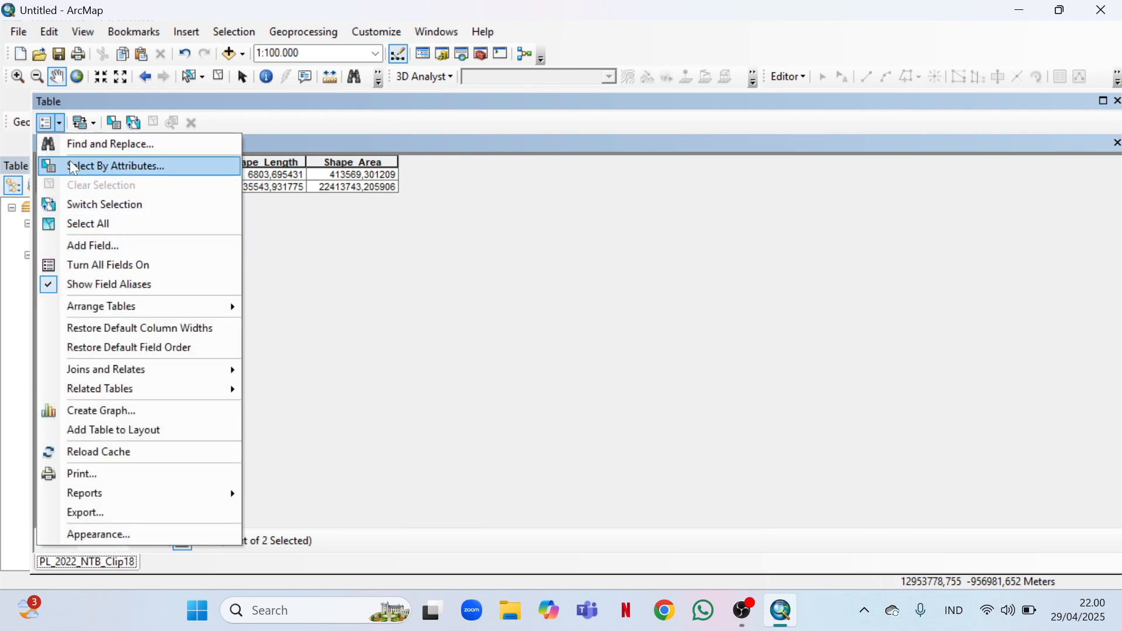
{"action": "left_click", "coordinate": [105, 243]}
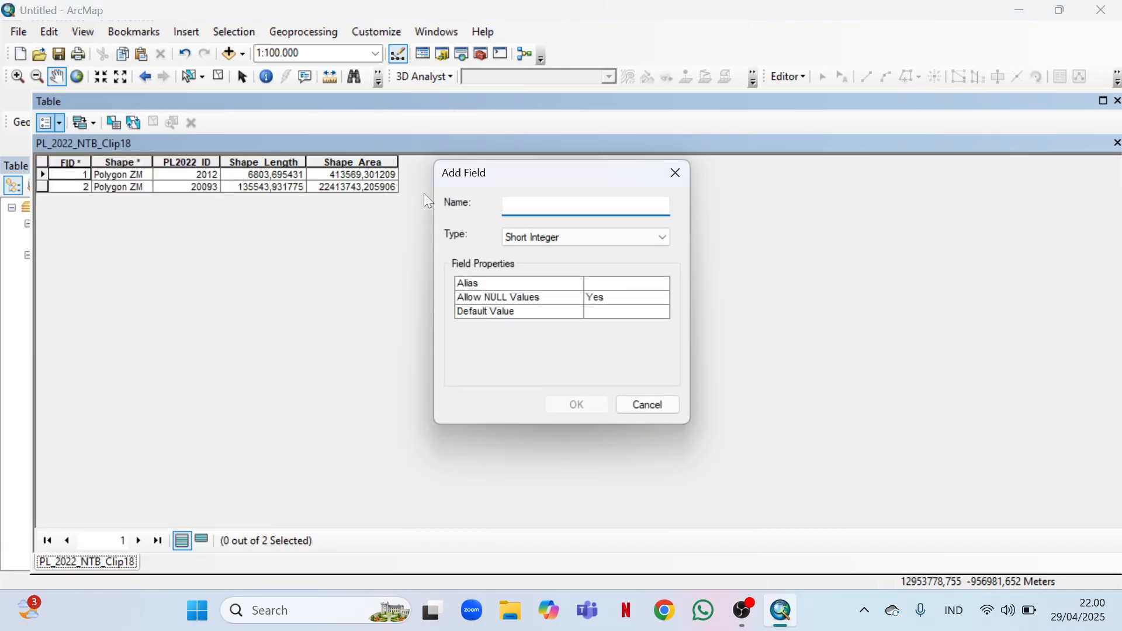
{"action": "type", "text": "Tupla"}
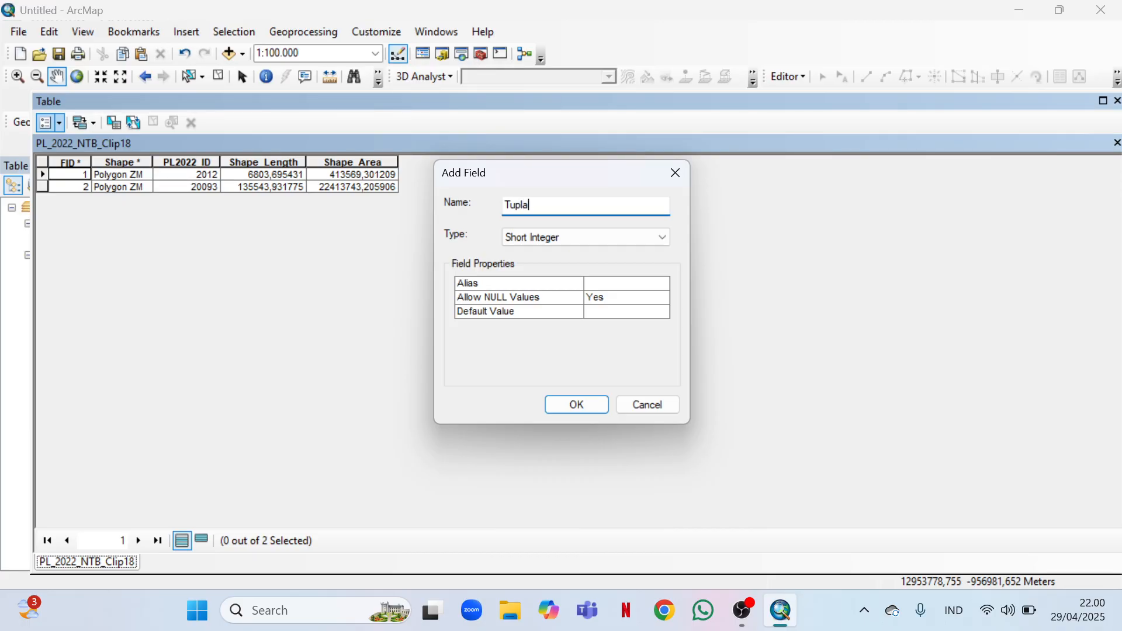
{"action": "type", "text": "h_22"}
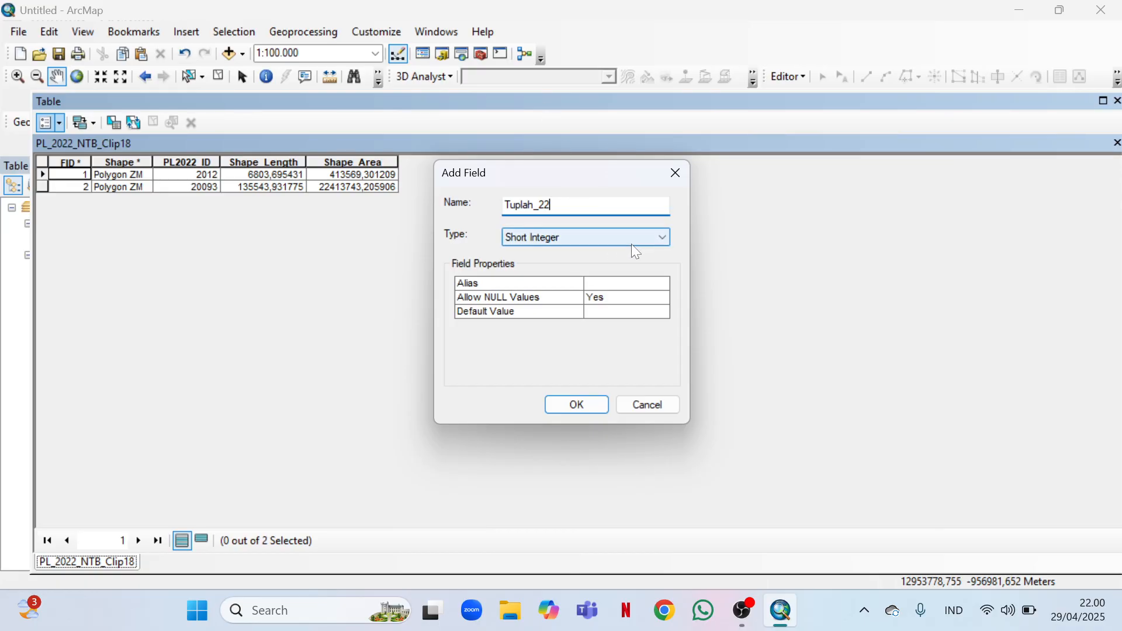
{"action": "left_click", "coordinate": [658, 241]}
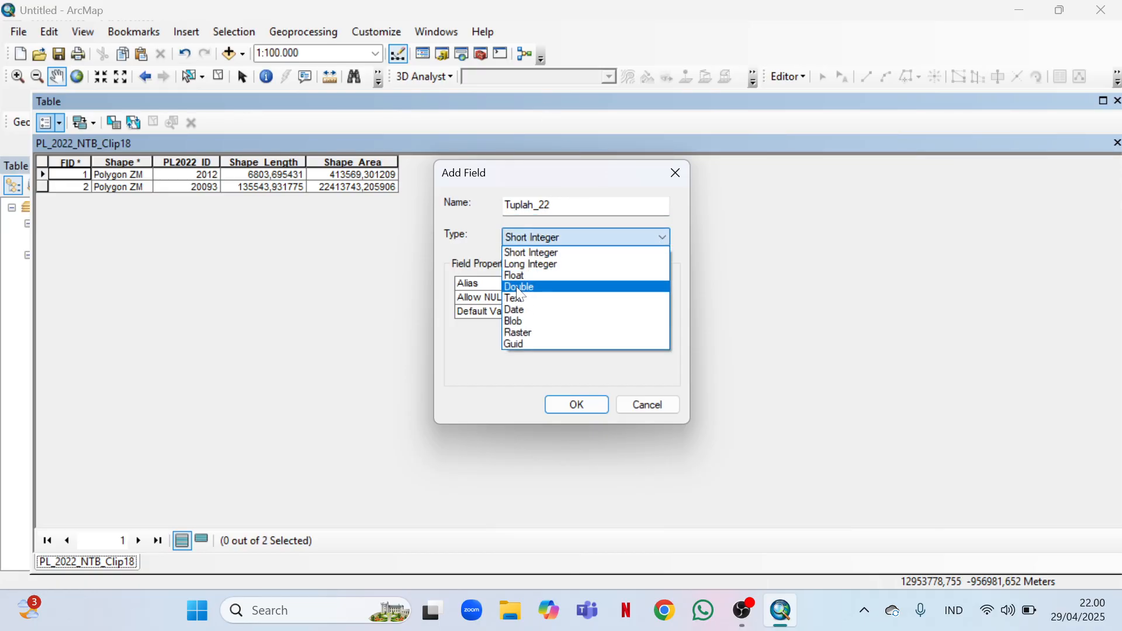
{"action": "left_click", "coordinate": [524, 301]}
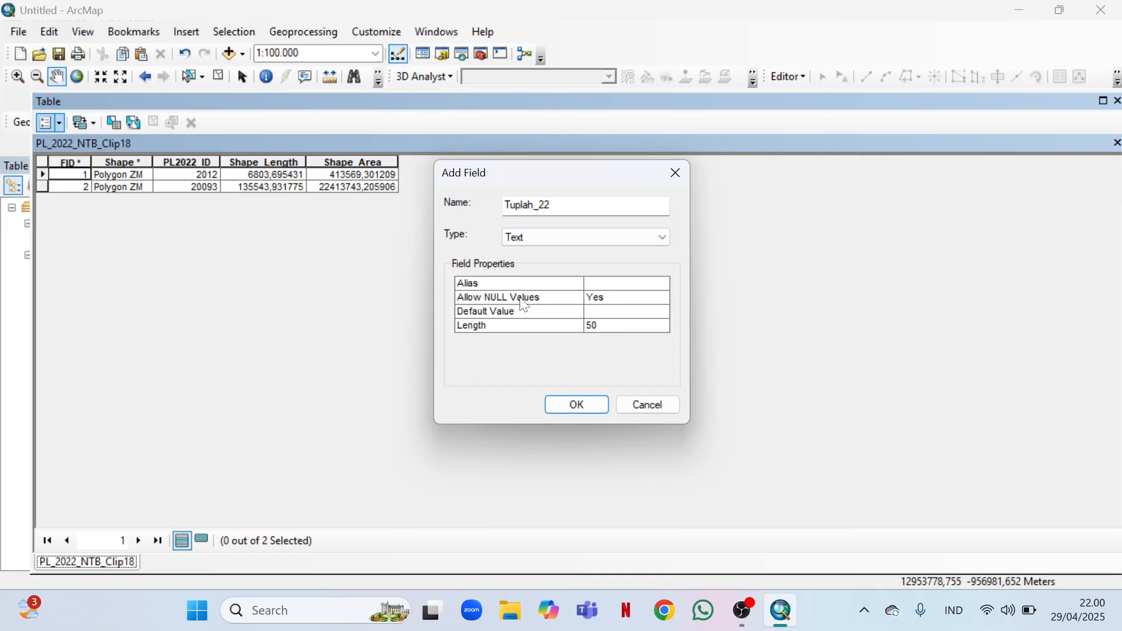
{"action": "left_click", "coordinate": [578, 407]}
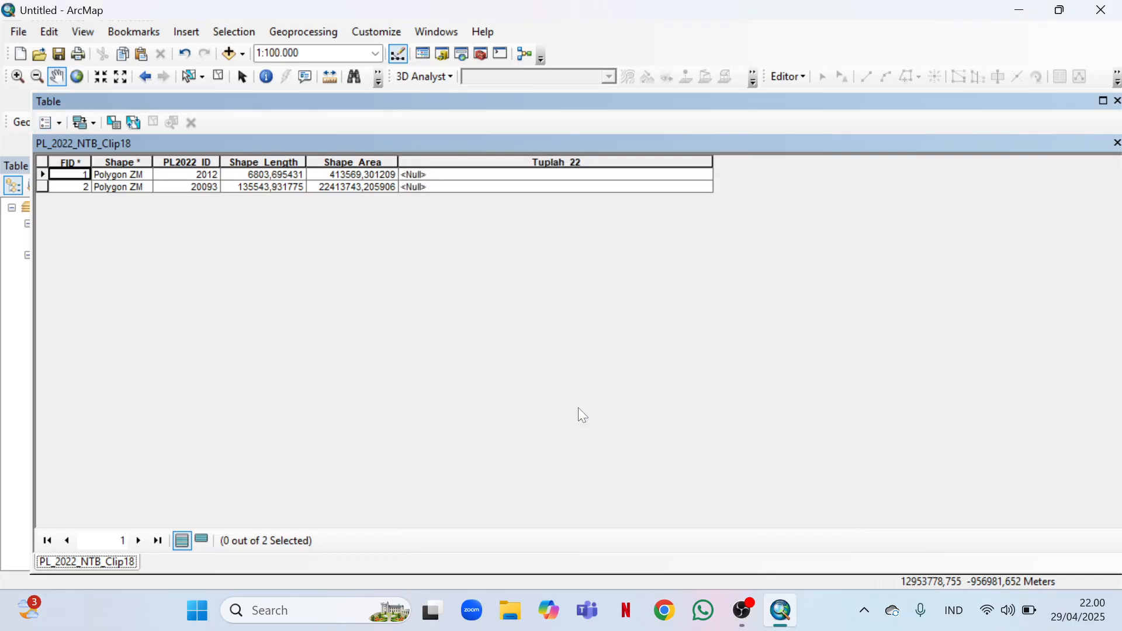
Select the record with PL2022_ID = 2012 by attributes in the PL_2022_NTB_Clip18 table.
{"action": "left_click", "coordinate": [47, 130]}
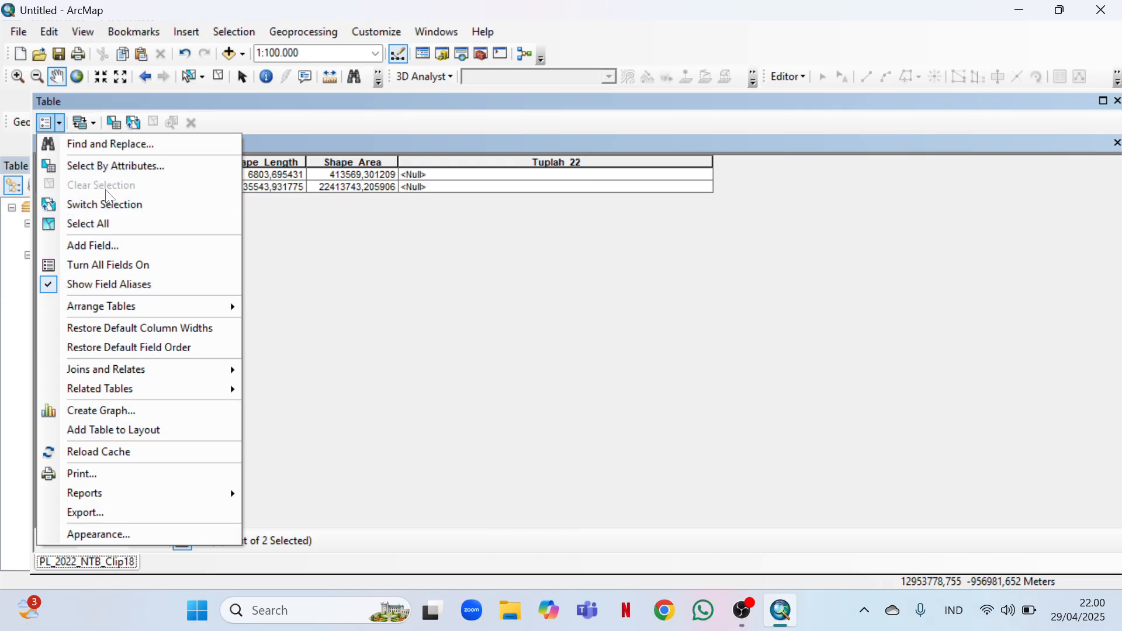
{"action": "left_click", "coordinate": [117, 166]}
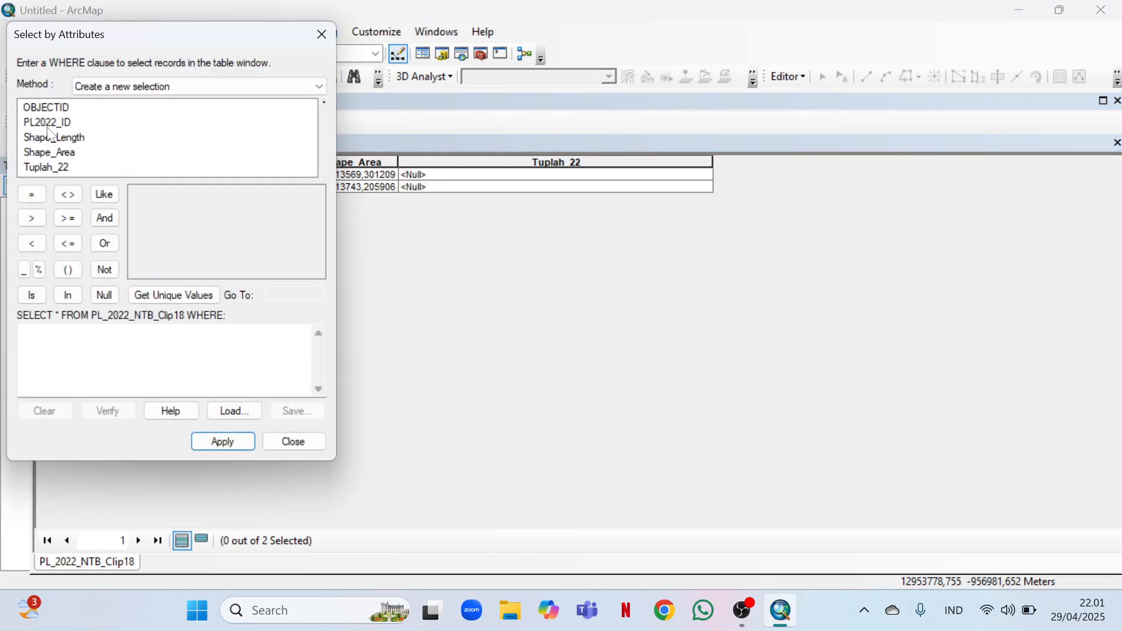
{"action": "double_click", "coordinate": [48, 124]}
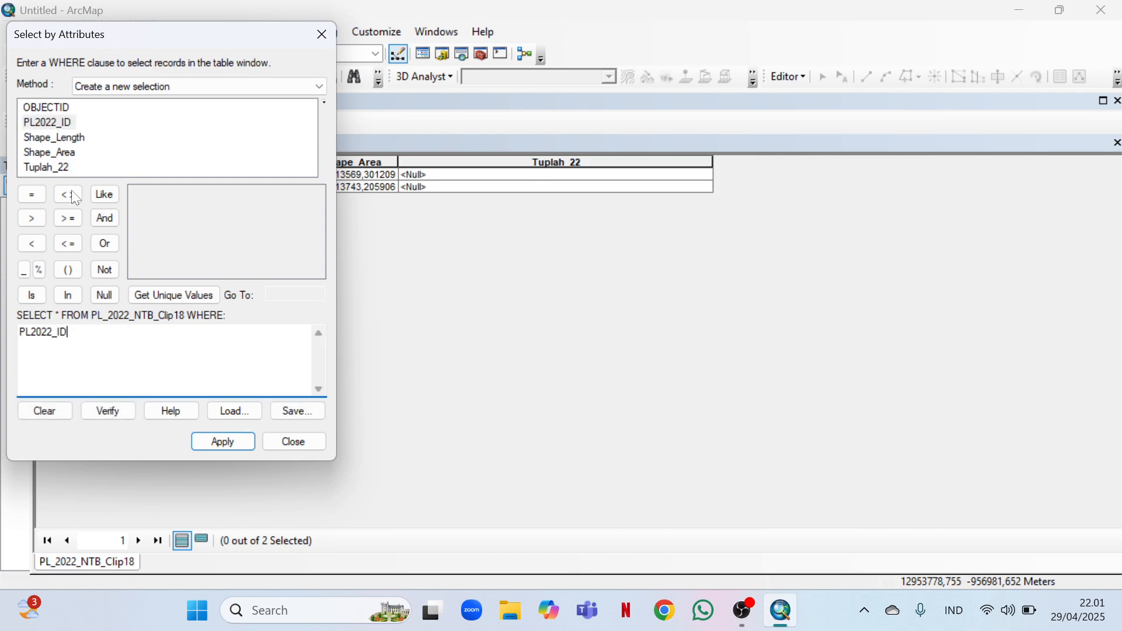
{"action": "left_click", "coordinate": [33, 194]}
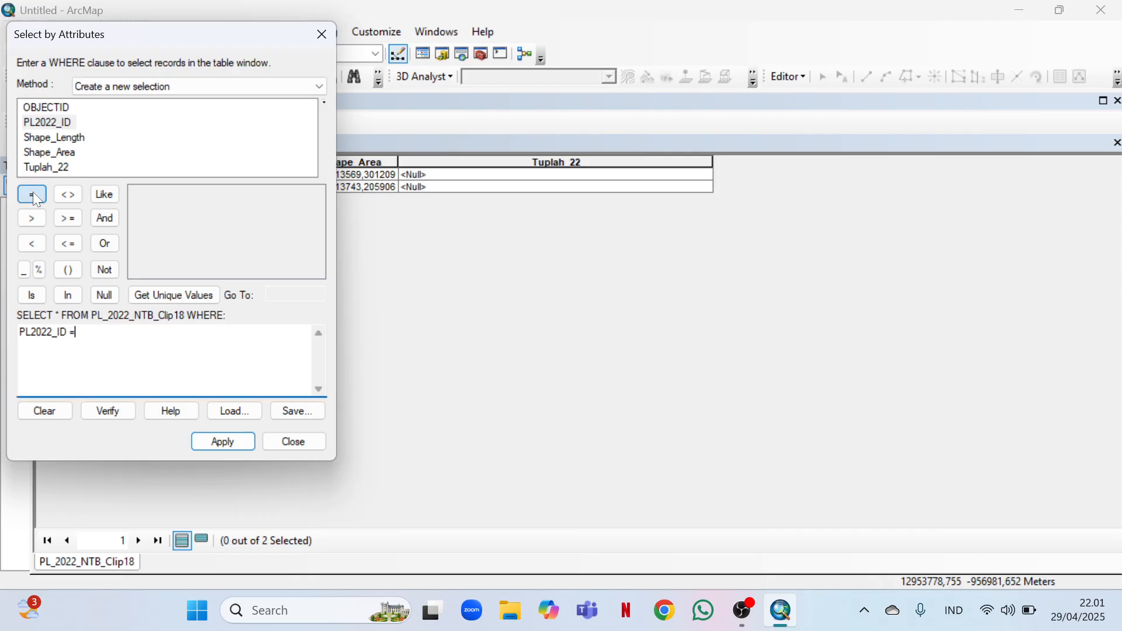
{"action": "left_click", "coordinate": [167, 296]}
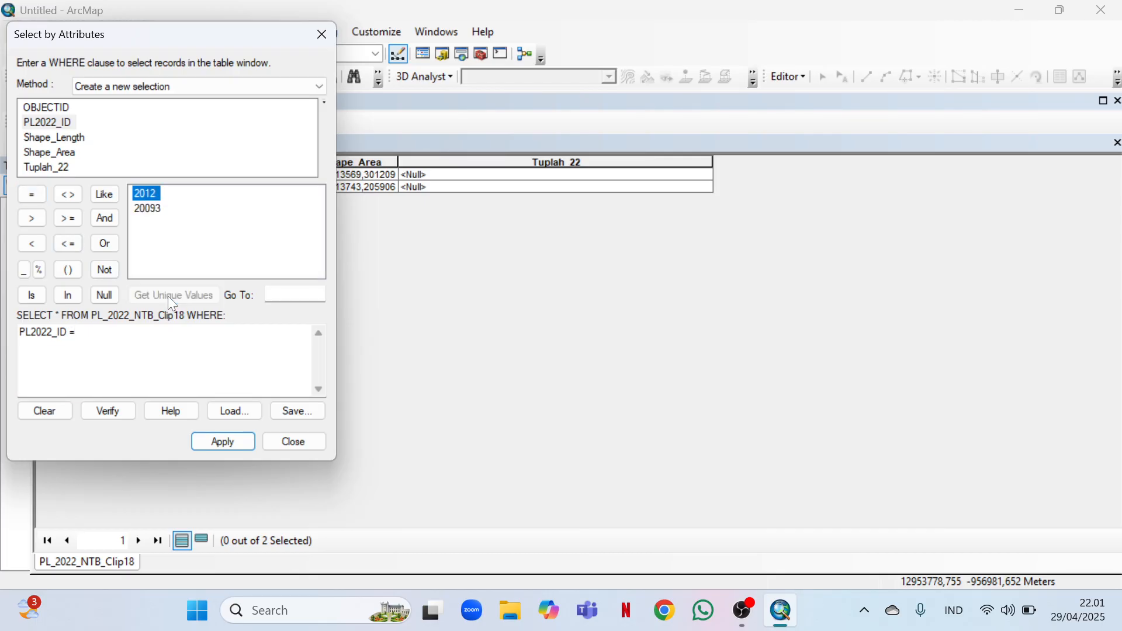
{"action": "double_click", "coordinate": [153, 197]}
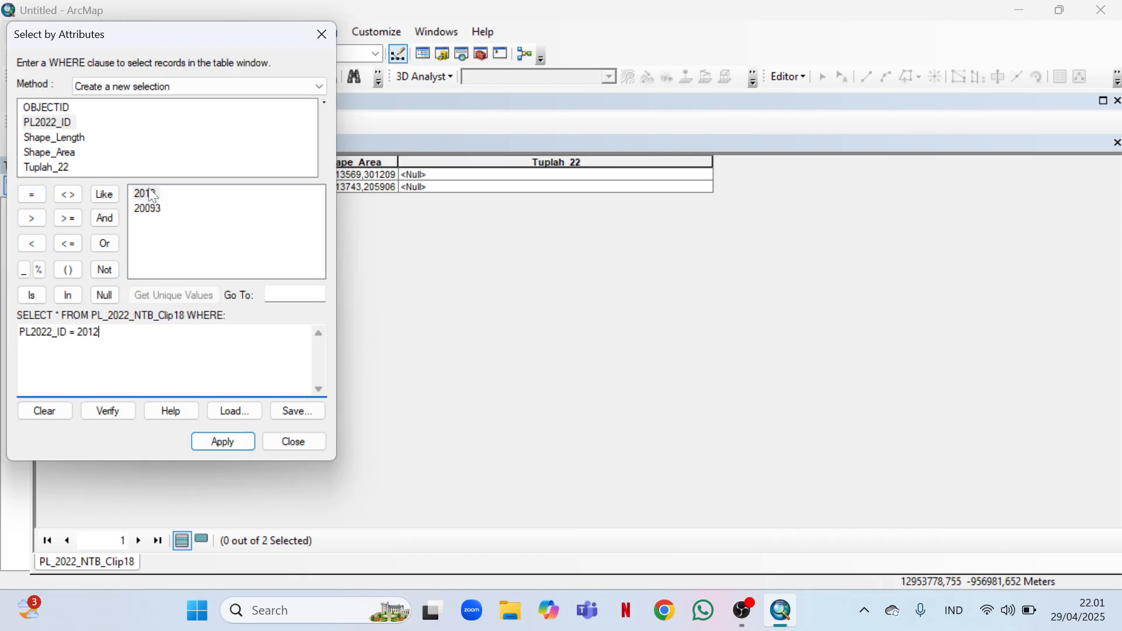
{"action": "left_click", "coordinate": [212, 441]}
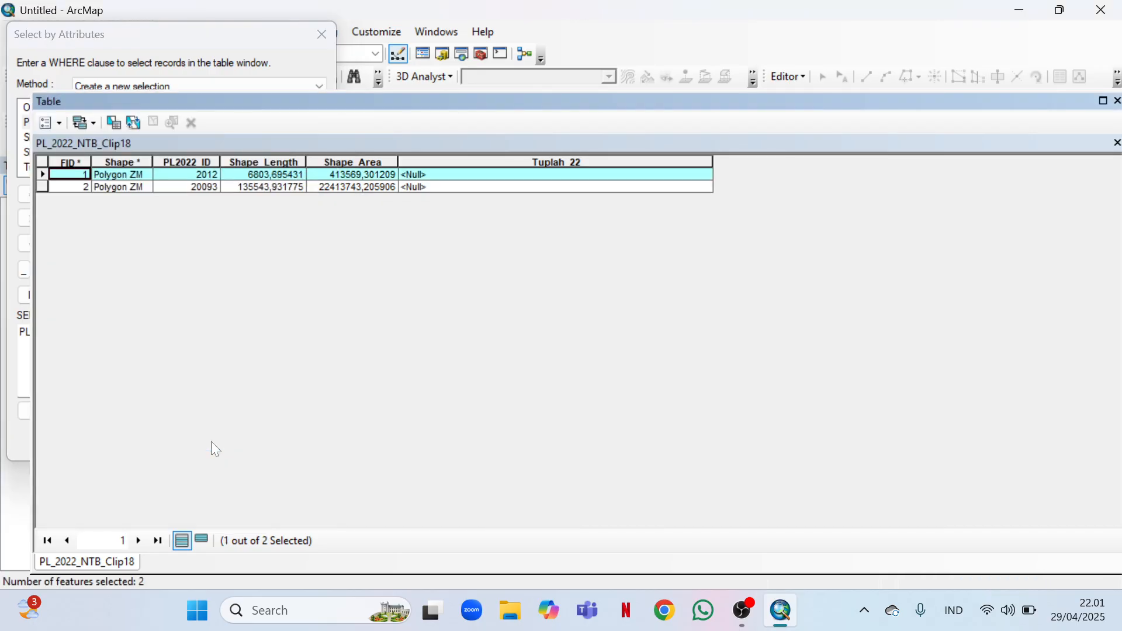
Fill the Tuplah_22 field of the selected 2012 record with "Sawah" using the Field Calculator.
{"action": "right_click", "coordinate": [433, 162]}
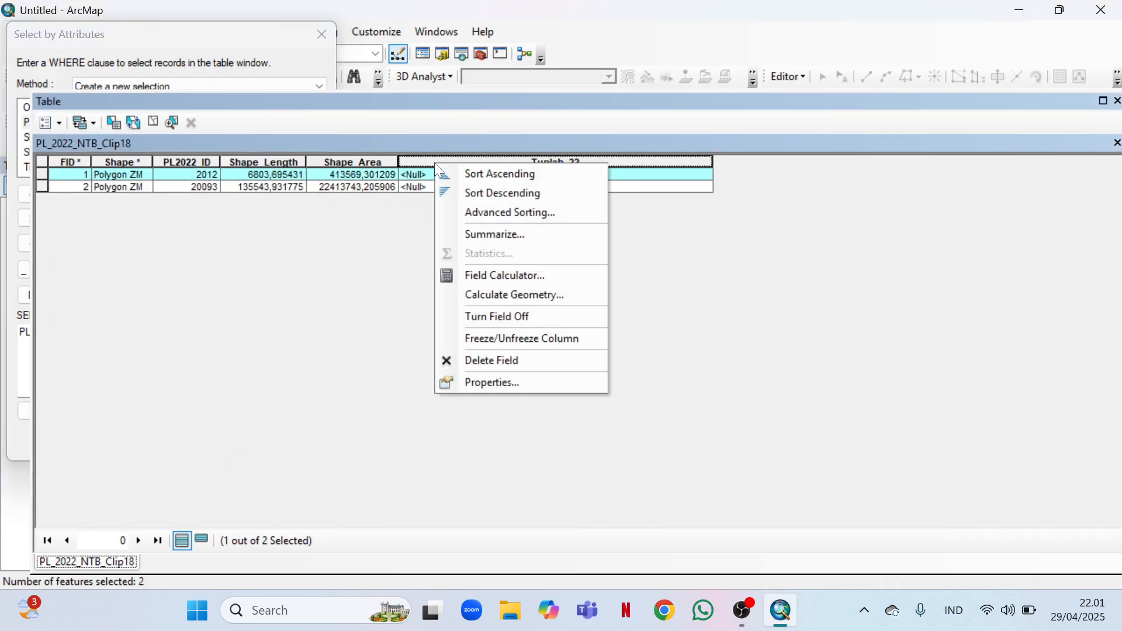
{"action": "left_click", "coordinate": [502, 276]}
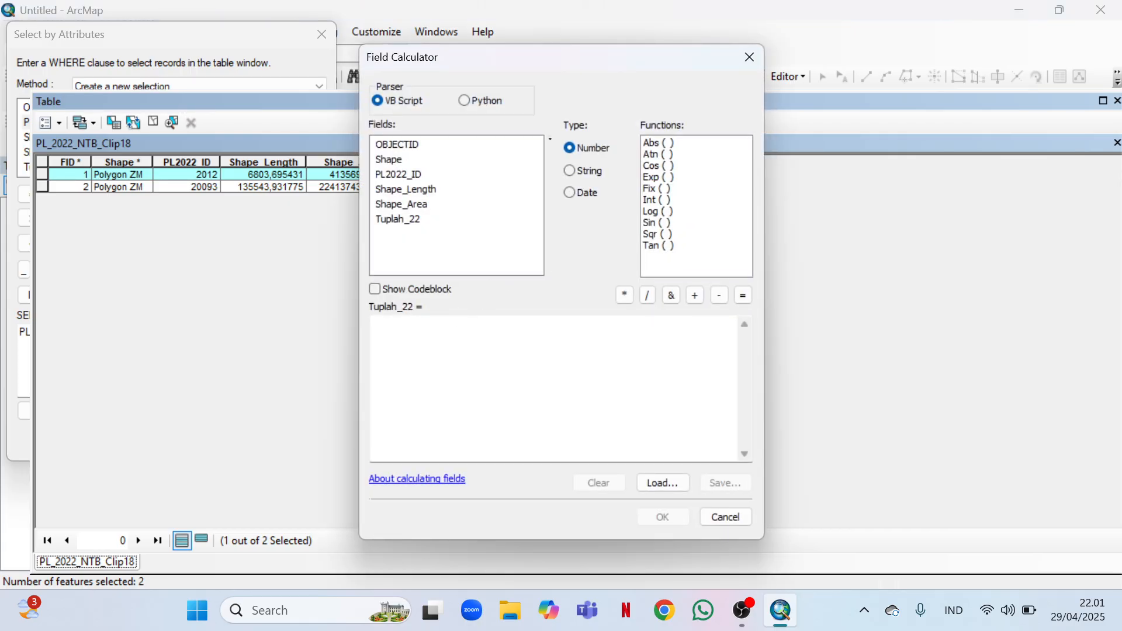
{"action": "type", "text": "\""}
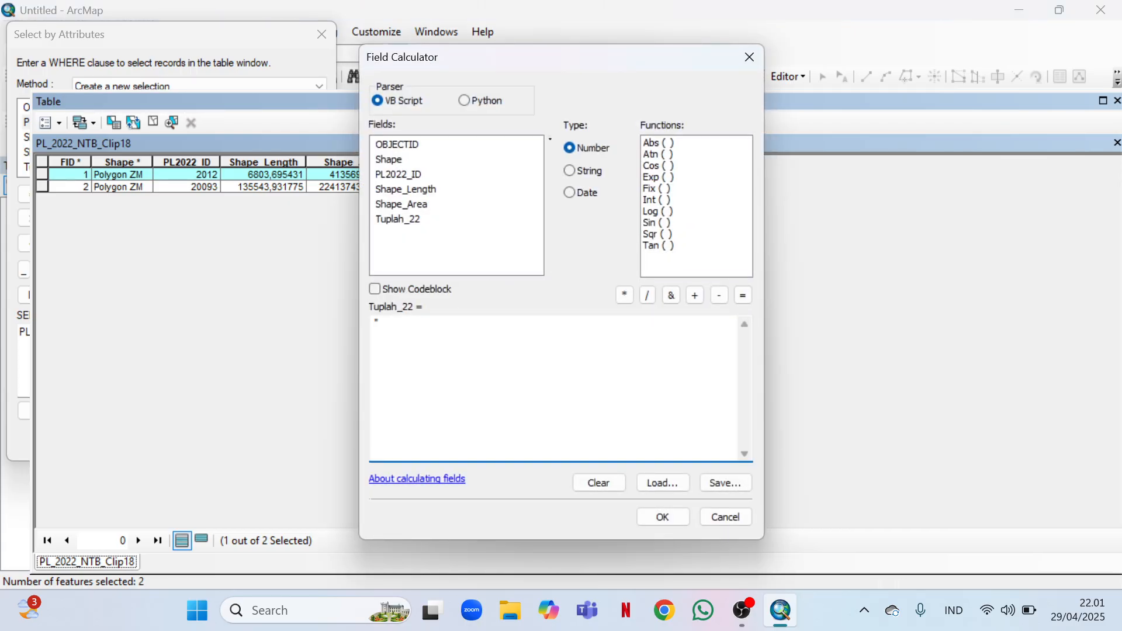
{"action": "type", "text": "Sawah\""}
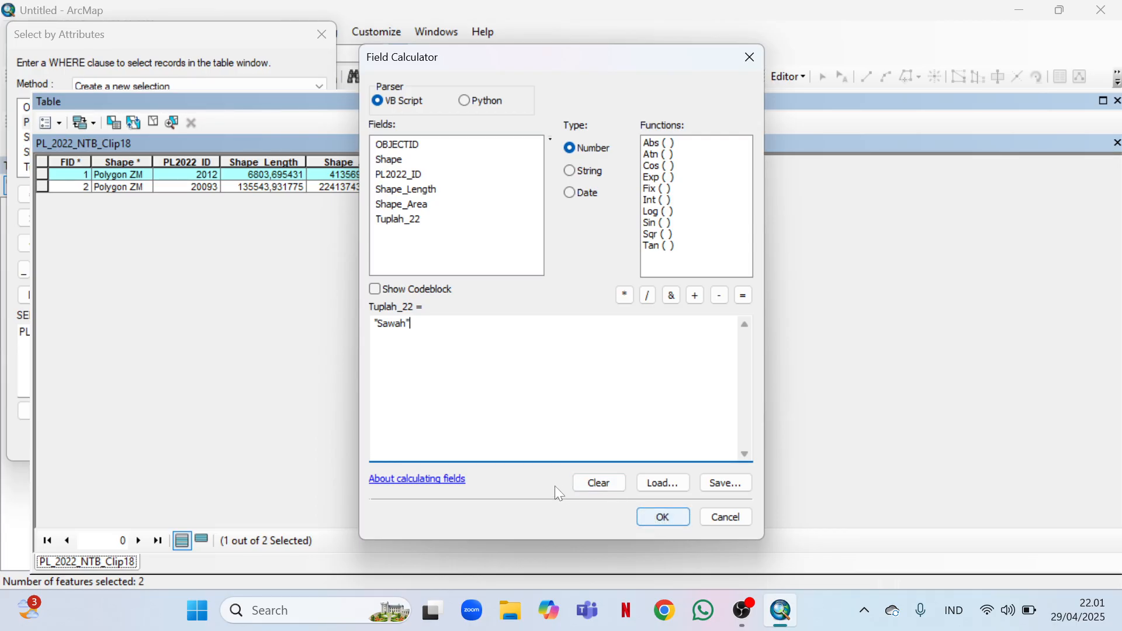
{"action": "left_click", "coordinate": [660, 522]}
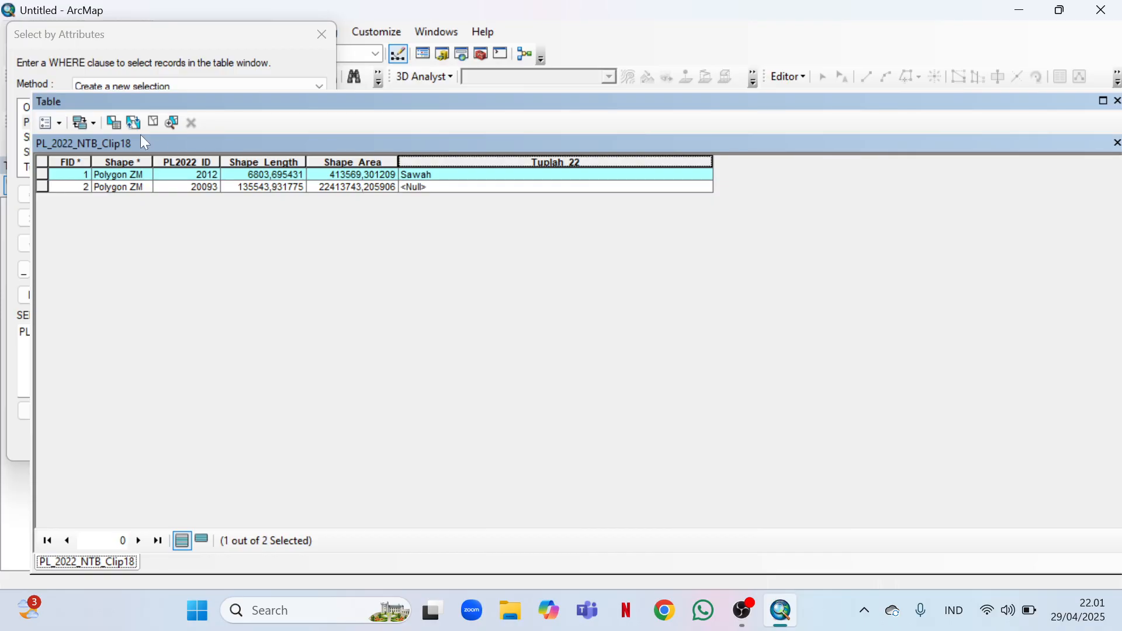
Replace the attribute query with PL2022_ID = 20093 and apply it as a new selection in the PL_2022_NTB_Clip18 table.
{"action": "left_click", "coordinate": [57, 123]}
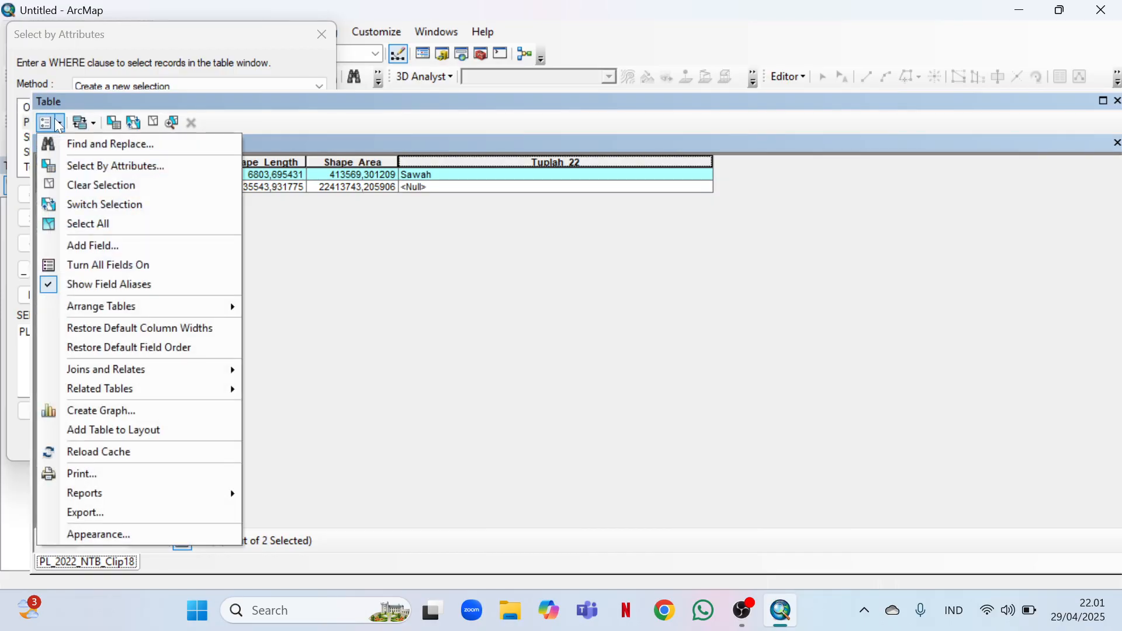
{"action": "left_click", "coordinate": [123, 167]}
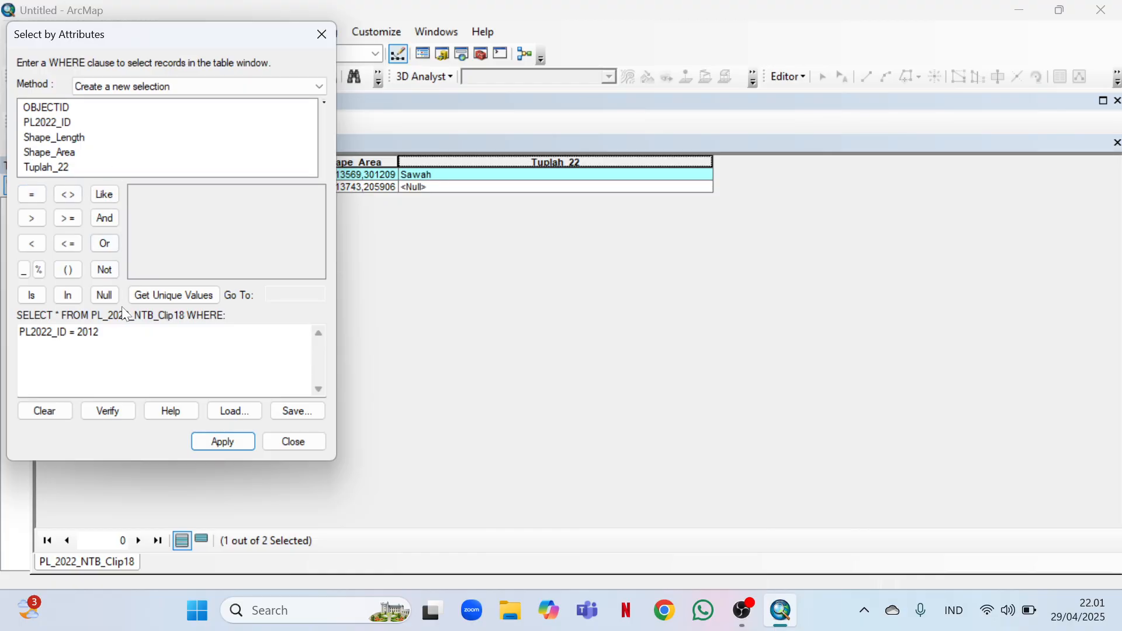
{"action": "left_click", "coordinate": [99, 332]}
{"action": "left_click_drag", "start_coordinate": [100, 332], "coordinate": [11, 331]}
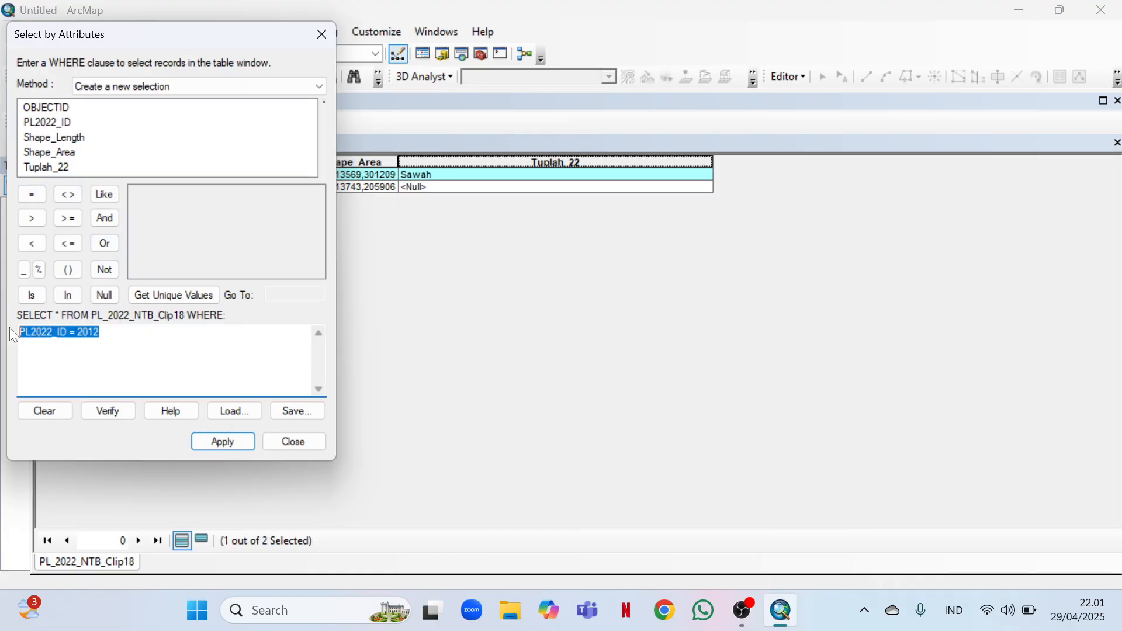
{"action": "key", "text": "BackSpace"}
{"action": "double_click", "coordinate": [45, 121]}
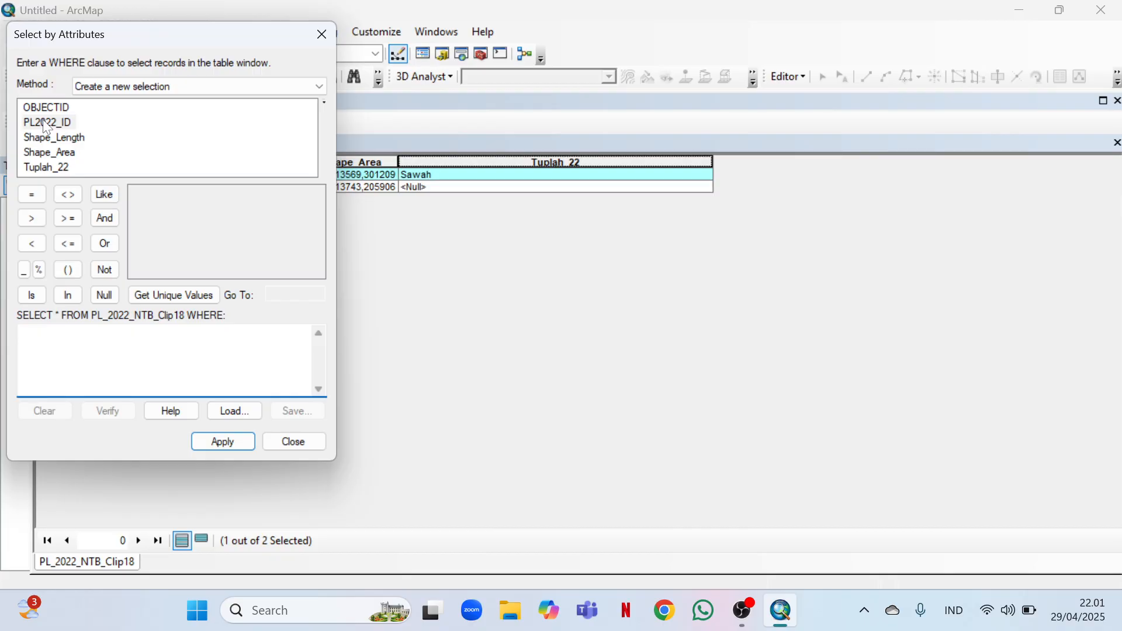
{"action": "left_click", "coordinate": [32, 195]}
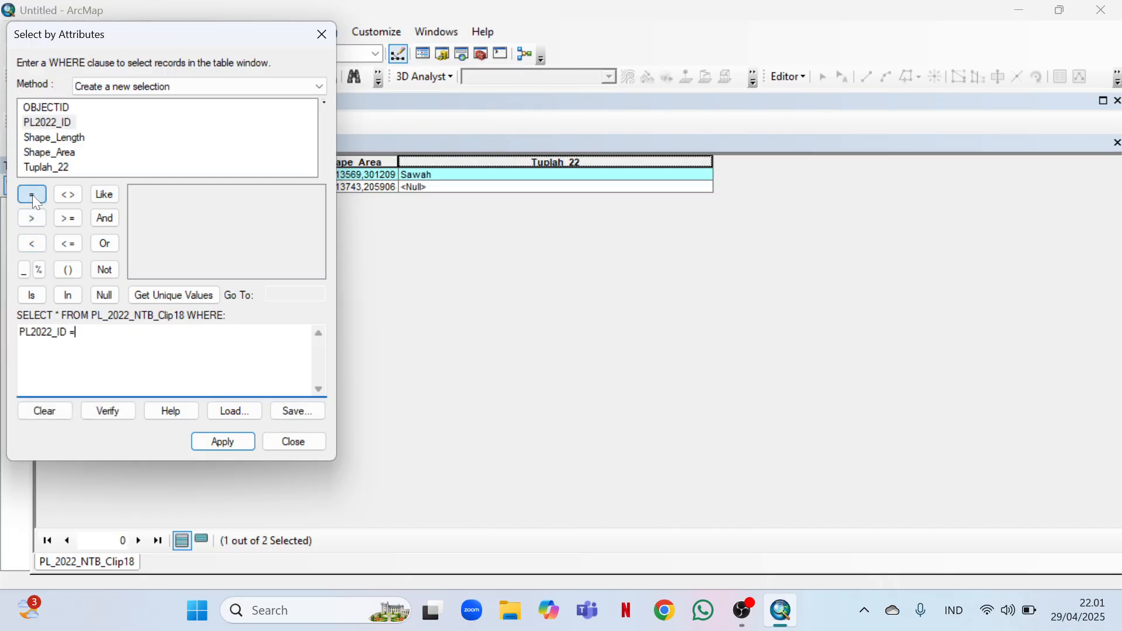
{"action": "left_click", "coordinate": [170, 300]}
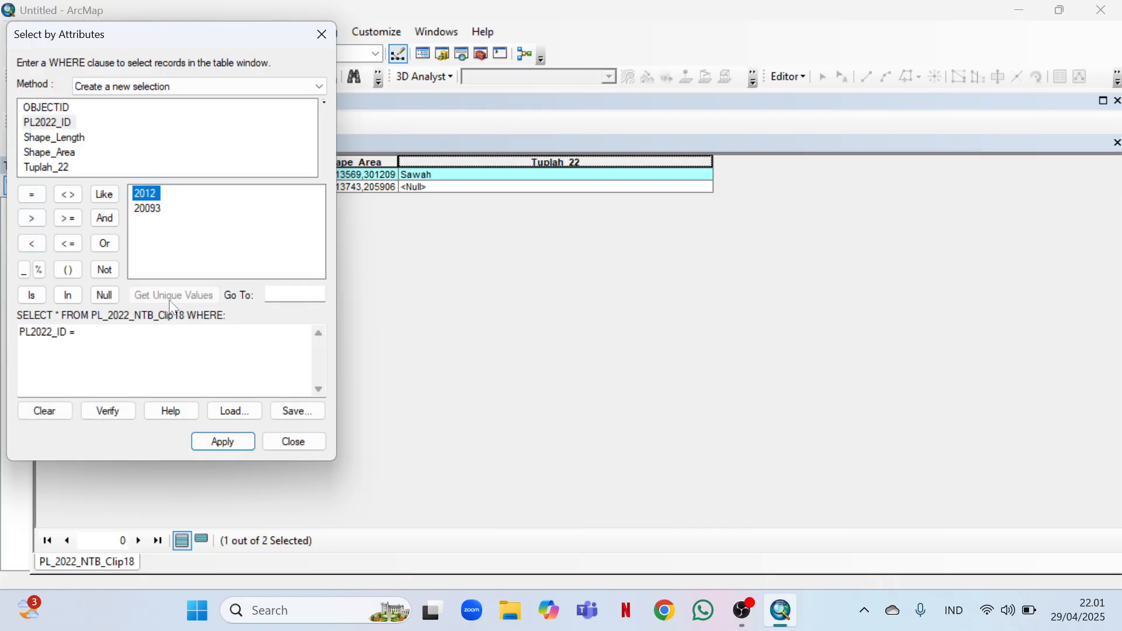
{"action": "double_click", "coordinate": [150, 214]}
{"action": "left_click", "coordinate": [221, 442]}
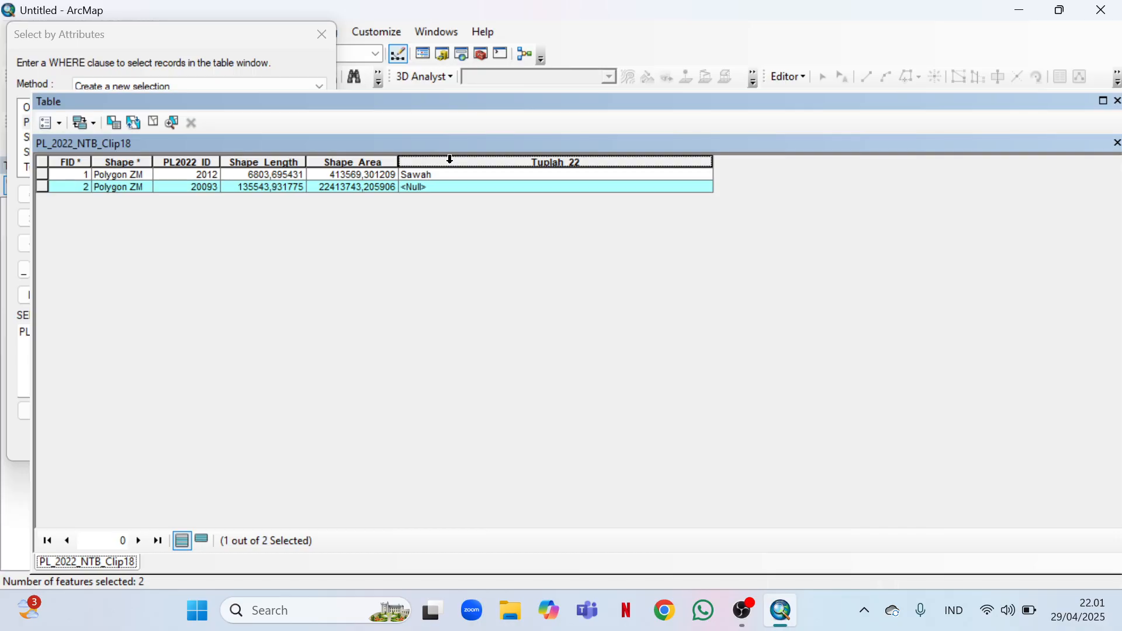
Calculate the Tuplah_22 field of the selected 20093 record as "Sawah".
{"action": "right_click", "coordinate": [451, 159]}
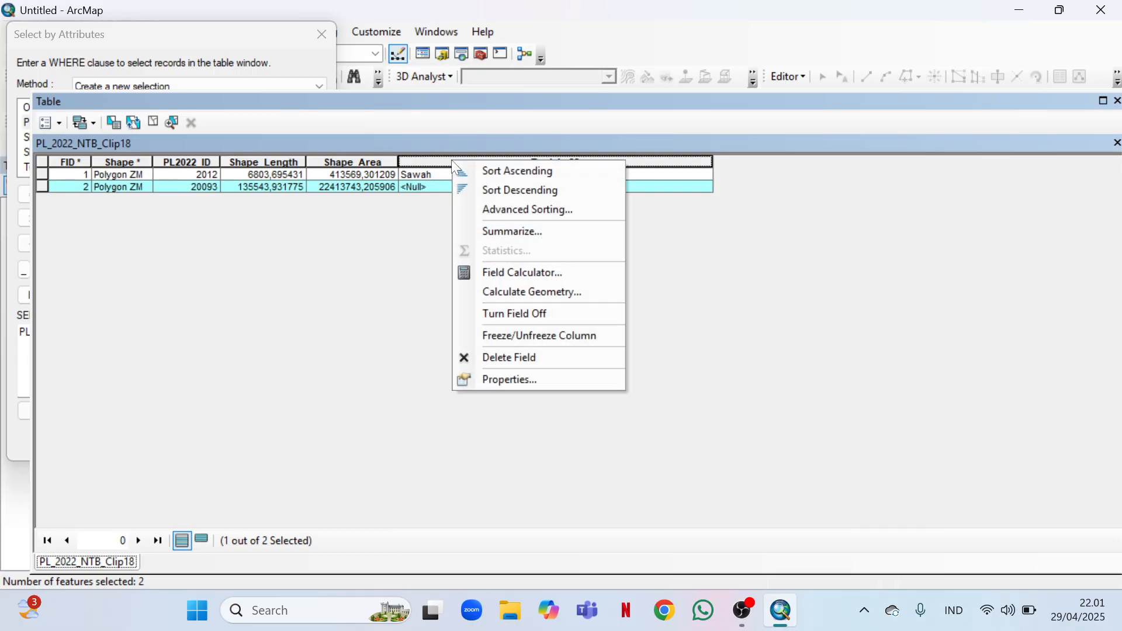
{"action": "left_click", "coordinate": [527, 270]}
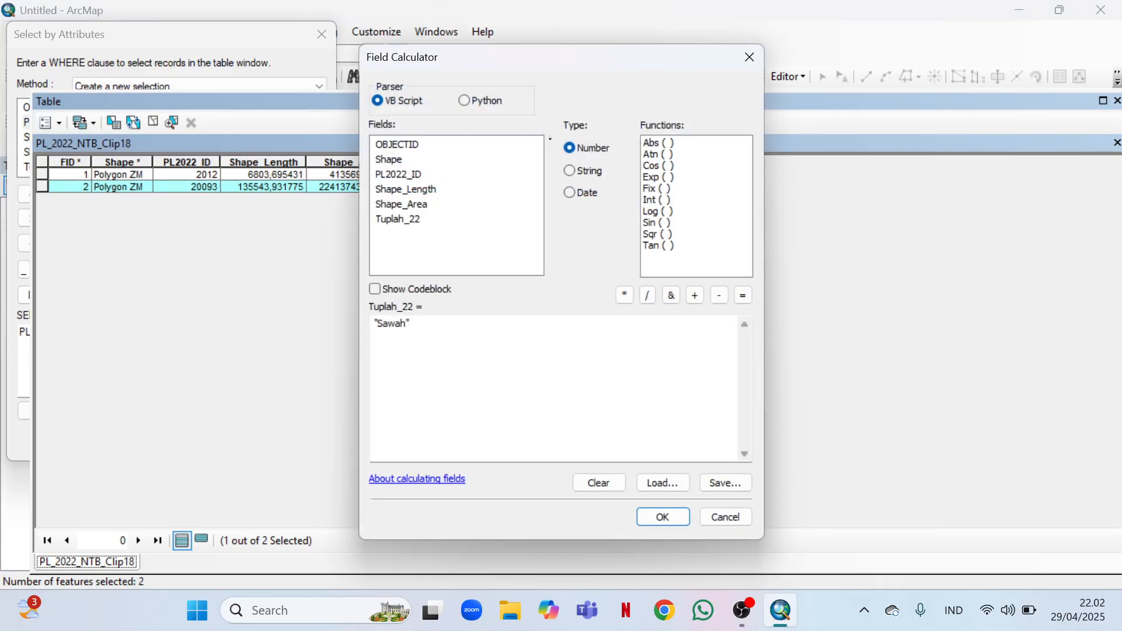
{"action": "left_click", "coordinate": [407, 323]}
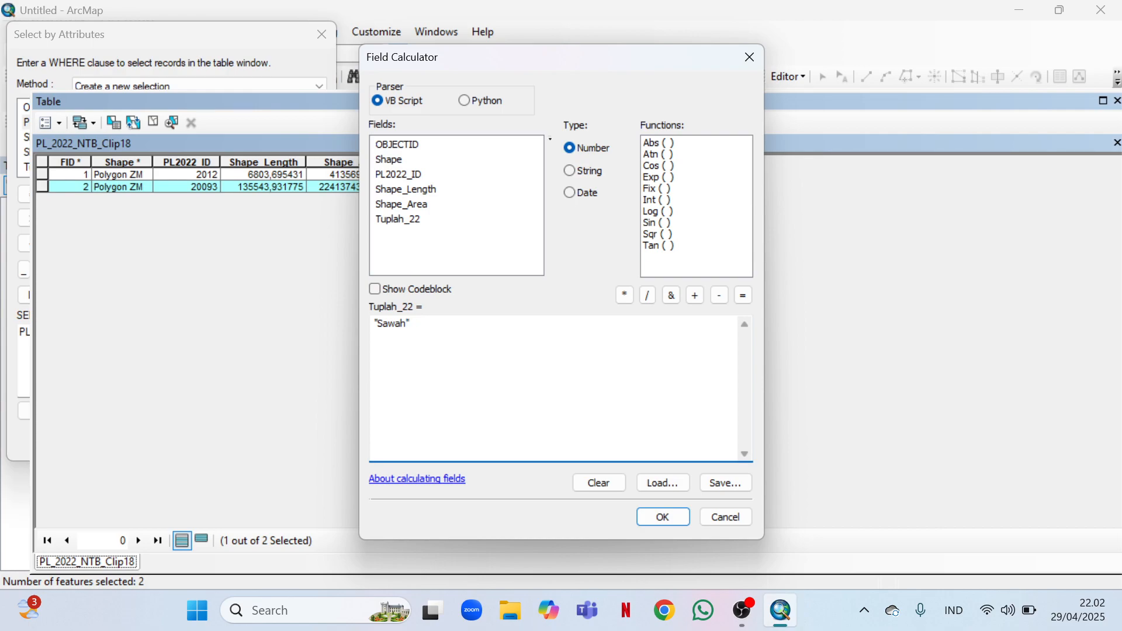
{"action": "left_click", "coordinate": [661, 516]}
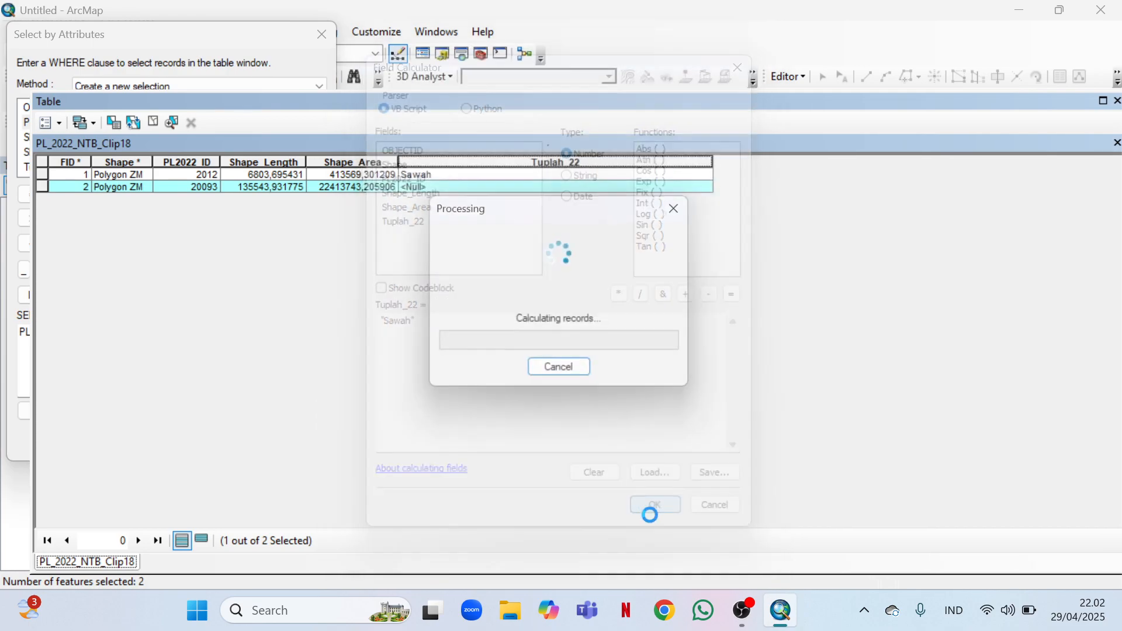
{"action": "right_click", "coordinate": [434, 163]}
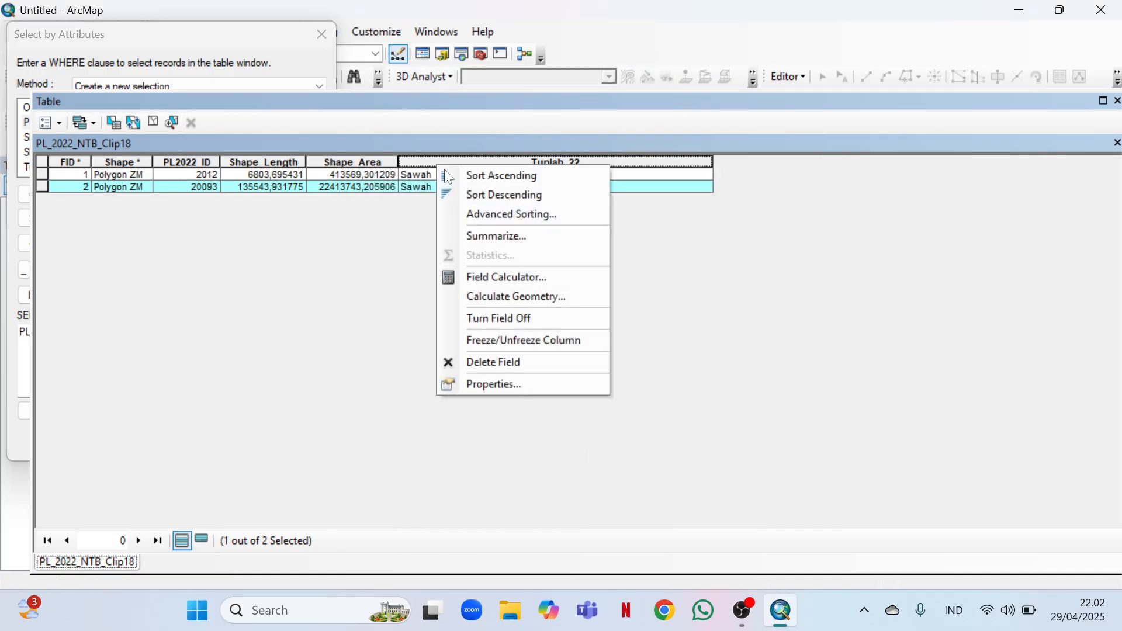
{"action": "left_click", "coordinate": [496, 277]}
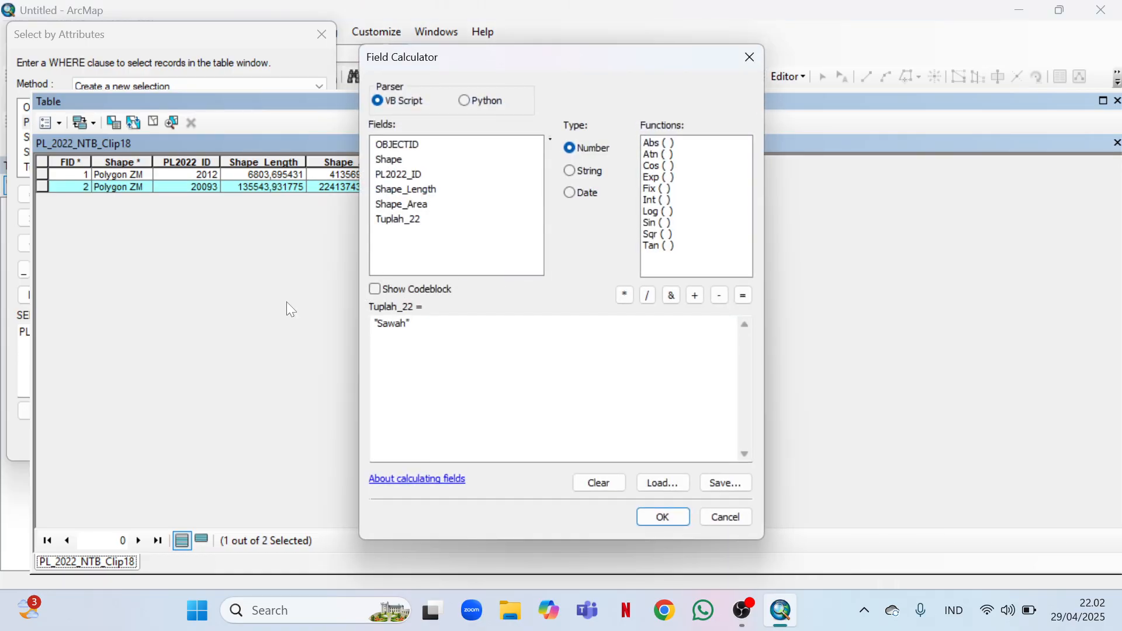
{"action": "left_click", "coordinate": [724, 517]}
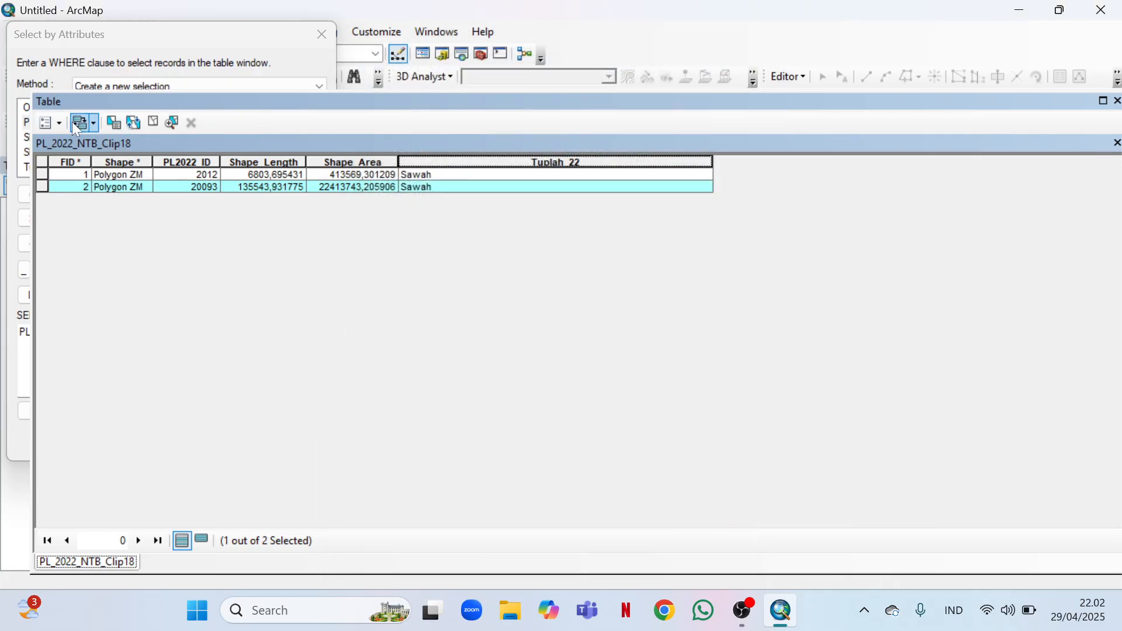
Clear the existing attribute query, rebuild it as PL2022_ID = 2012 and apply it as a new selection.
{"action": "left_click", "coordinate": [44, 121]}
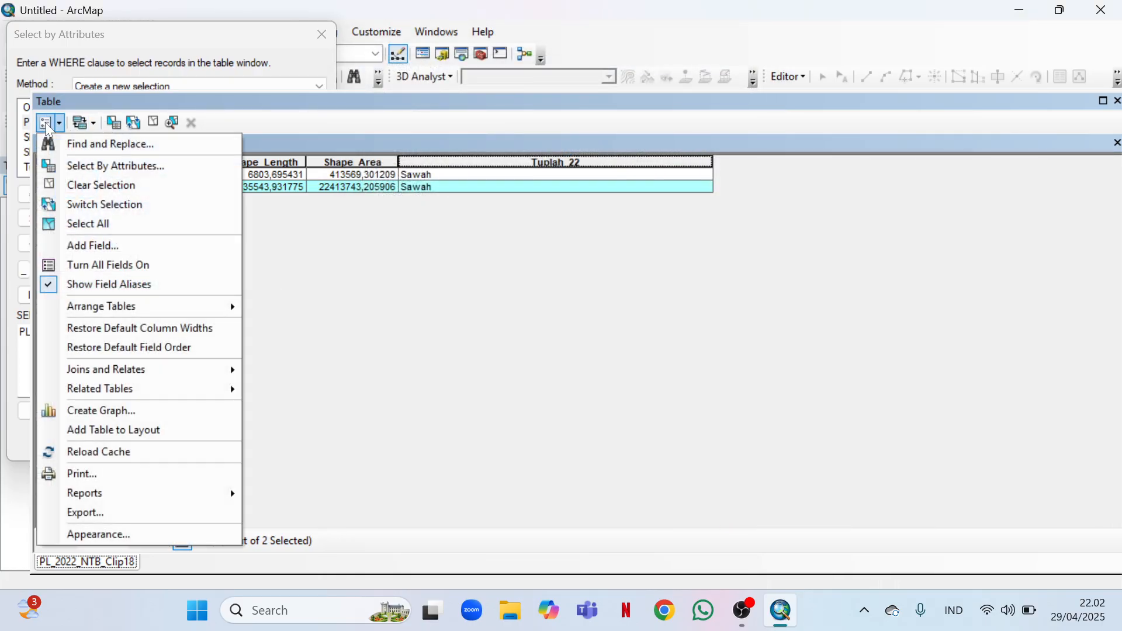
{"action": "left_click", "coordinate": [107, 163]}
{"action": "double_click", "coordinate": [53, 122]}
{"action": "key", "text": "shift+Left"}
{"action": "key", "text": "shift+Left"}
{"action": "key", "text": "shift+Left"}
{"action": "key", "text": "shift+Left"}
{"action": "key", "text": "shift+Left"}
{"action": "key", "text": "shift+Left"}
{"action": "key", "text": "shift+Left"}
{"action": "key", "text": "shift+Left"}
{"action": "key", "text": "shift+Left"}
{"action": "key", "text": "shift+Left"}
{"action": "key", "text": "shift+Left"}
{"action": "key", "text": "shift+Left"}
{"action": "key", "text": "shift+Left"}
{"action": "key", "text": "shift+Left"}
{"action": "key", "text": "shift+Left"}
{"action": "key", "text": "shift+Left"}
{"action": "key", "text": "shift+Left"}
{"action": "key", "text": "shift+Left"}
{"action": "key", "text": "shift+Left"}
{"action": "key", "text": "shift+Left"}
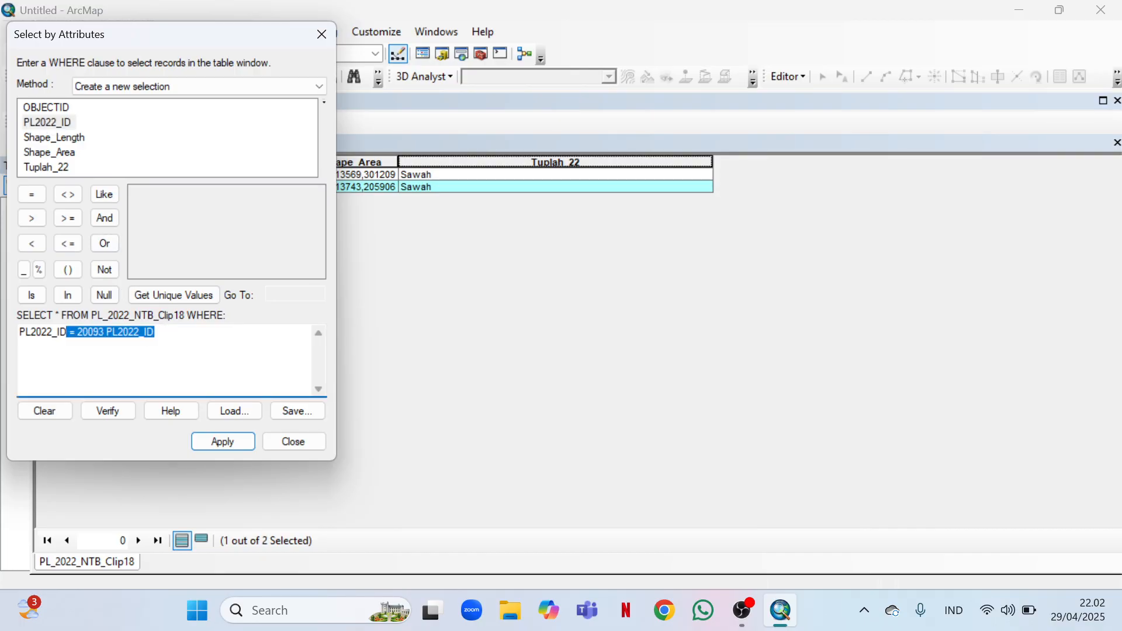
{"action": "key", "text": "BackSpace"}
{"action": "key", "text": "BackSpace"}
{"action": "key", "text": "BackSpace"}
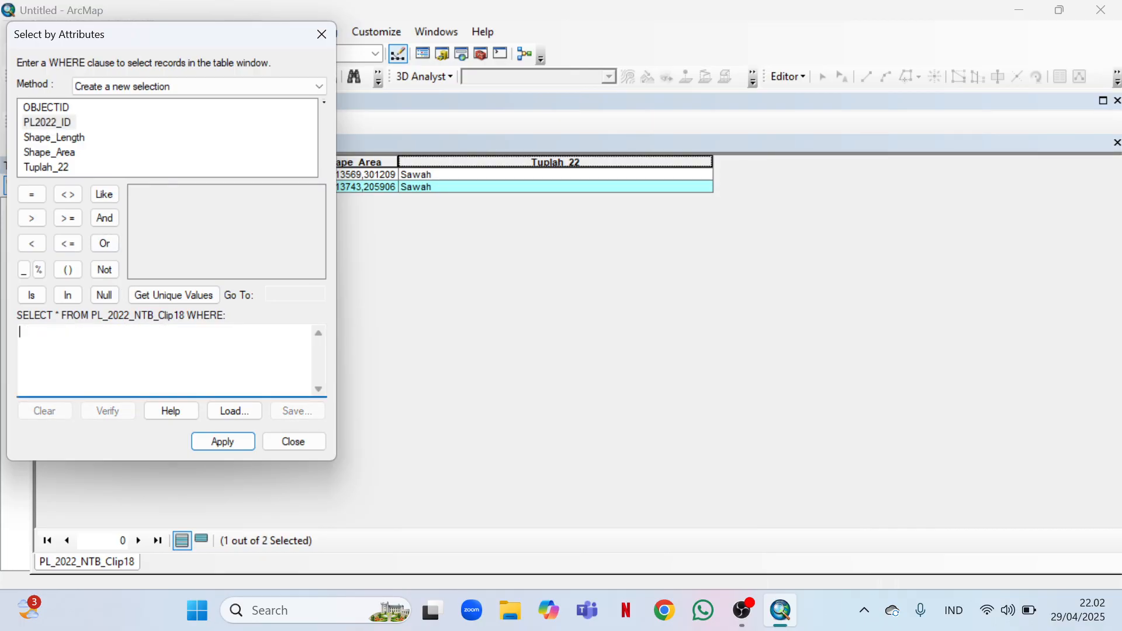
{"action": "double_click", "coordinate": [47, 122]}
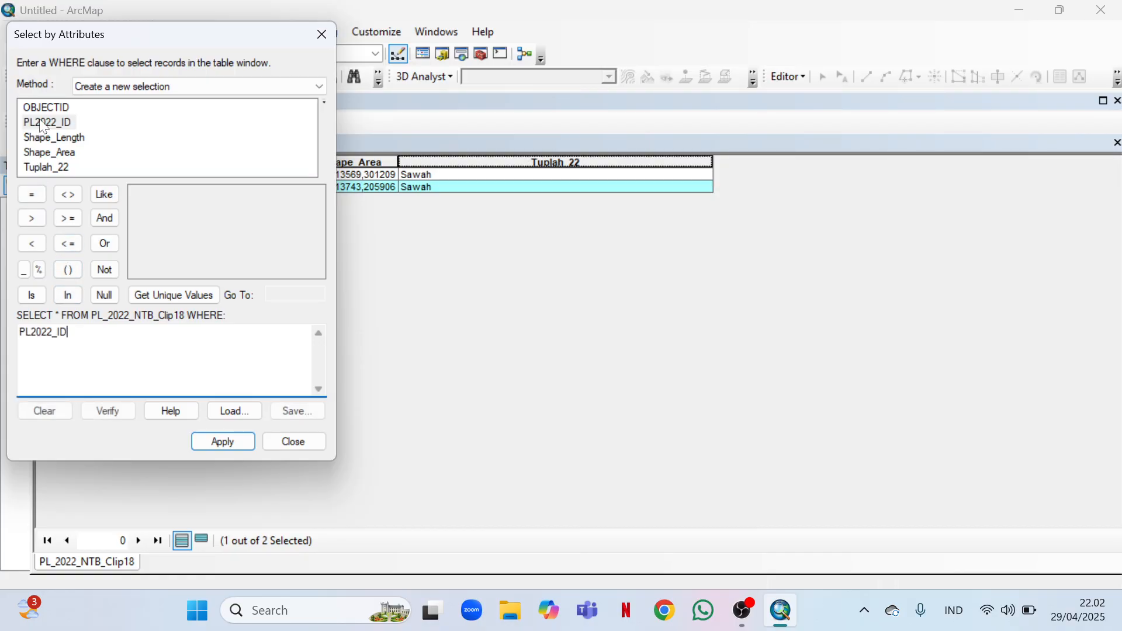
{"action": "left_click", "coordinate": [27, 189]}
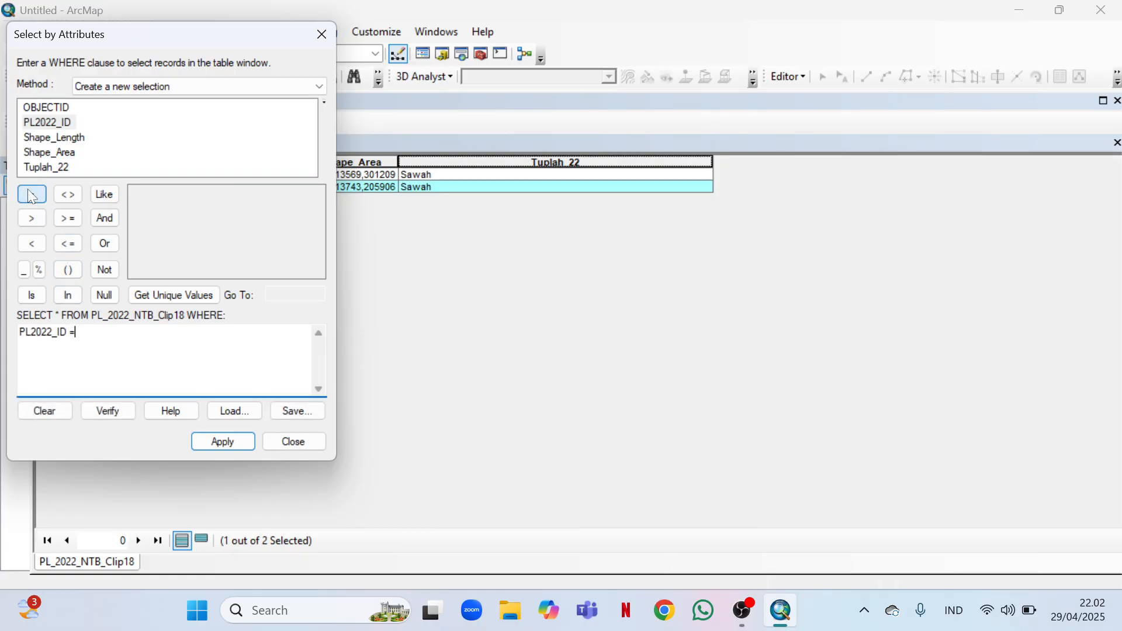
{"action": "left_click", "coordinate": [166, 294]}
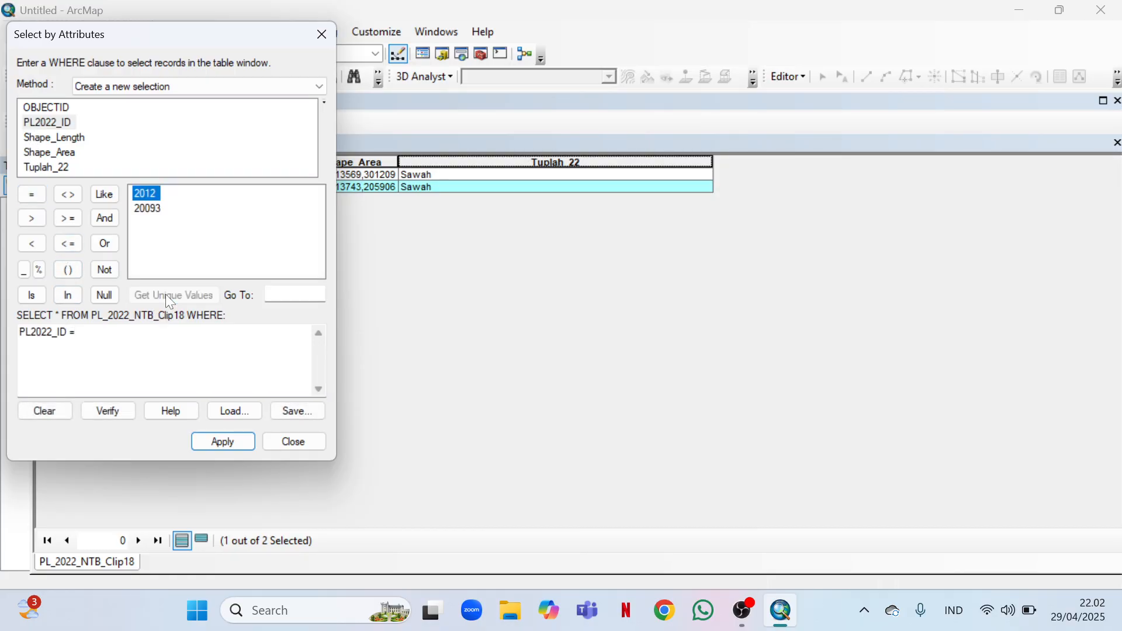
{"action": "double_click", "coordinate": [152, 194]}
{"action": "left_click", "coordinate": [210, 445]}
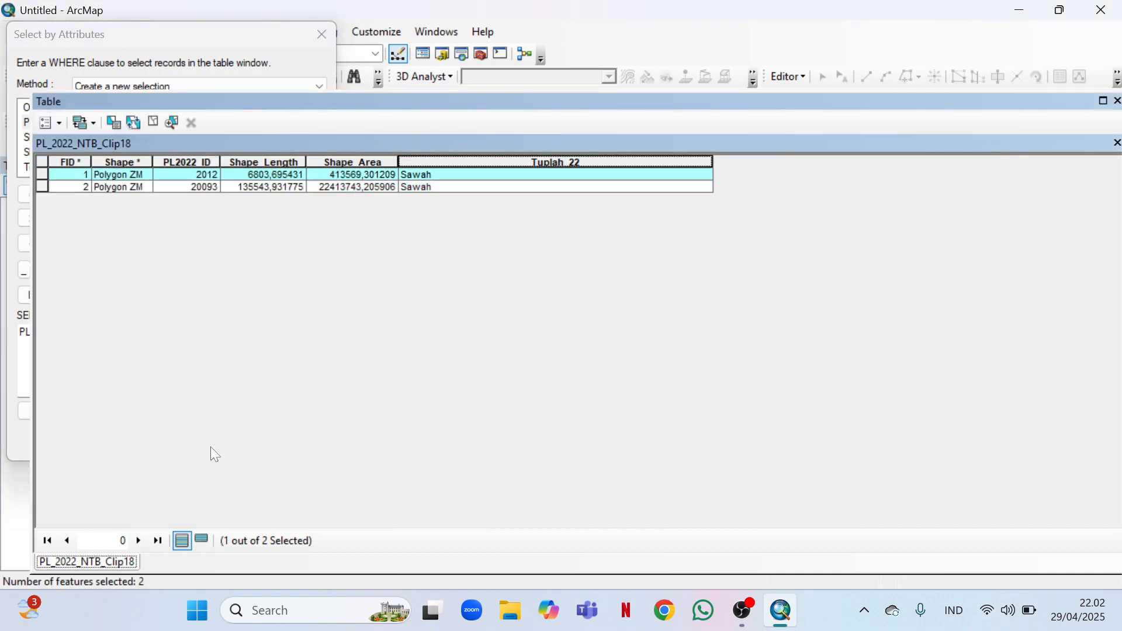
Calculate the Tuplah_22 field of the selected 2012 record as "Pemukiman" and close the attribute table.
{"action": "right_click", "coordinate": [460, 156]}
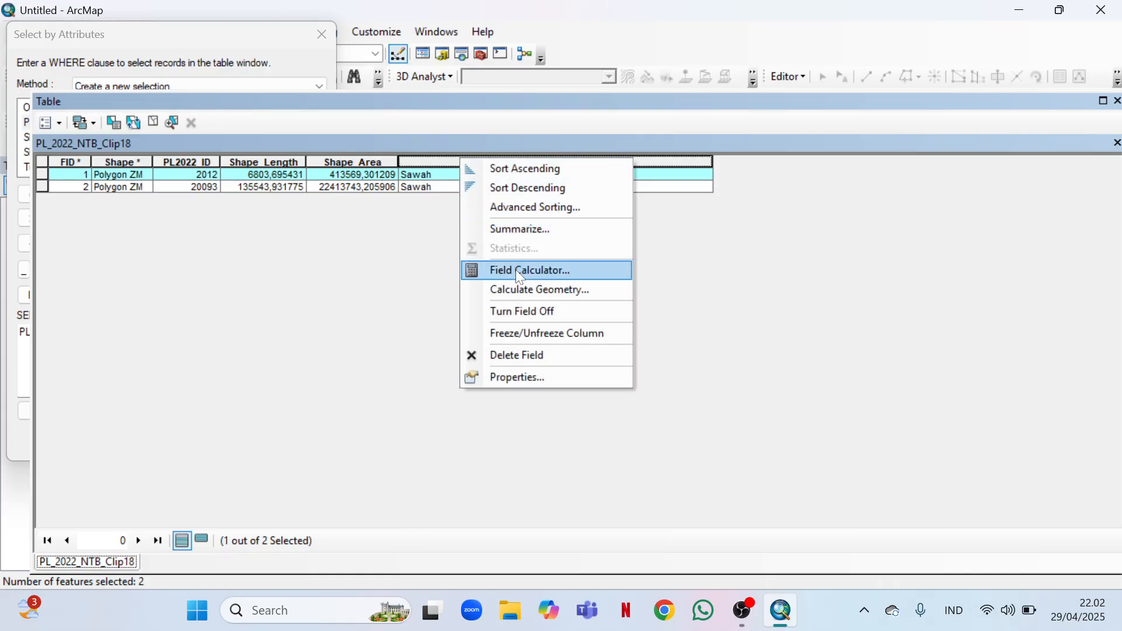
{"action": "left_click", "coordinate": [520, 275]}
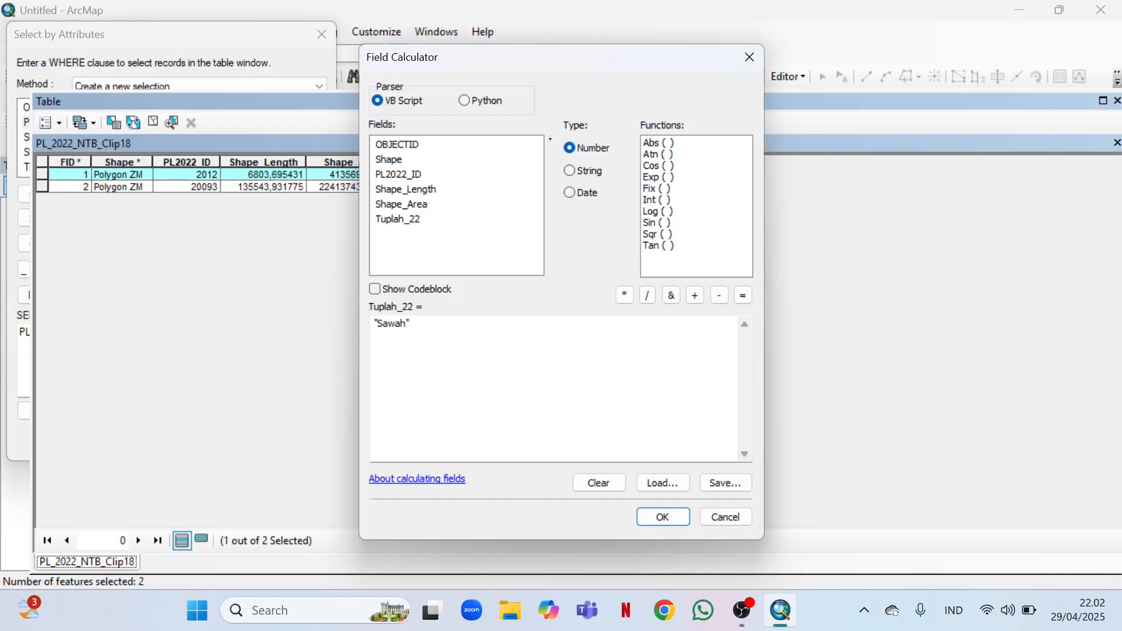
{"action": "left_click", "coordinate": [409, 323]}
{"action": "key", "text": "BackSpace"}
{"action": "key", "text": "BackSpace"}
{"action": "key", "text": "BackSpace"}
{"action": "key", "text": "BackSpace"}
{"action": "key", "text": "BackSpace"}
{"action": "key", "text": "BackSpace"}
{"action": "key", "text": "BackSpace"}
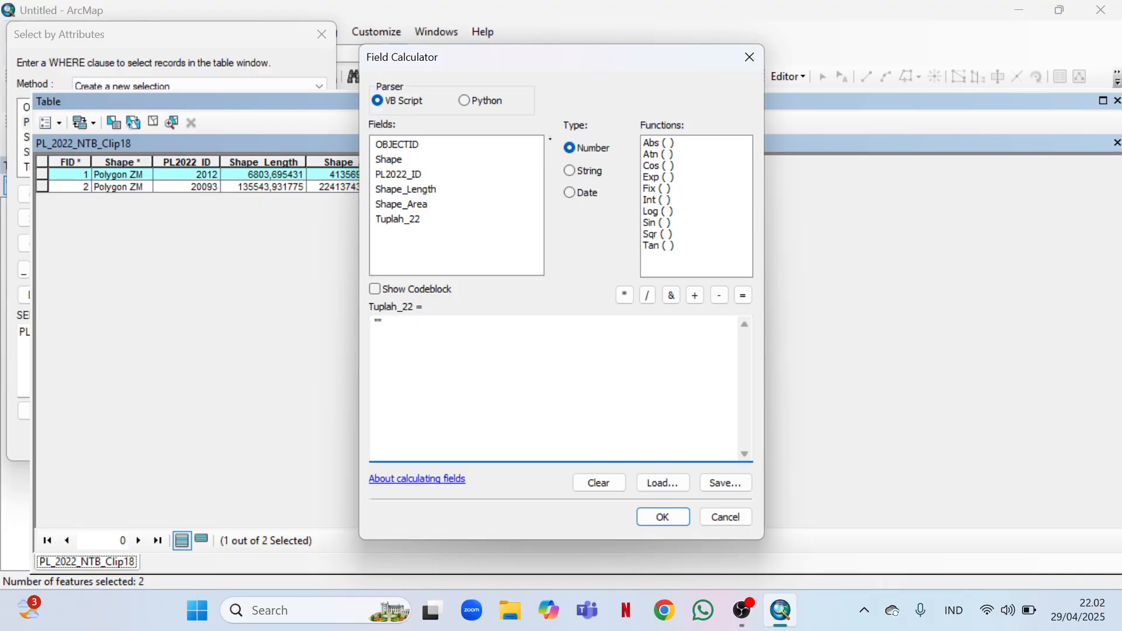
{"action": "type", "text": "\"\""}
{"action": "key", "text": "Left"}
{"action": "type", "text": "Pemukiman"}
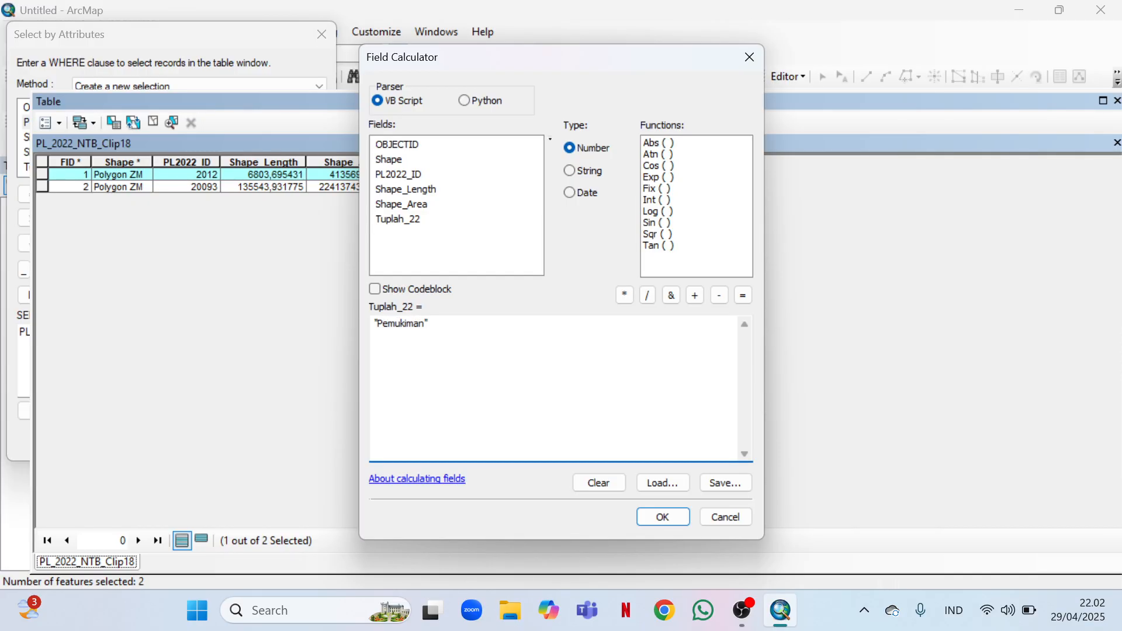
{"action": "left_click", "coordinate": [662, 516]}
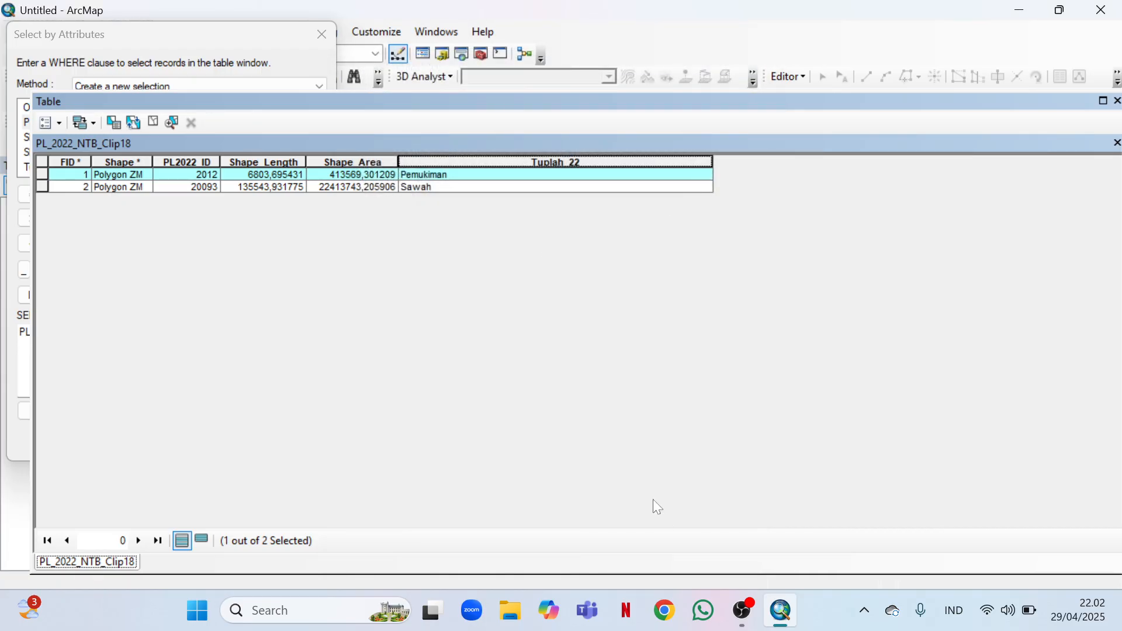
{"action": "left_click", "coordinate": [1118, 102]}
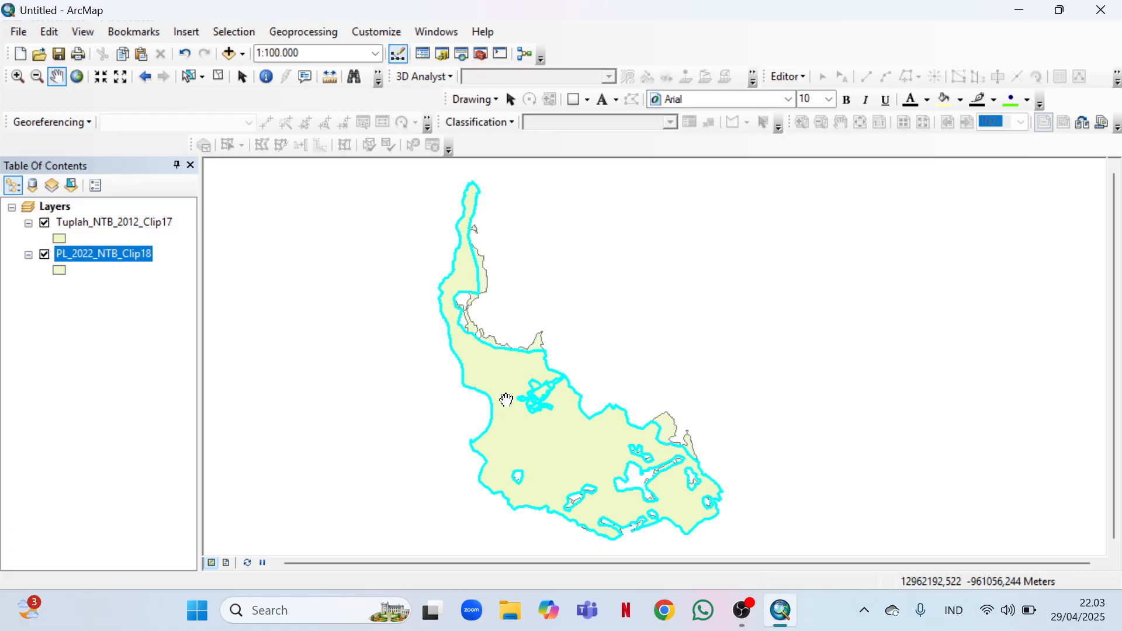
Set the Tuplah_NTB_2012_Clip17 symbology to unique values of the Tuplah_12 field, with the all other values symbol turned off.
{"action": "right_click", "coordinate": [87, 230]}
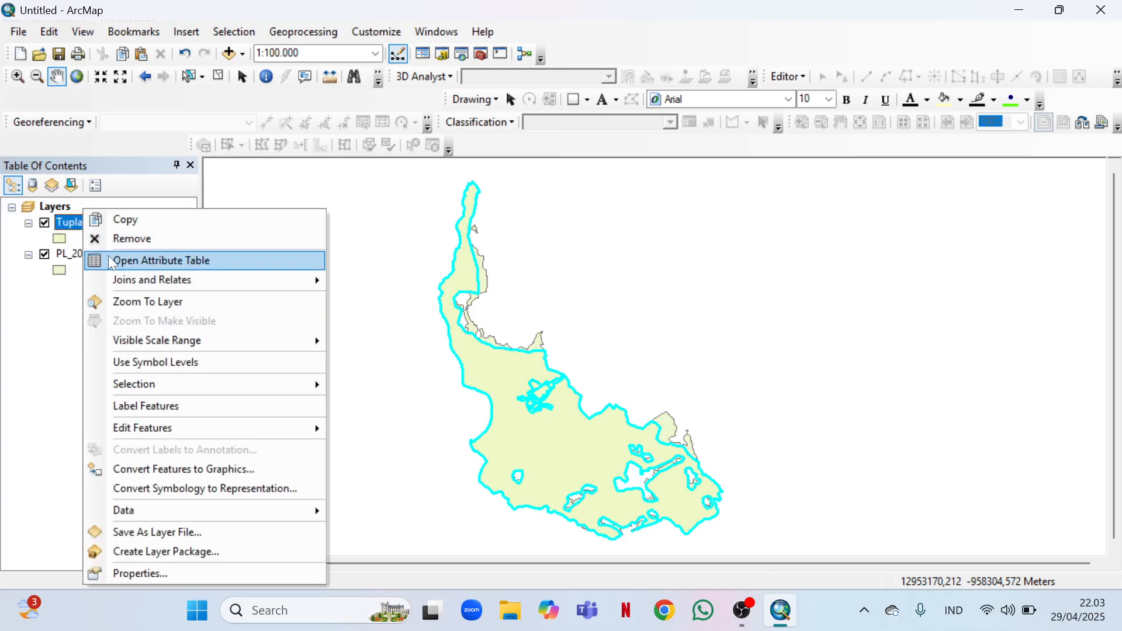
{"action": "left_click", "coordinate": [163, 570]}
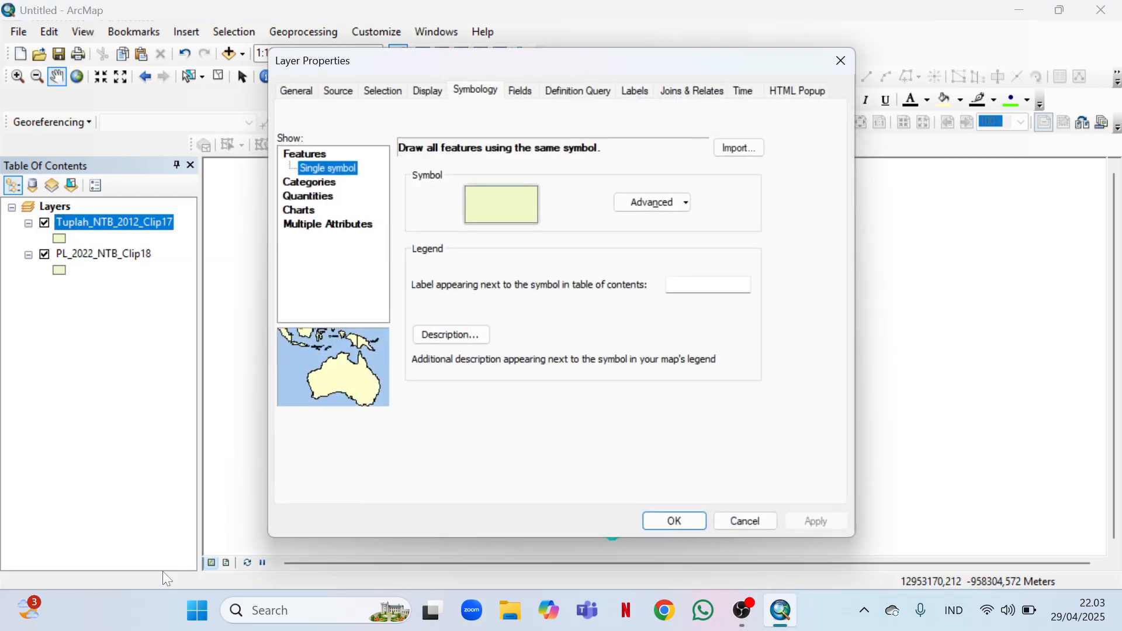
{"action": "left_click", "coordinate": [319, 186]}
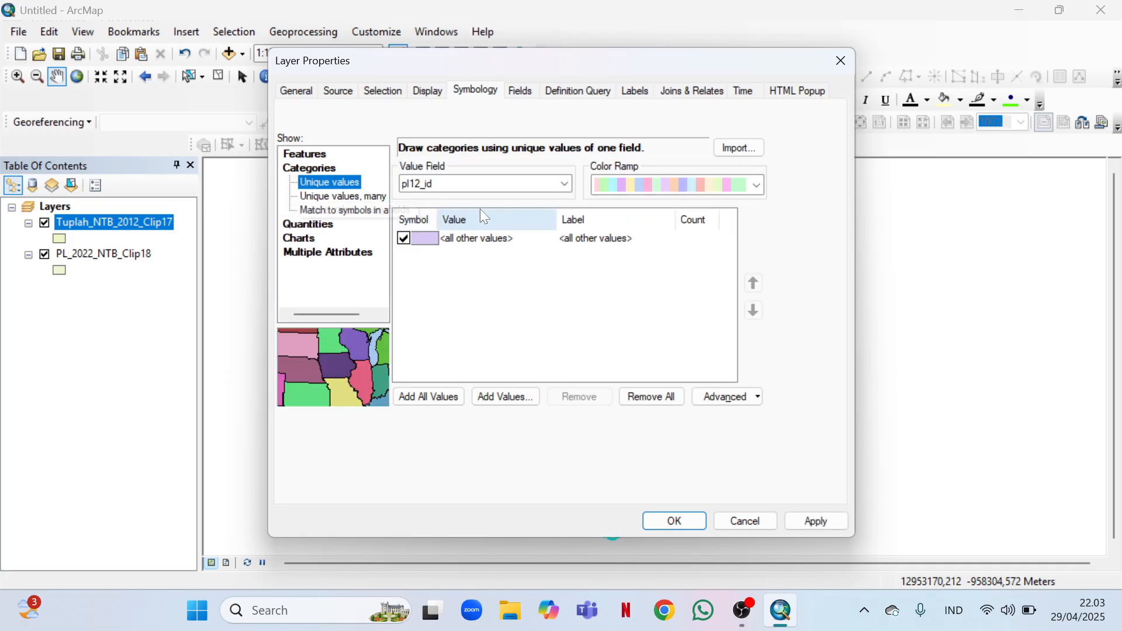
{"action": "left_click", "coordinate": [404, 239]}
{"action": "left_click", "coordinate": [565, 187]}
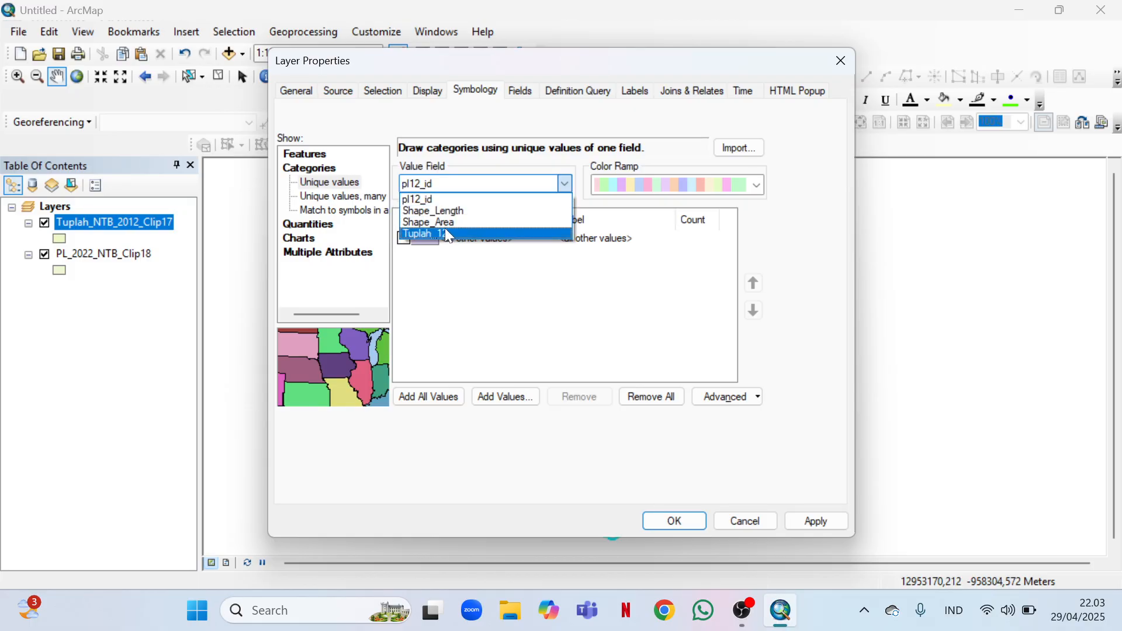
{"action": "left_click", "coordinate": [444, 233]}
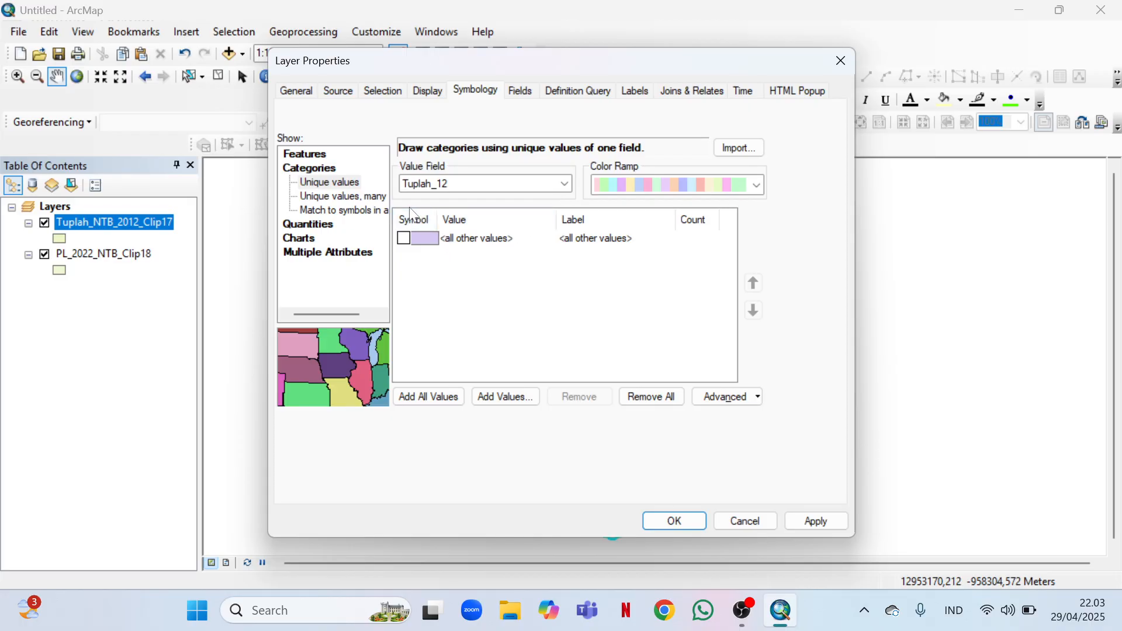
{"action": "right_click", "coordinate": [419, 229]}
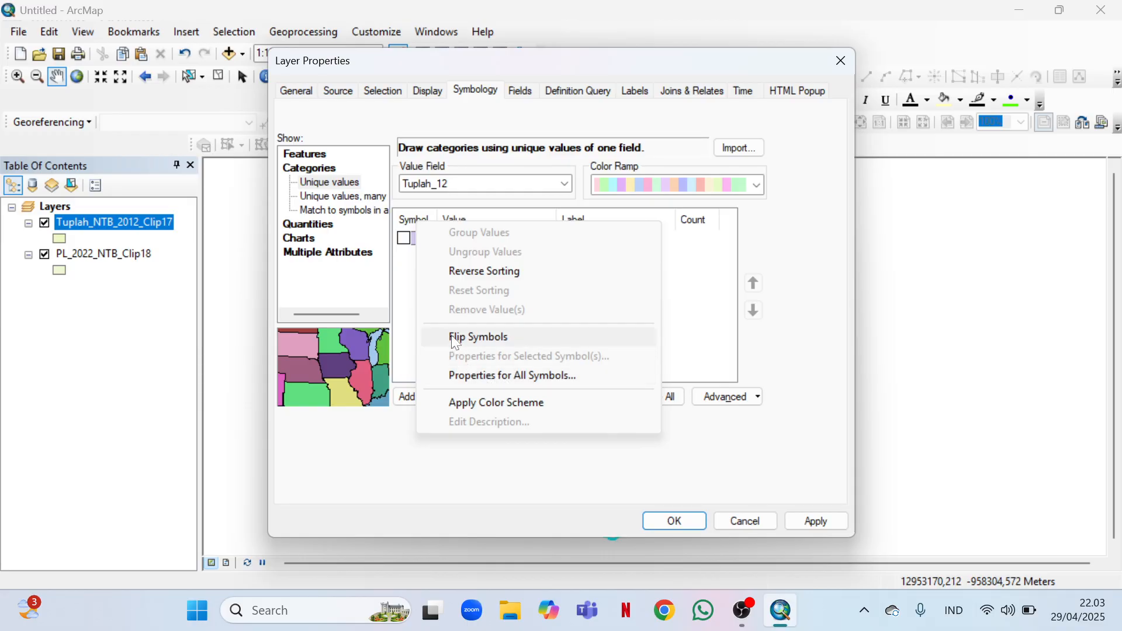
{"action": "left_click", "coordinate": [682, 345]}
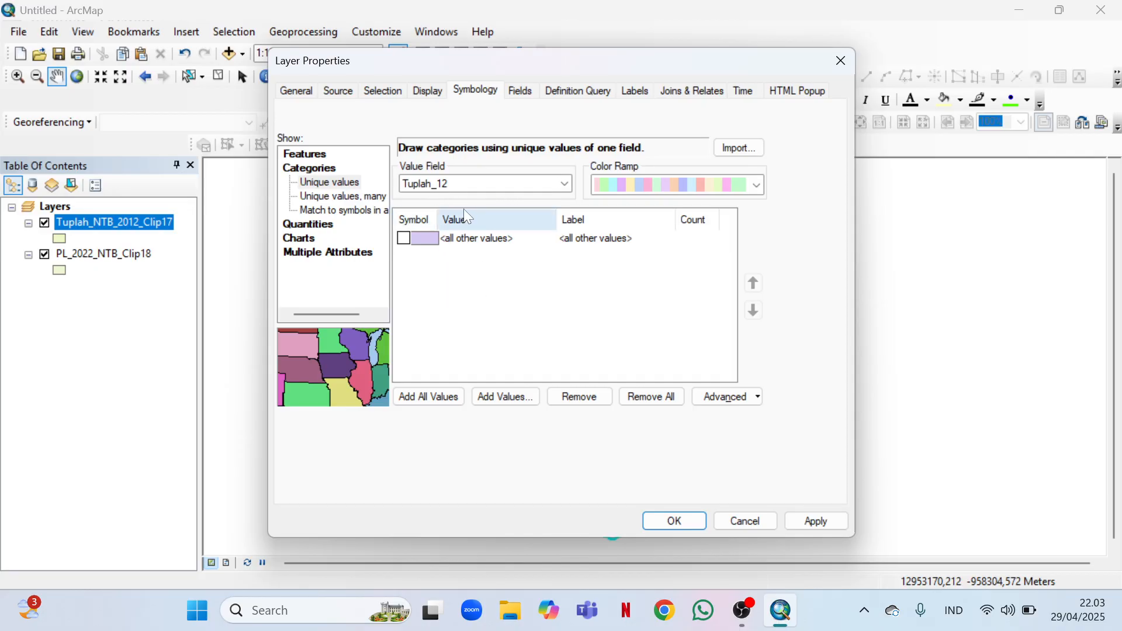
Add all Tuplah_12 values to the symbology list and clear the heading's label.
{"action": "left_click", "coordinate": [436, 402]}
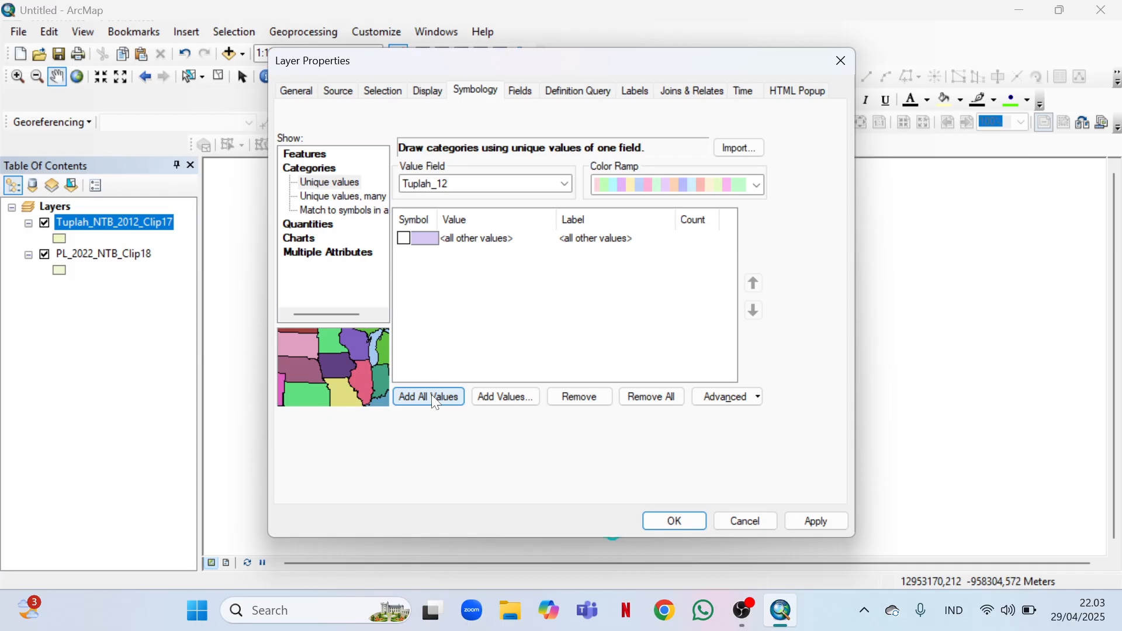
{"action": "left_click", "coordinate": [436, 402]}
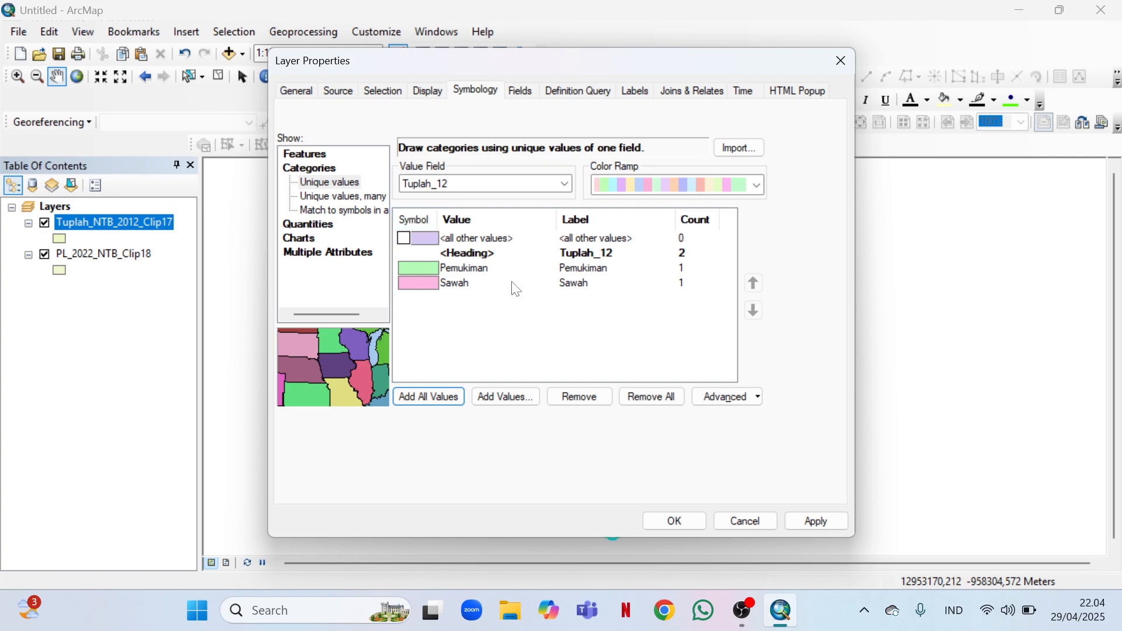
{"action": "left_click", "coordinate": [596, 252]}
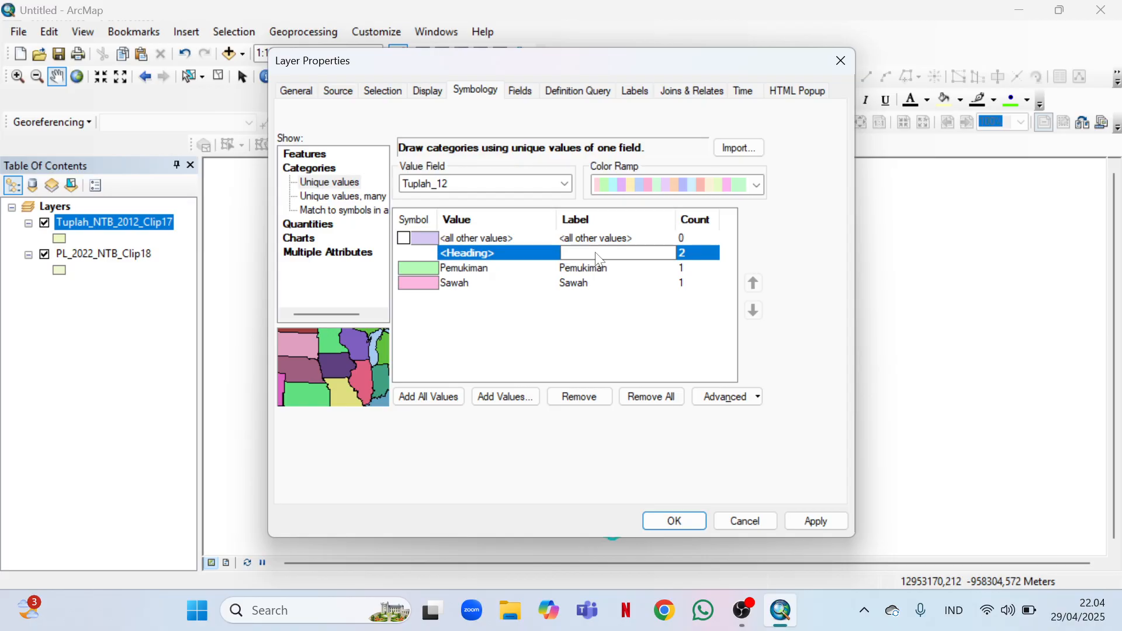
{"action": "left_click", "coordinate": [464, 310]}
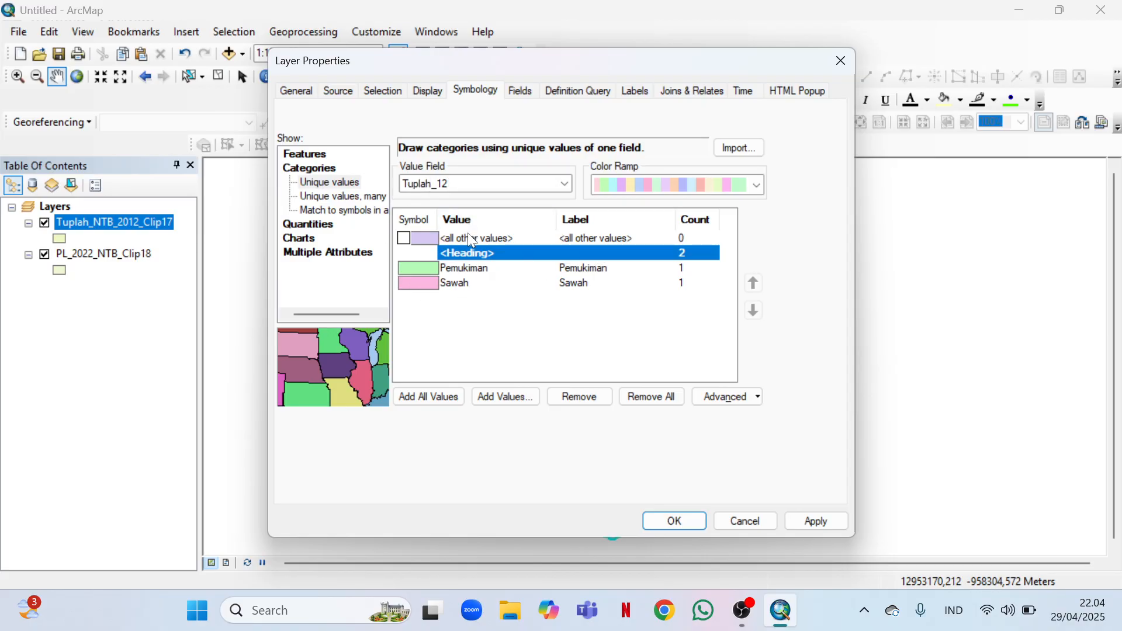
Set the outline color of the Pemukiman and Sawah symbols to No Color and apply the 2012 layer's symbology.
{"action": "right_click", "coordinate": [415, 217]}
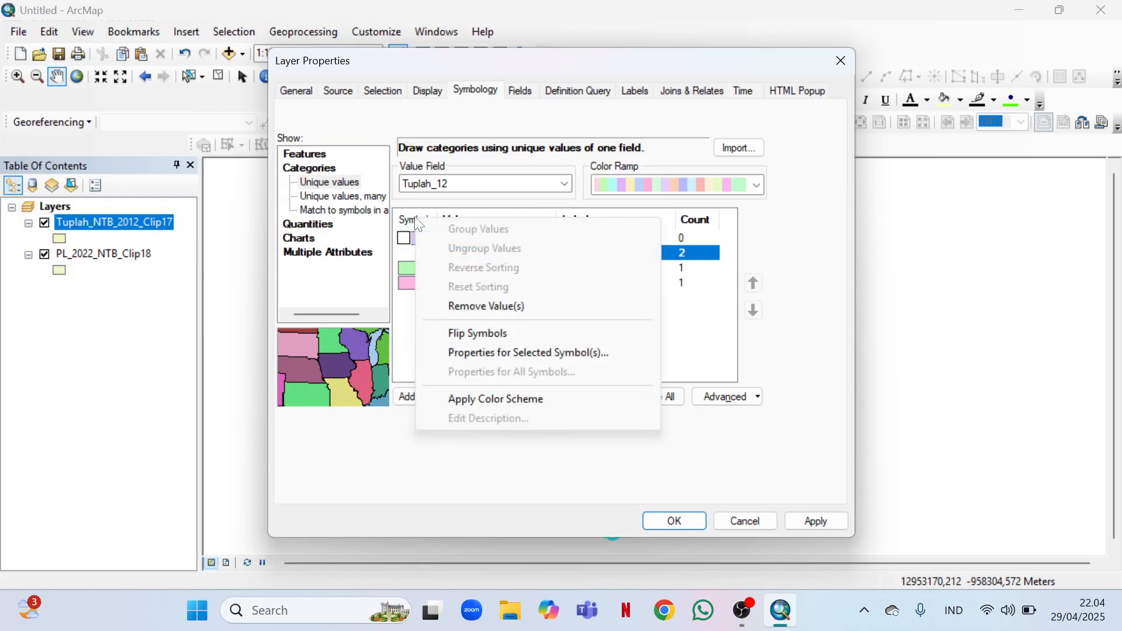
{"action": "left_click", "coordinate": [479, 354]}
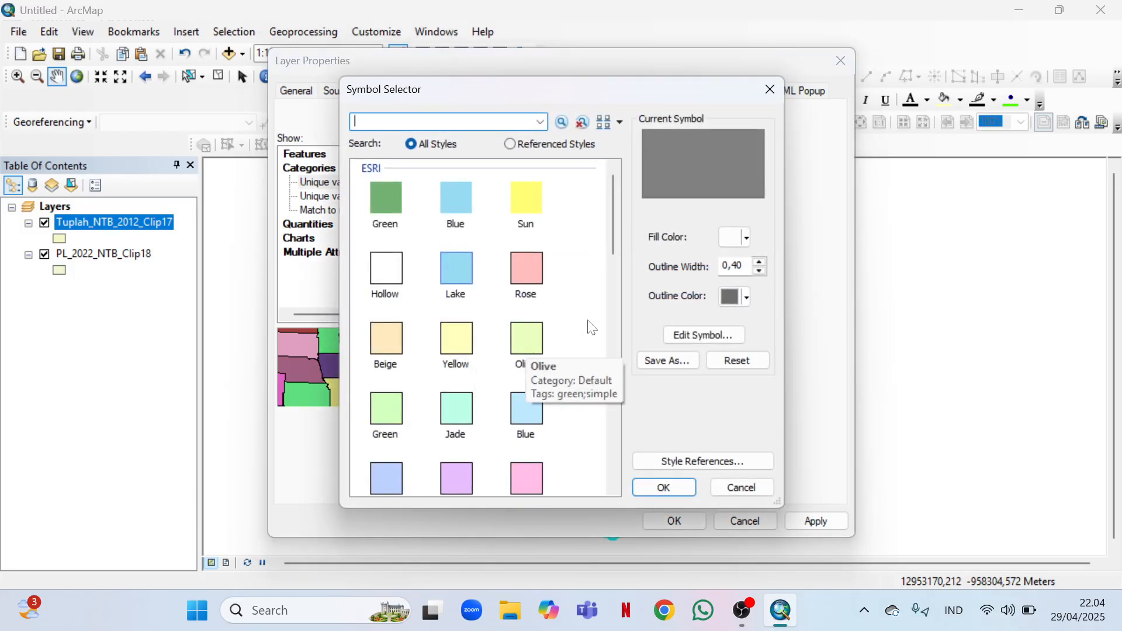
{"action": "left_click", "coordinate": [748, 299]}
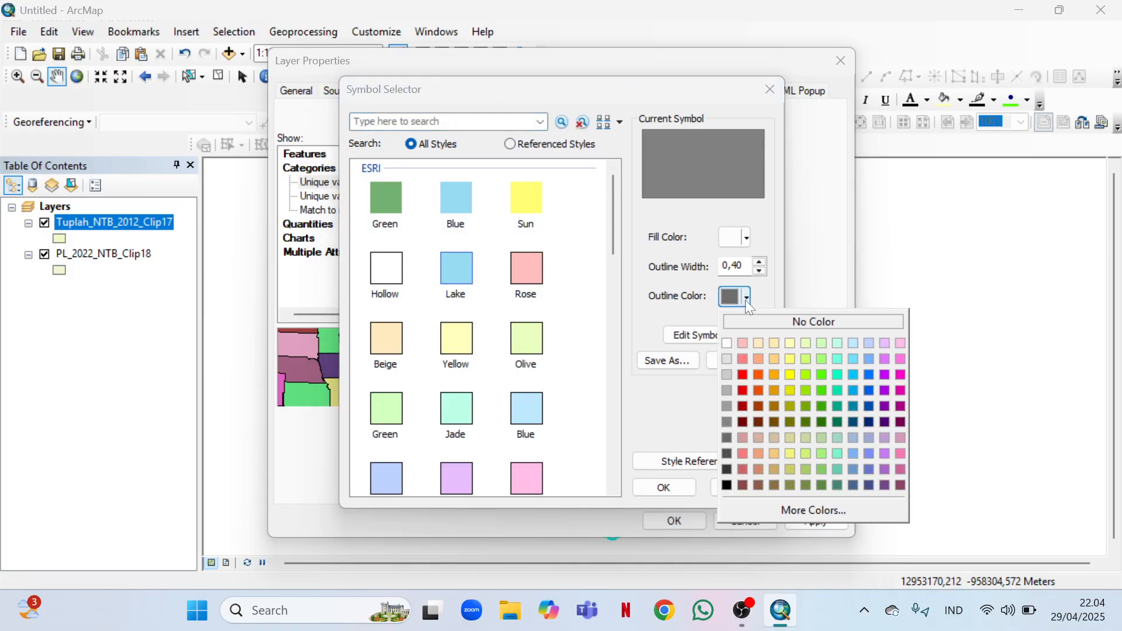
{"action": "left_click", "coordinate": [763, 325]}
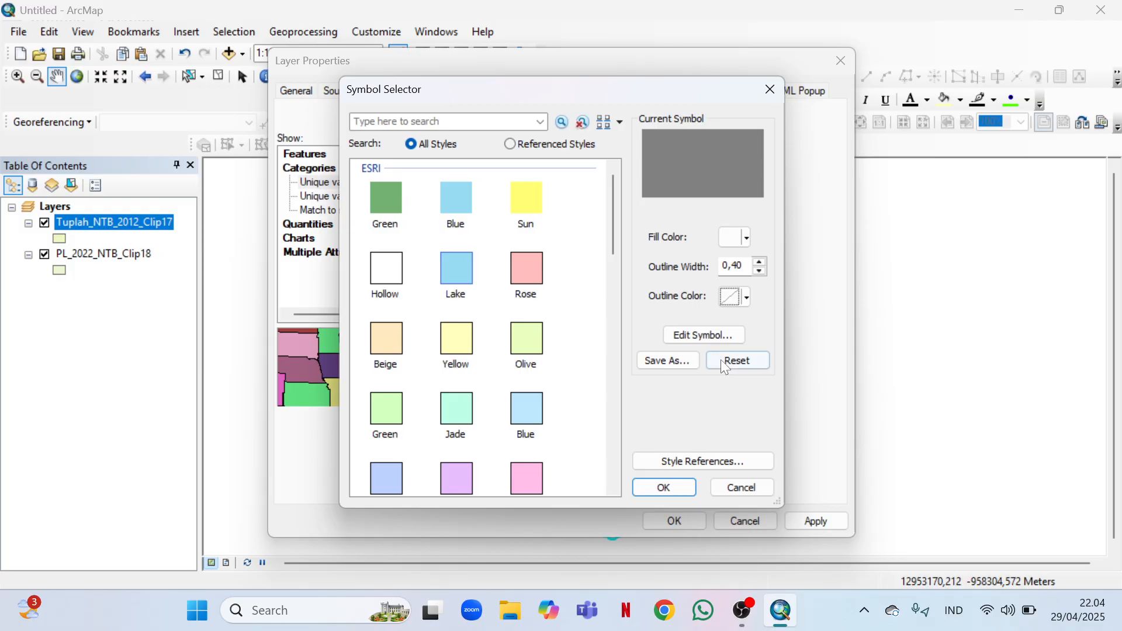
{"action": "left_click", "coordinate": [674, 489]}
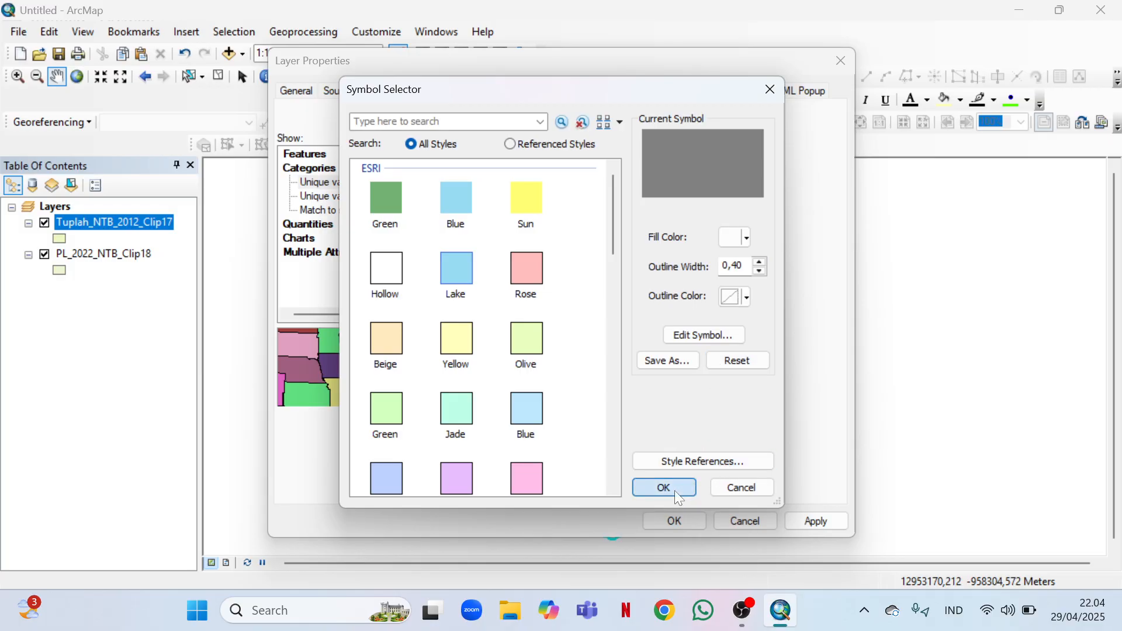
{"action": "left_click", "coordinate": [826, 522]}
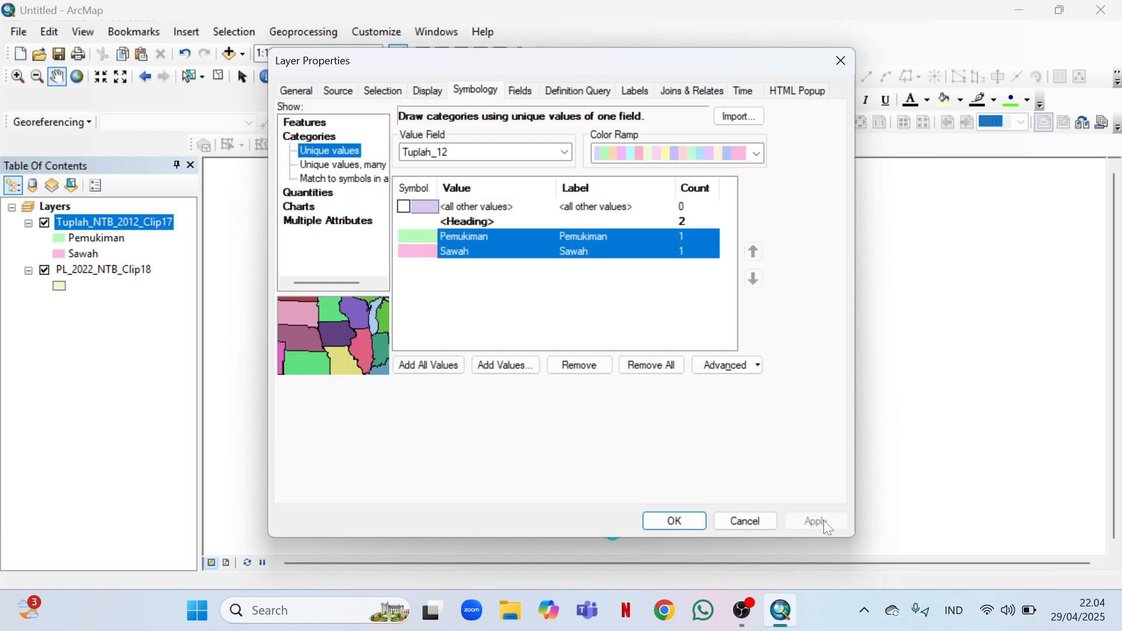
{"action": "left_click", "coordinate": [676, 522]}
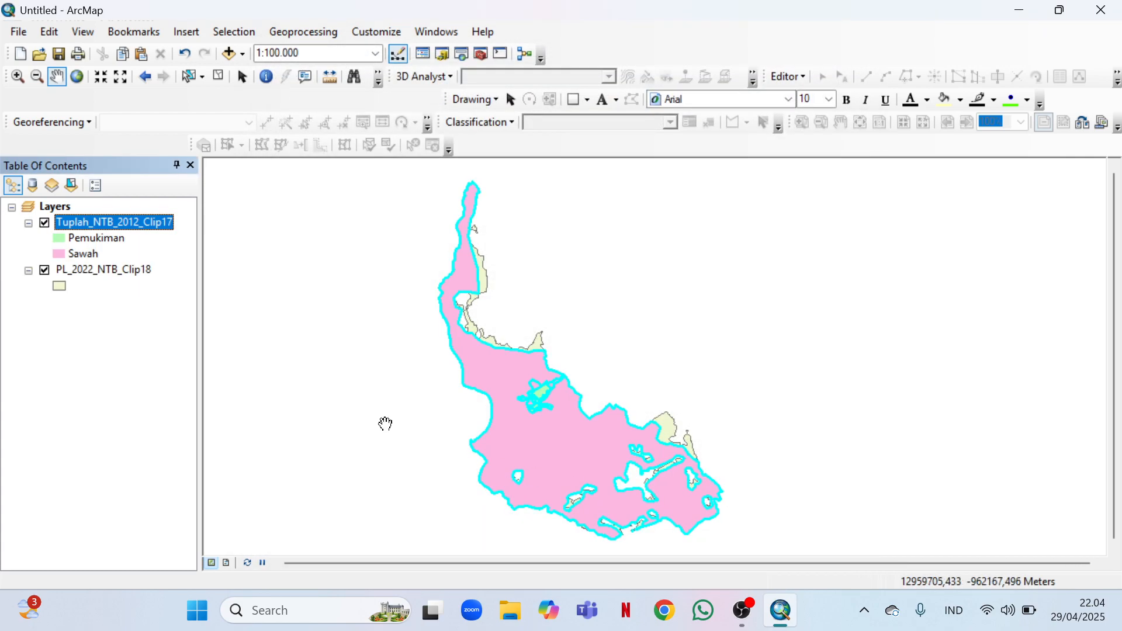
Set the PL_2022_NTB_Clip18 symbology to unique values of the Tuplah_22 field, with the all other values symbol turned off.
{"action": "right_click", "coordinate": [97, 272]}
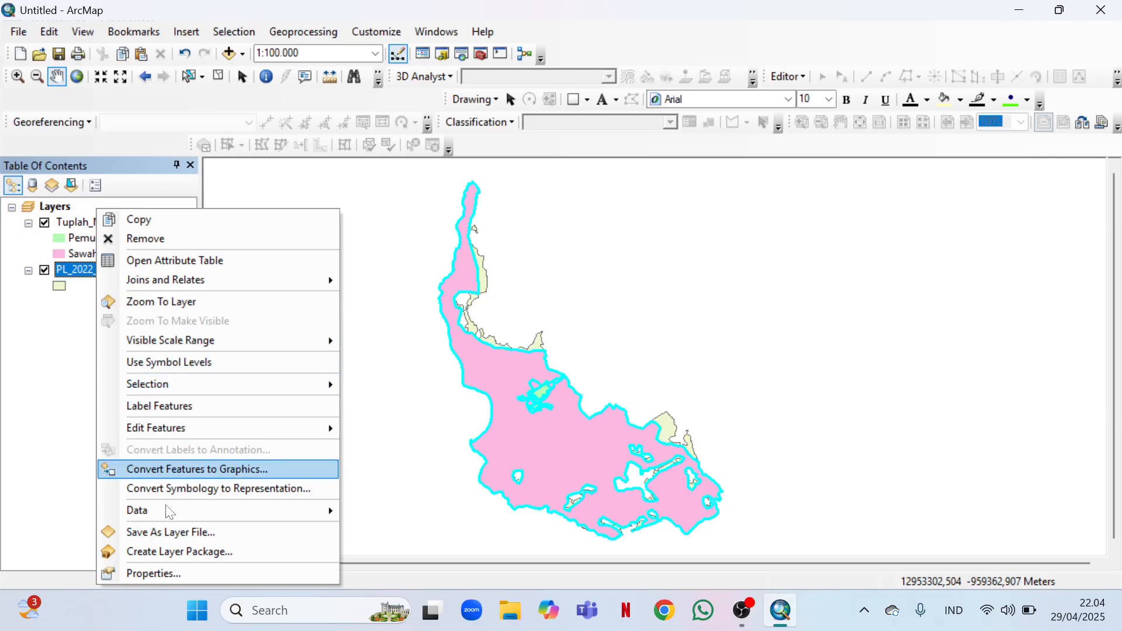
{"action": "left_click", "coordinate": [175, 575]}
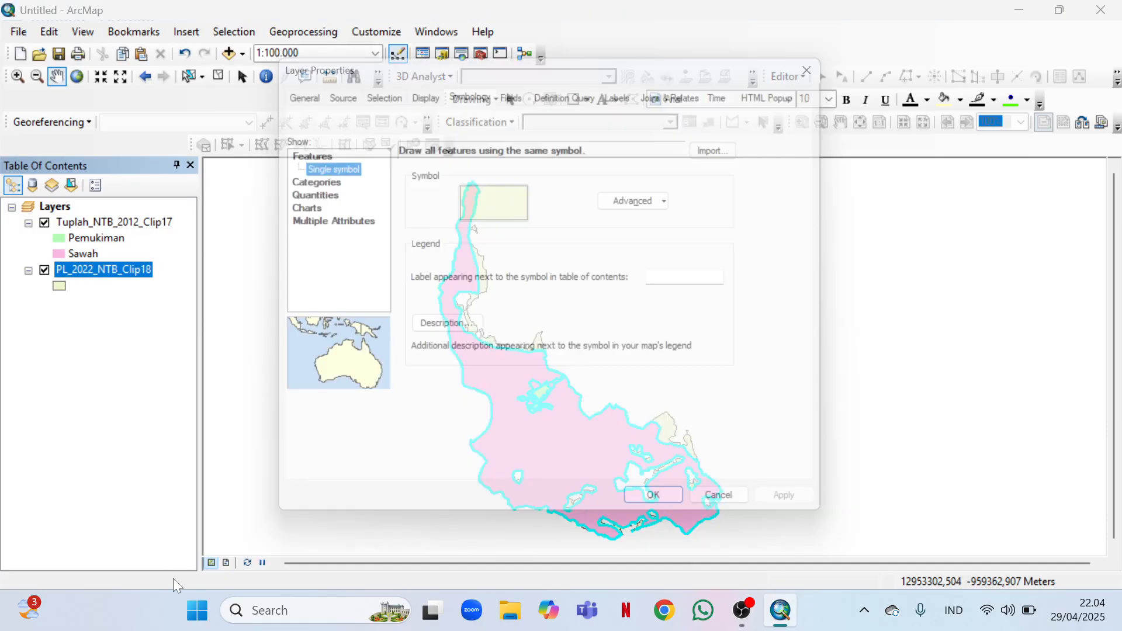
{"action": "left_click", "coordinate": [310, 186]}
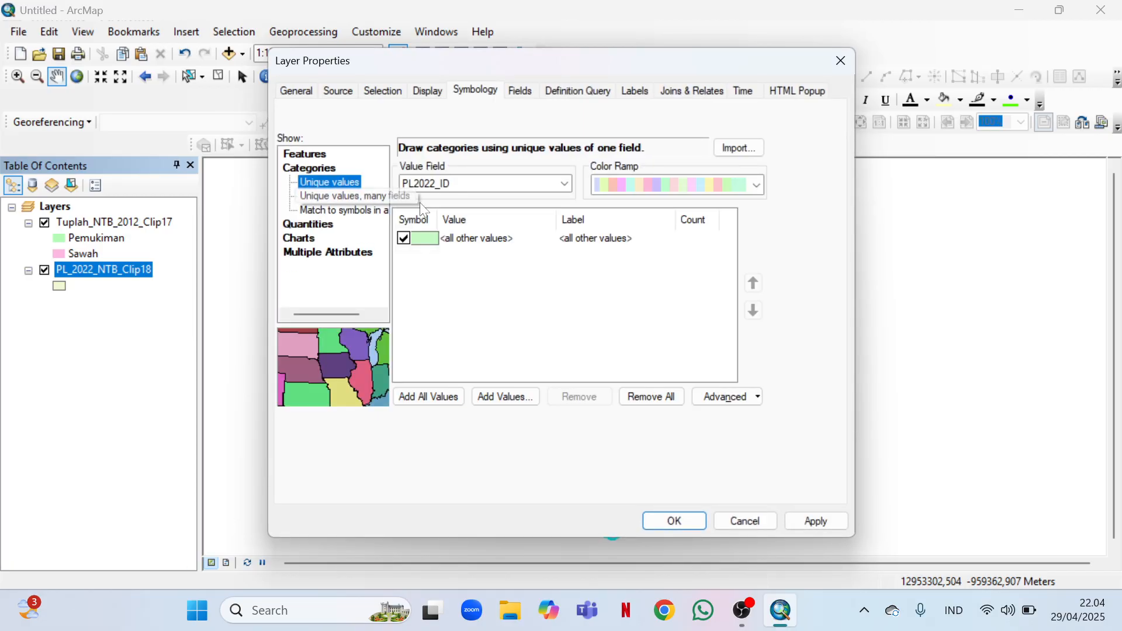
{"action": "left_click", "coordinate": [406, 240]}
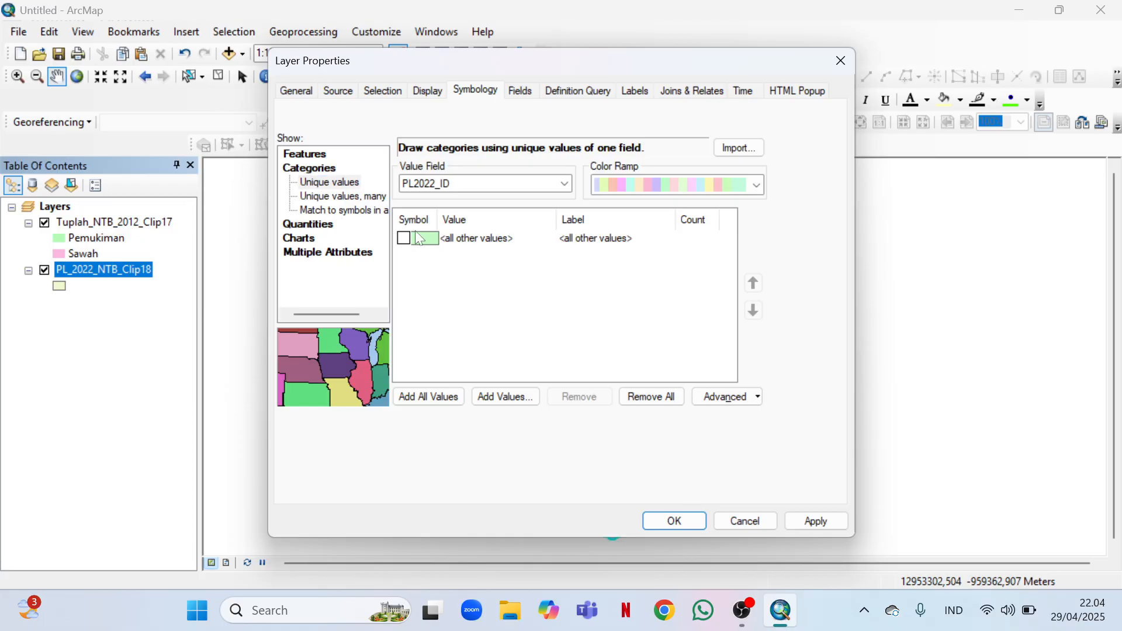
{"action": "left_click", "coordinate": [567, 184]}
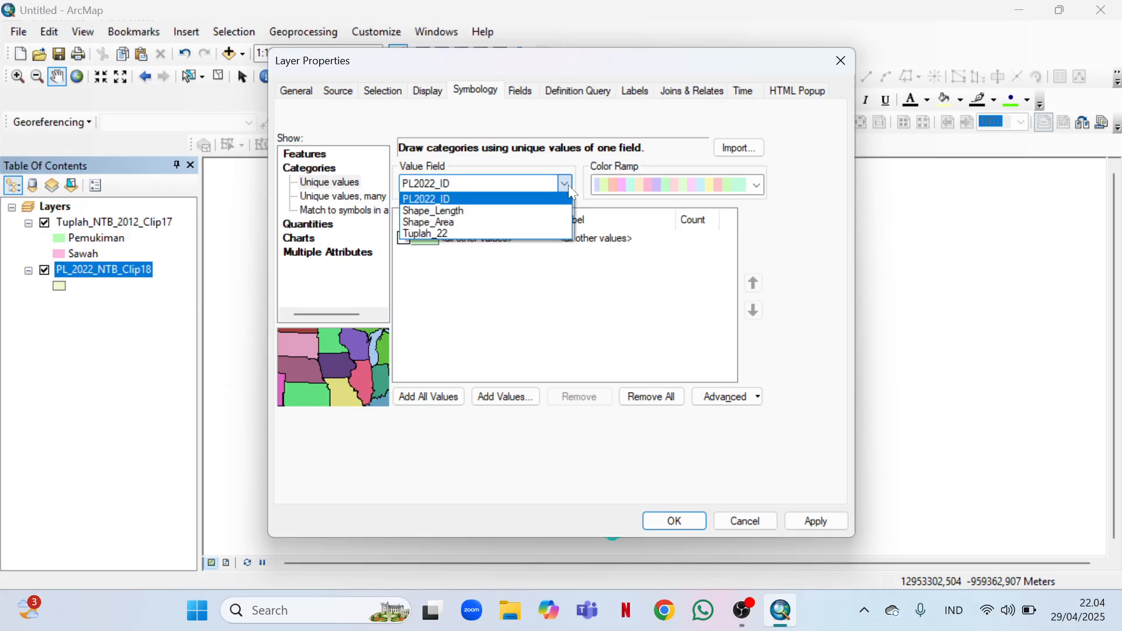
{"action": "left_click", "coordinate": [471, 234]}
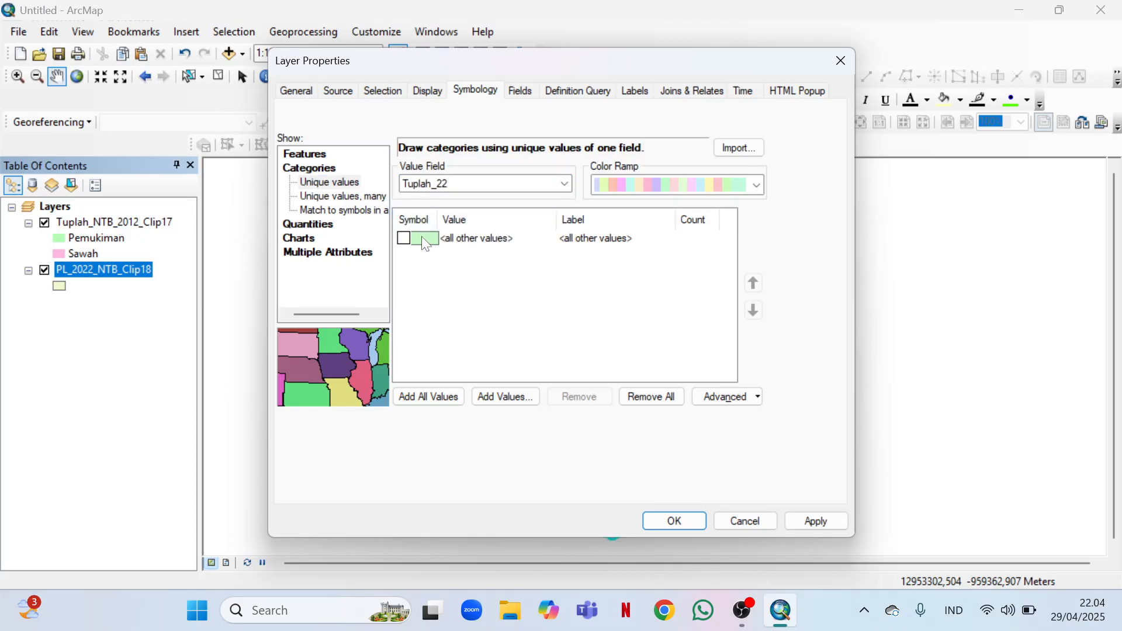
Import the complete symbology definition from Tuplah_NTB_2012_Clip17, matching its Tuplah_12 value field to Tuplah_22.
{"action": "left_click", "coordinate": [752, 146]}
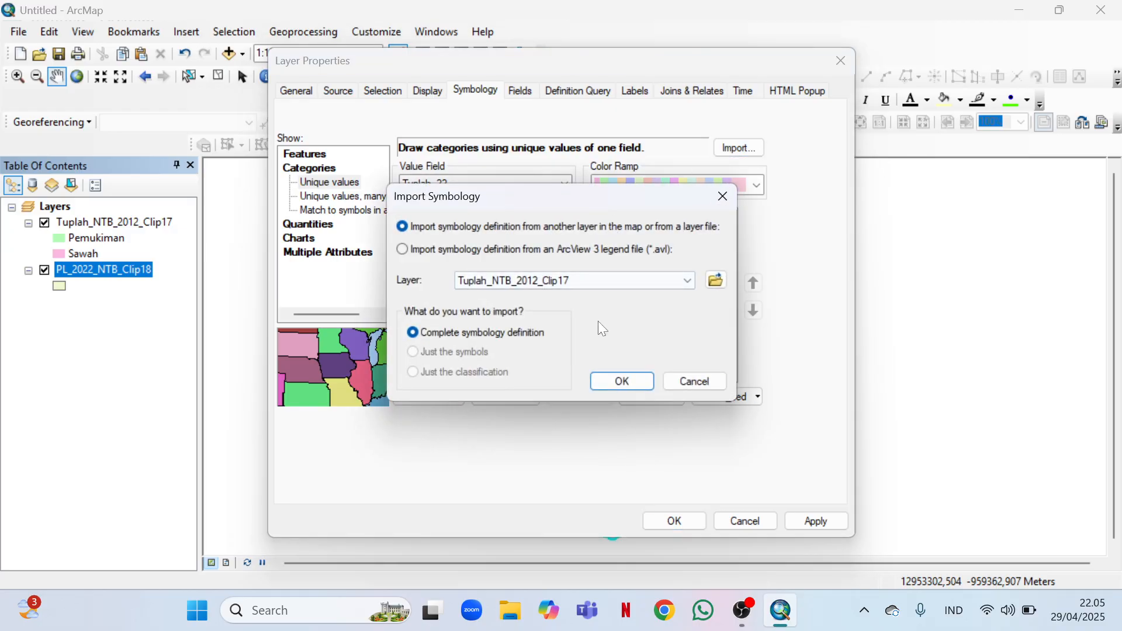
{"action": "left_click", "coordinate": [624, 378]}
{"action": "left_click", "coordinate": [667, 252]}
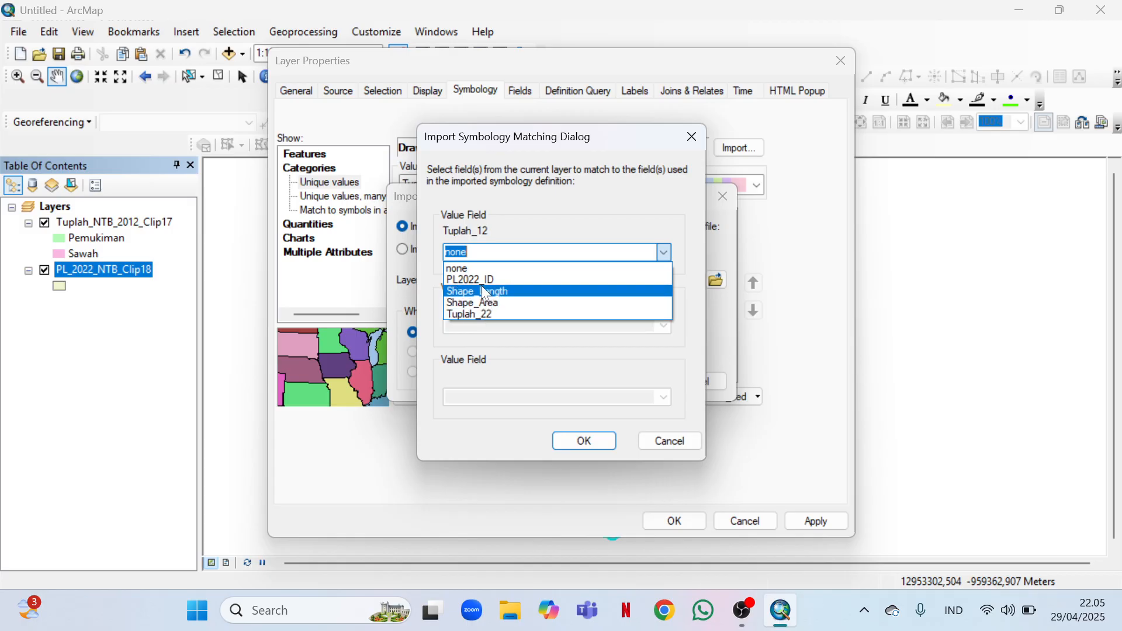
{"action": "left_click", "coordinate": [487, 315]}
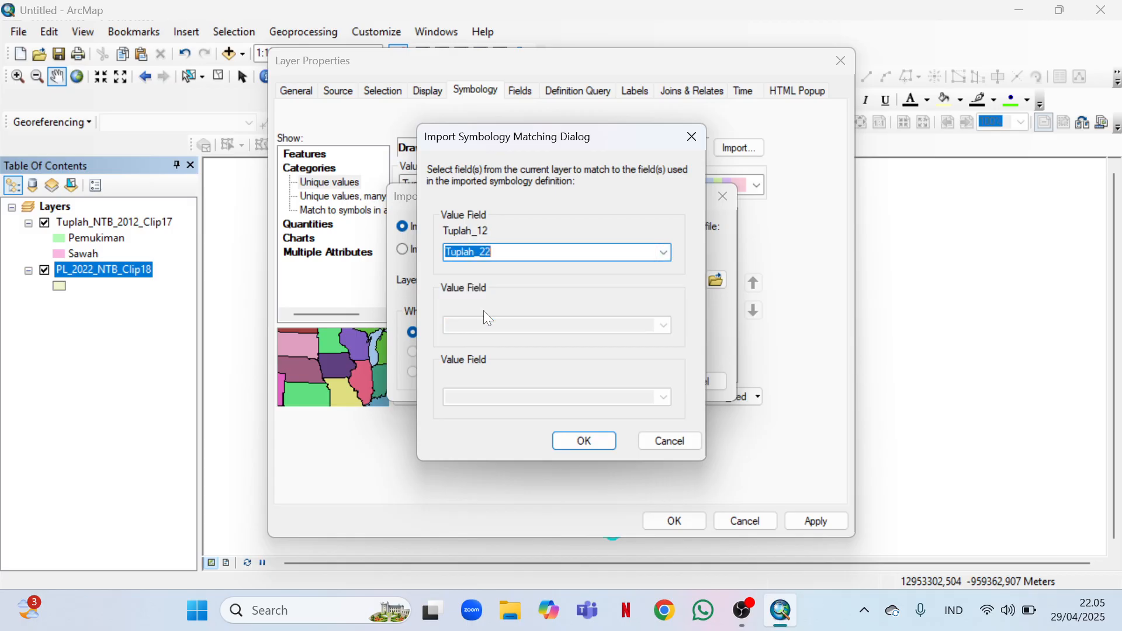
{"action": "left_click", "coordinate": [585, 442]}
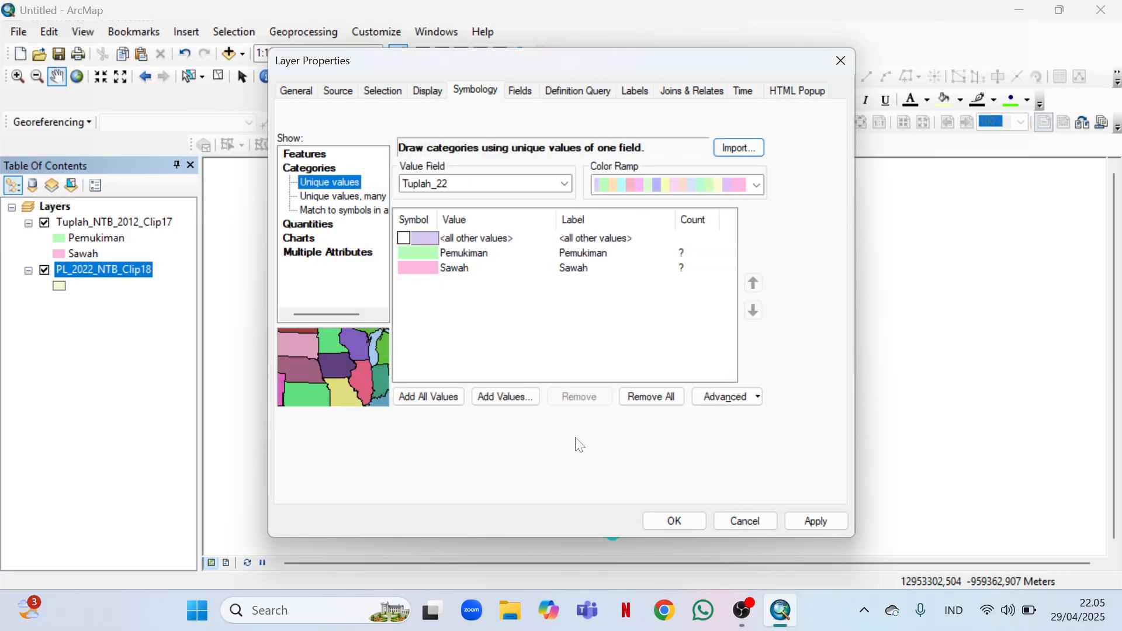
Add all Tuplah_22 values to the symbology list and set the outline color of all symbols to No Color.
{"action": "left_click", "coordinate": [437, 398]}
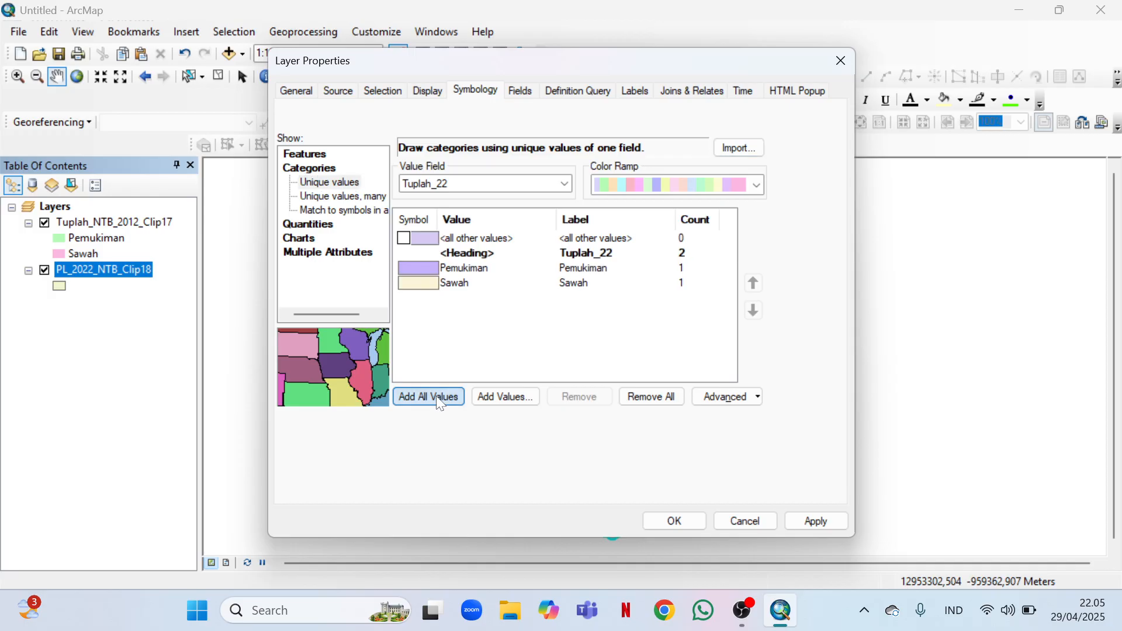
{"action": "right_click", "coordinate": [414, 214]}
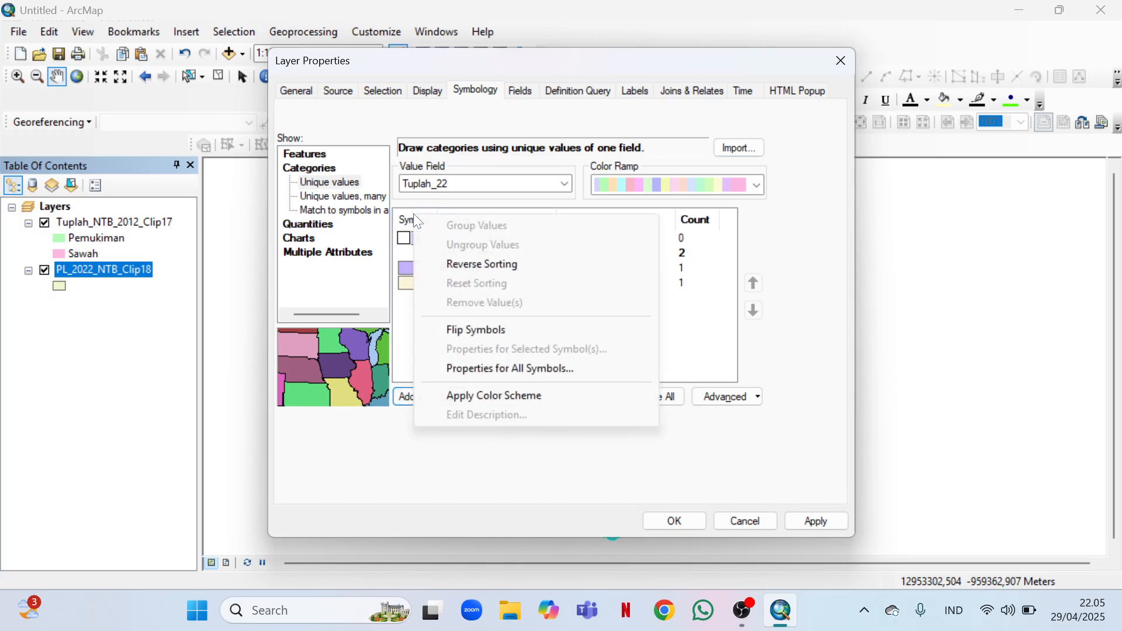
{"action": "left_click", "coordinate": [484, 370]}
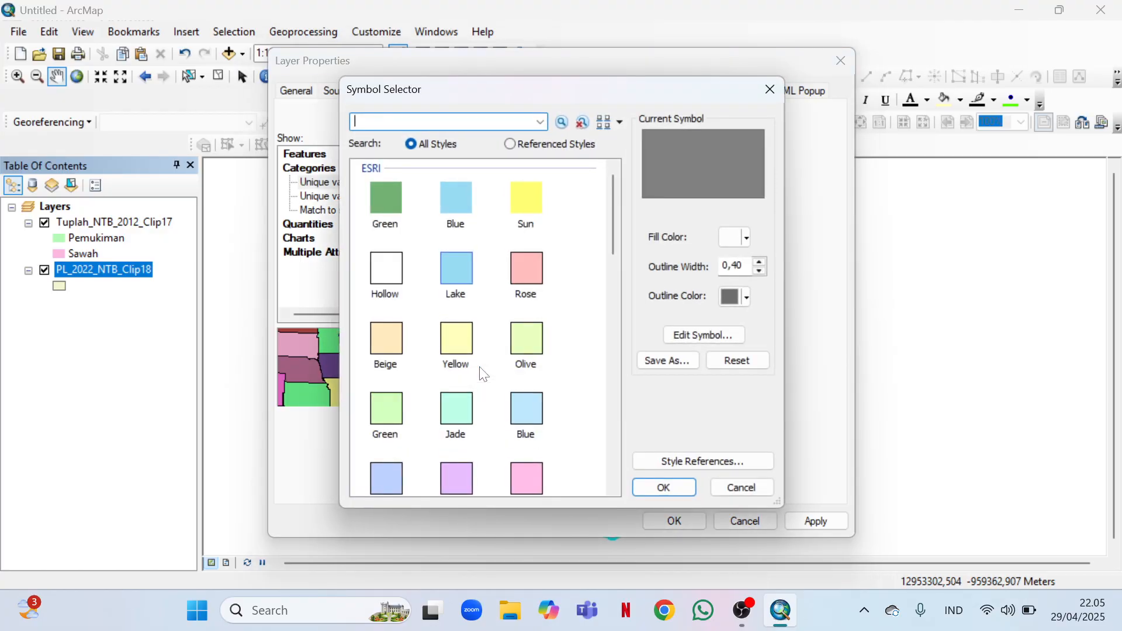
{"action": "left_click", "coordinate": [748, 298]}
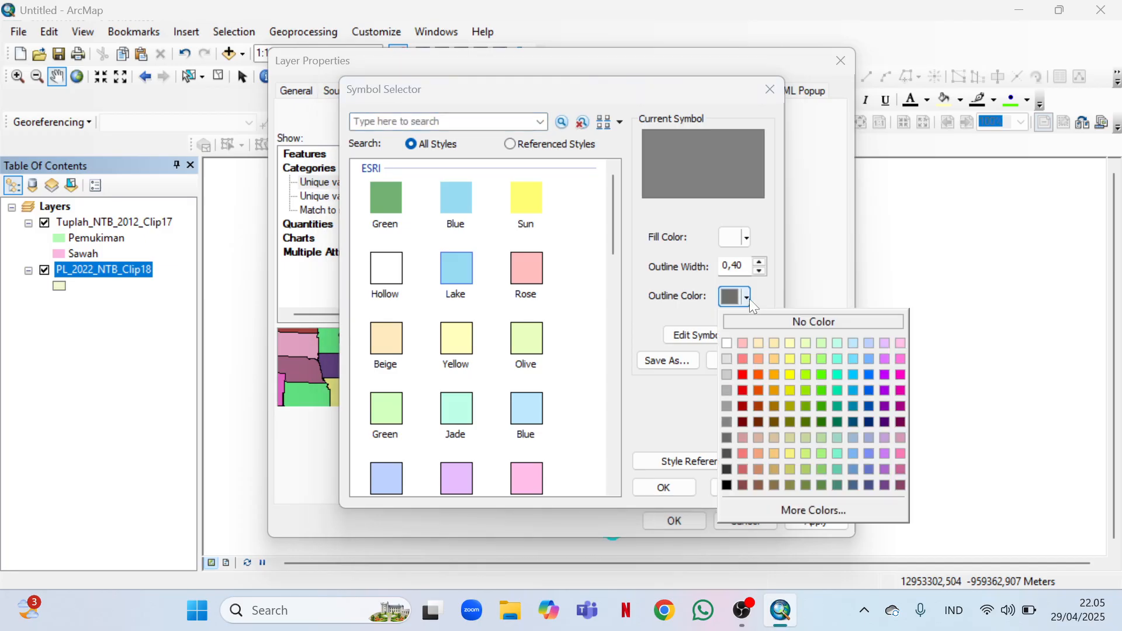
{"action": "left_click", "coordinate": [789, 327]}
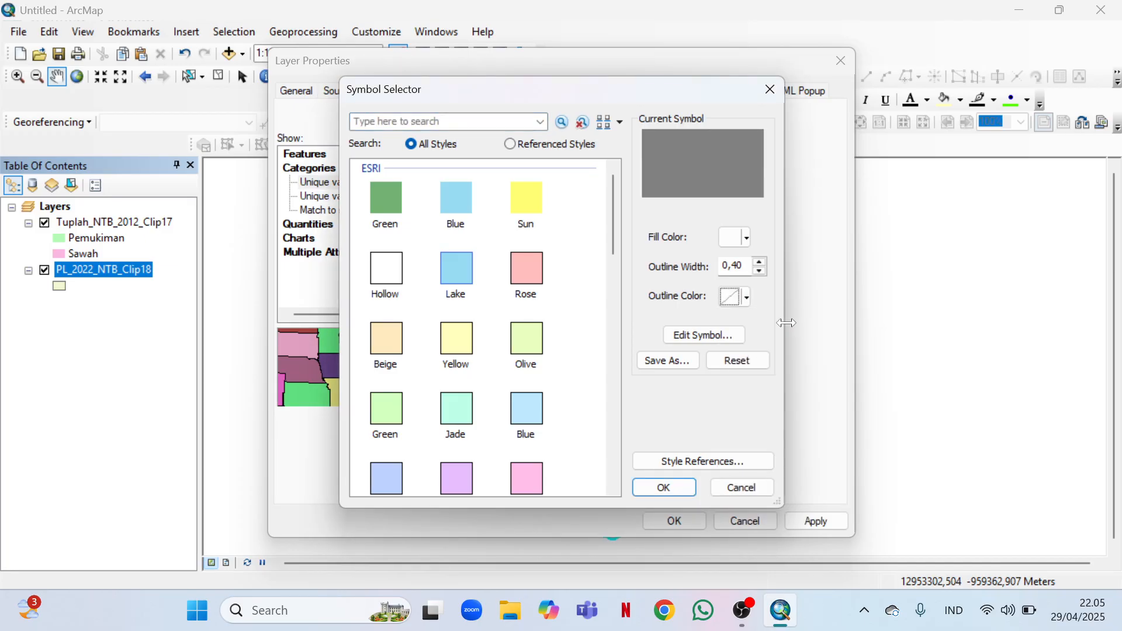
{"action": "left_click", "coordinate": [677, 486]}
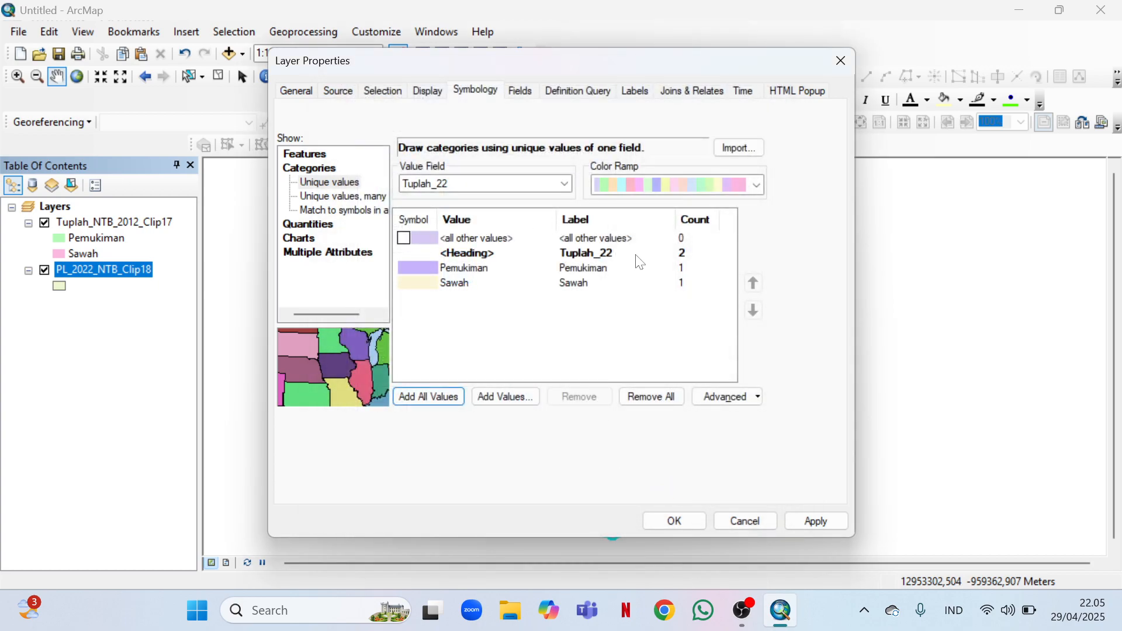
Clear the Tuplah_22 heading's label and apply the symbology to PL_2022_NTB_Clip18.
{"action": "left_click", "coordinate": [575, 252]}
{"action": "left_click", "coordinate": [575, 251]}
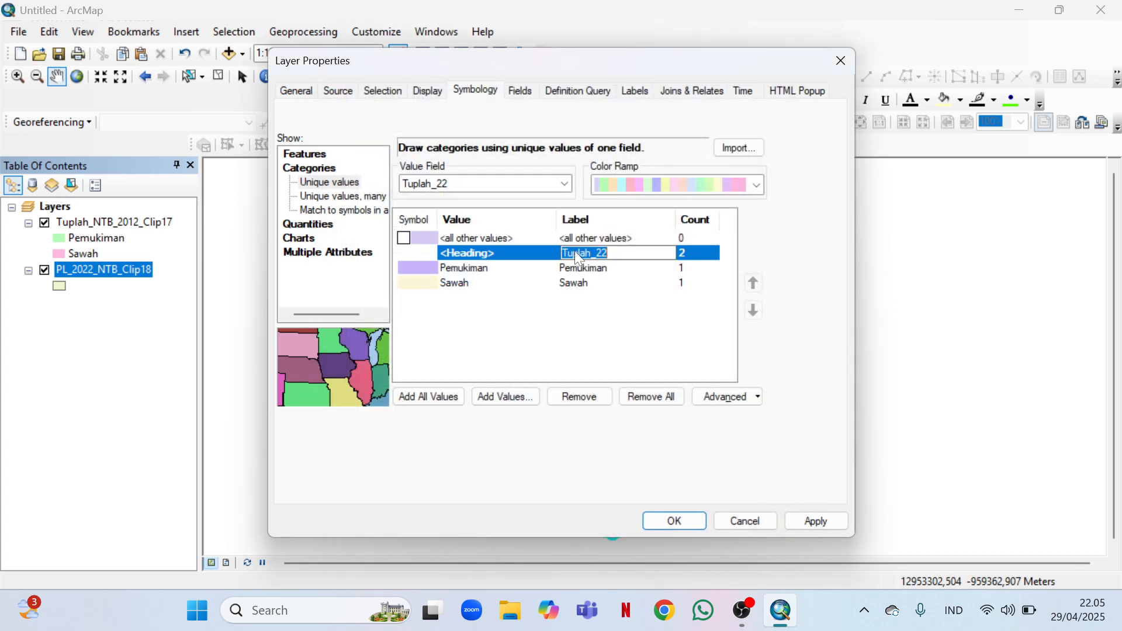
{"action": "key", "text": "BackSpace"}
{"action": "left_click", "coordinate": [492, 402]}
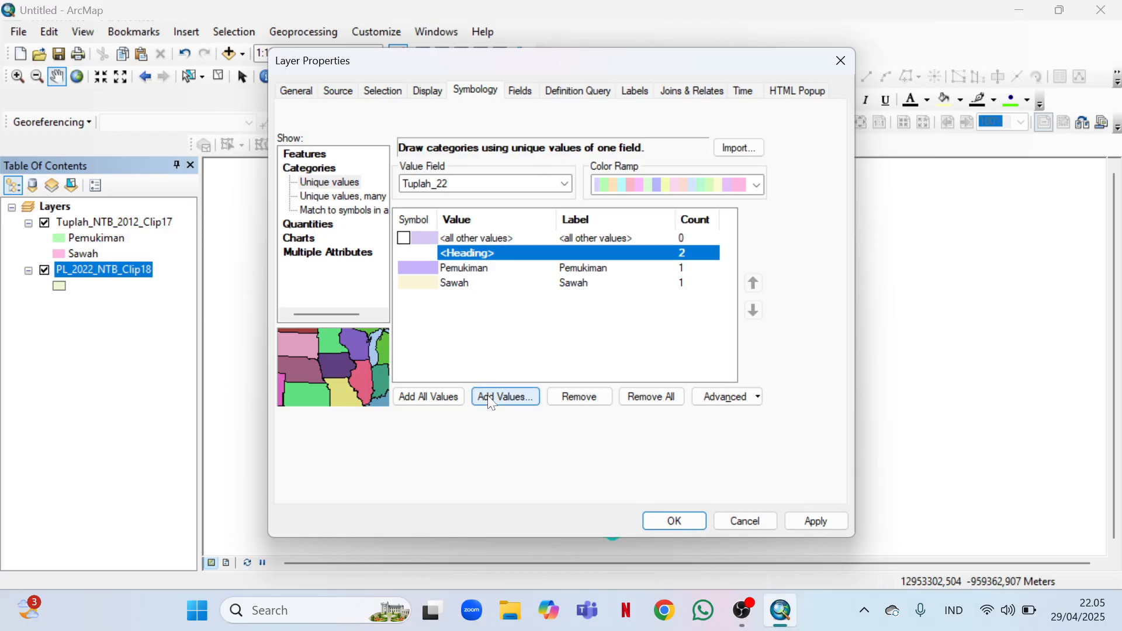
{"action": "left_click", "coordinate": [492, 402]}
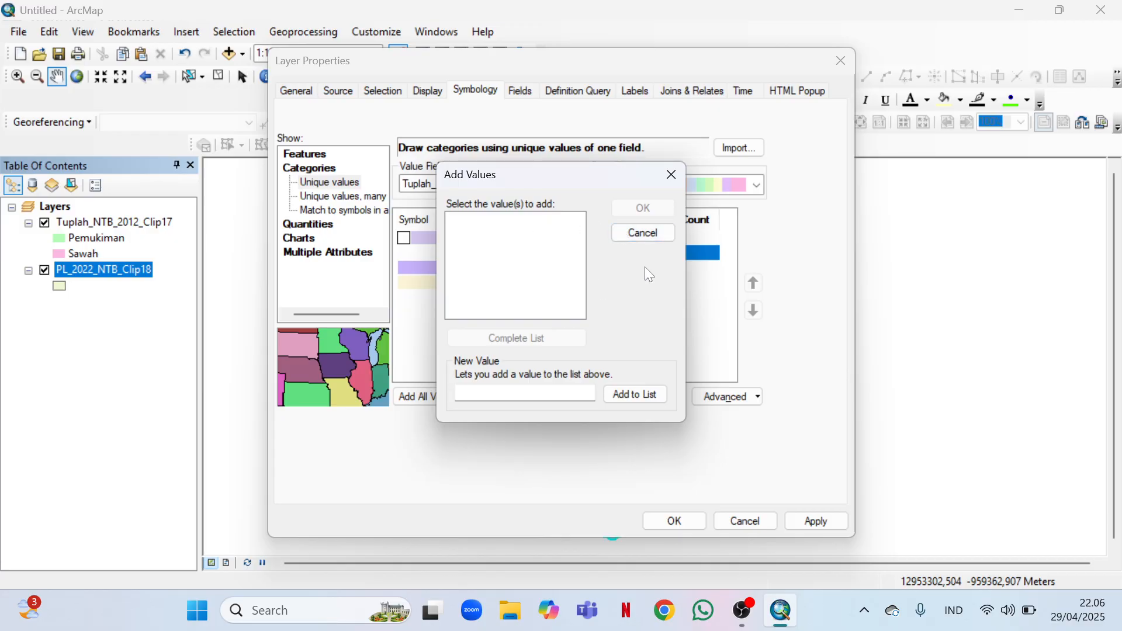
{"action": "left_click", "coordinate": [669, 175]}
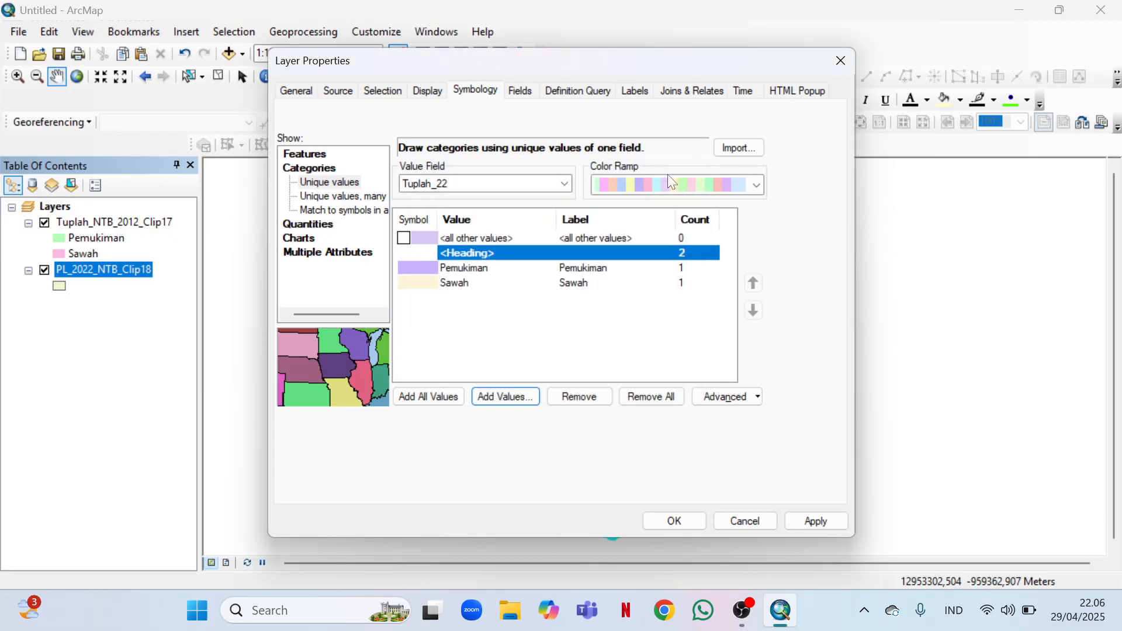
{"action": "left_click", "coordinate": [819, 521]}
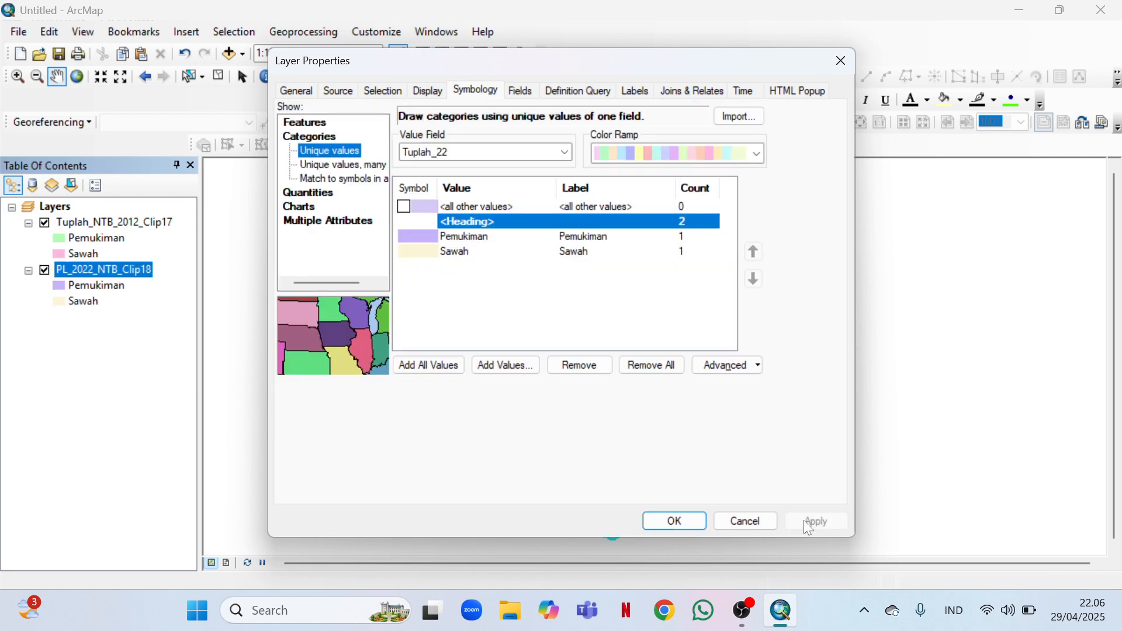
{"action": "left_click", "coordinate": [678, 526]}
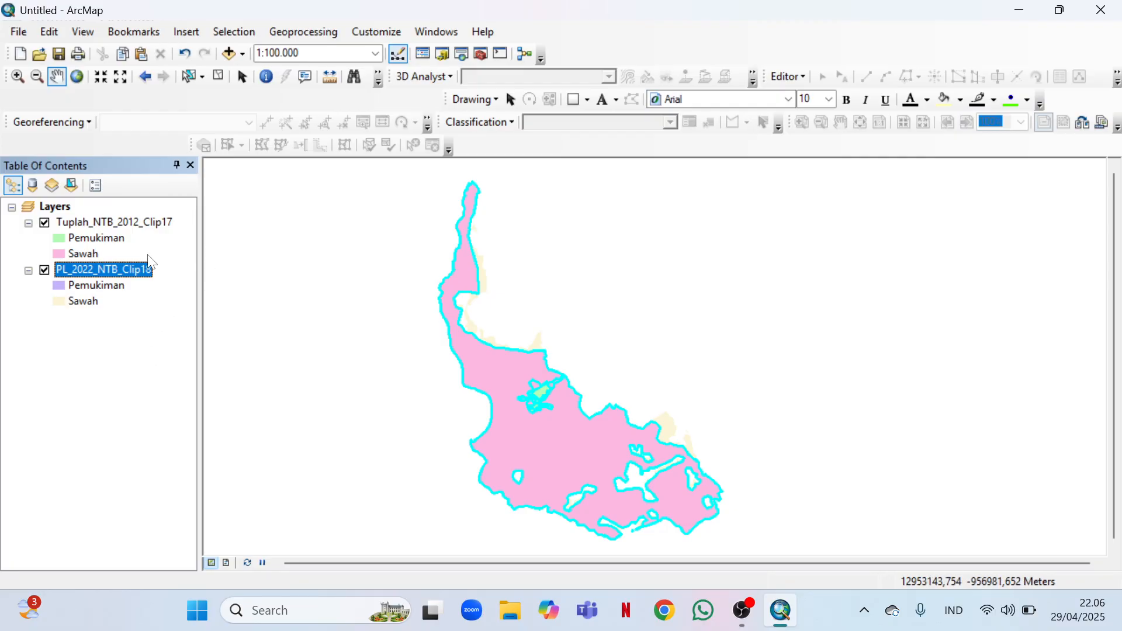
Toggle the visibility of Tuplah_NTB_2012_Clip17 to compare the 2012 and 2022 land cover on the map.
{"action": "left_click", "coordinate": [45, 224]}
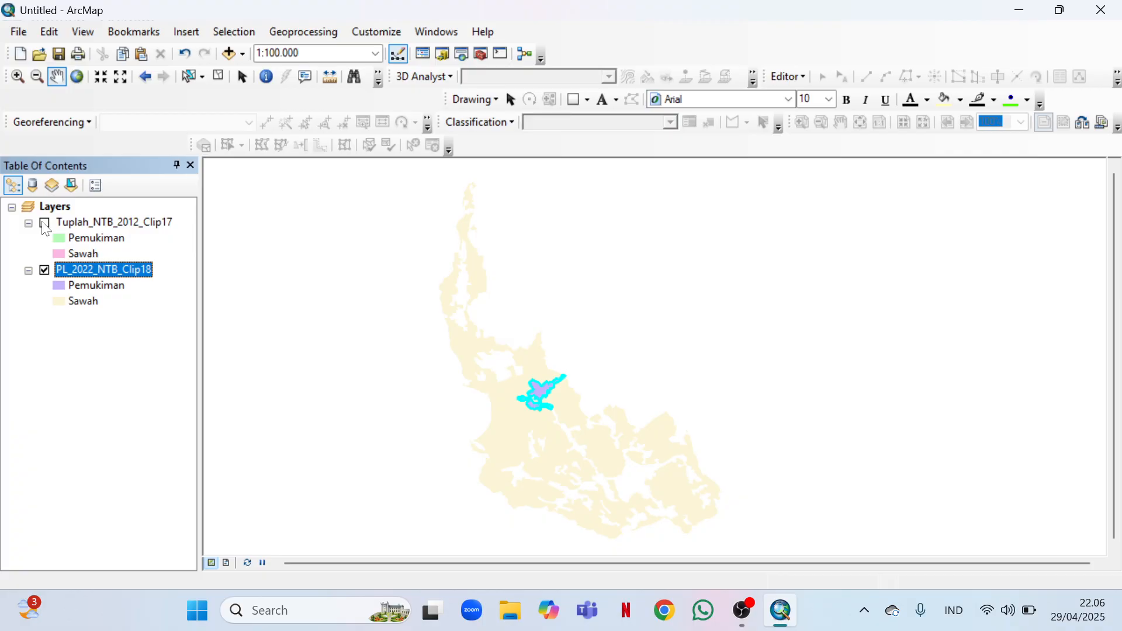
{"action": "left_click", "coordinate": [45, 225]}
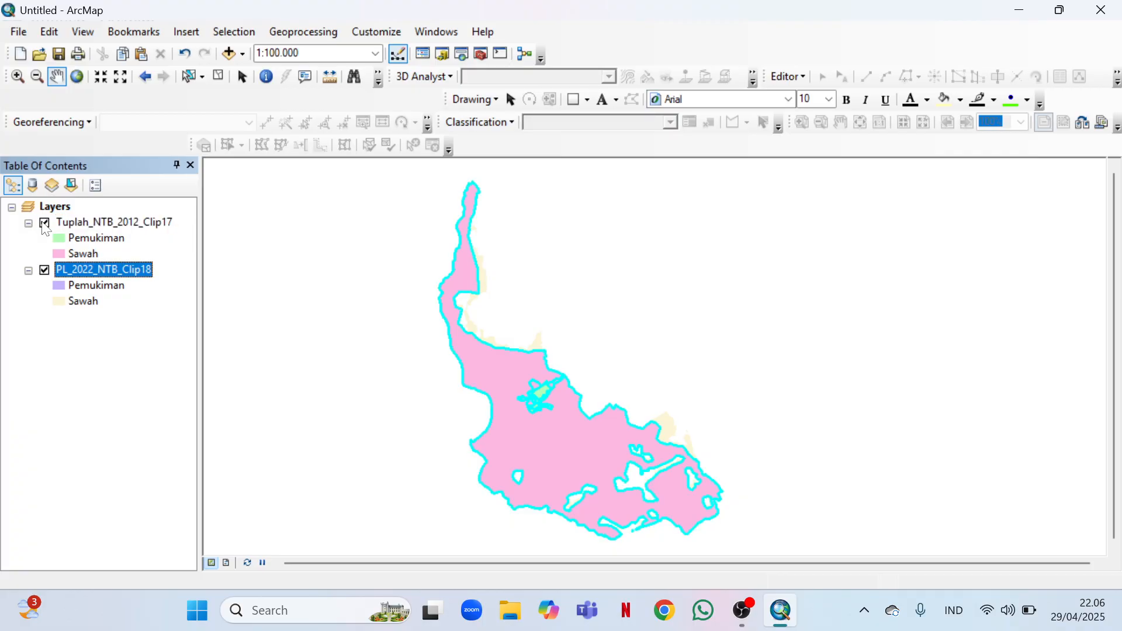
{"action": "left_click", "coordinate": [45, 225]}
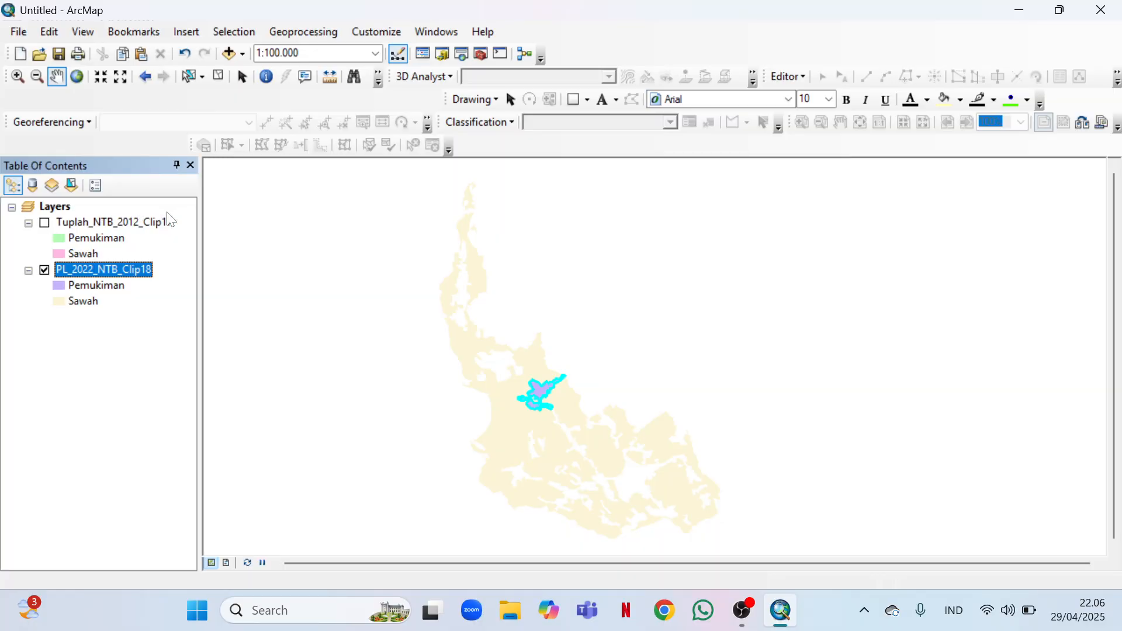
{"action": "left_click", "coordinate": [46, 225]}
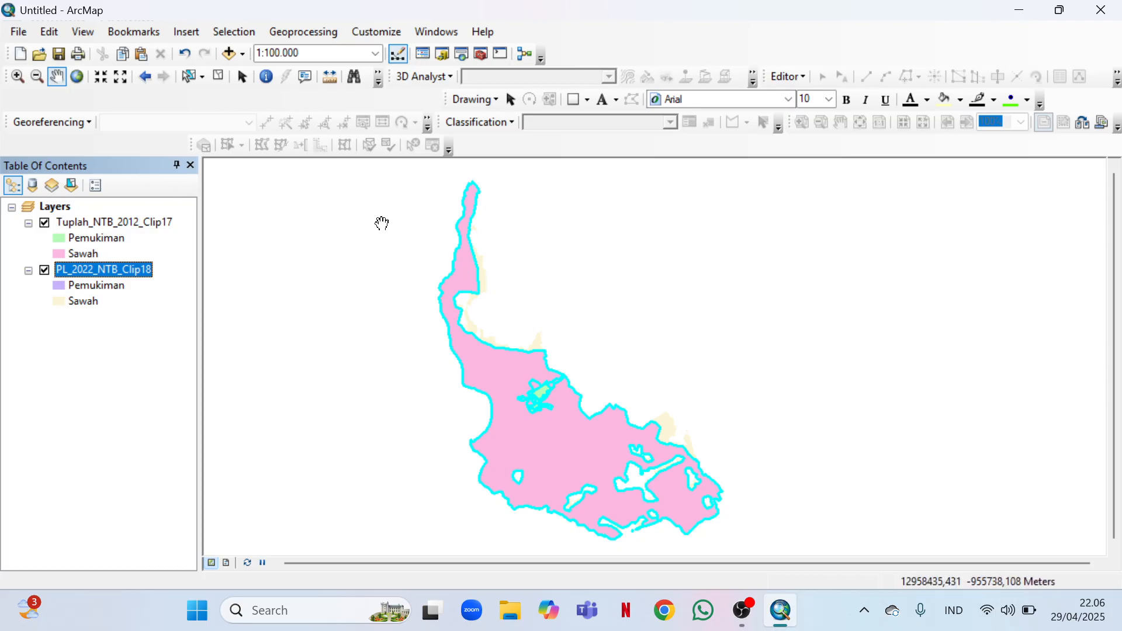
Intersect Tuplah_NTB_2012_Clip17 with PL_2022_NTB_Clip18, joining all attributes.
{"action": "left_click", "coordinate": [304, 35]}
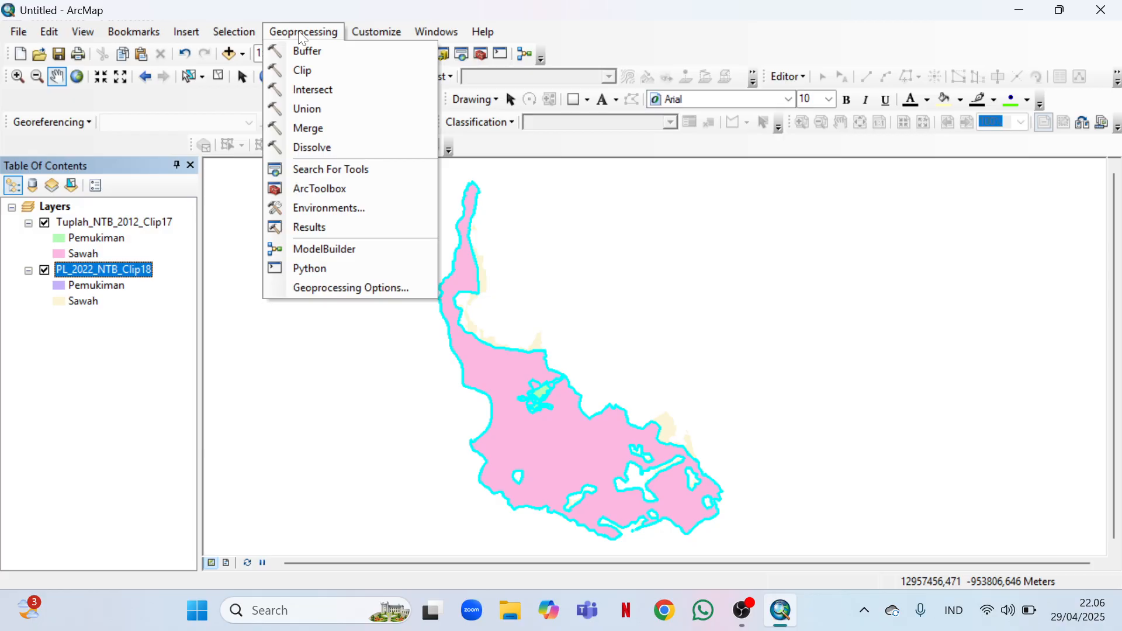
{"action": "left_click", "coordinate": [321, 90]}
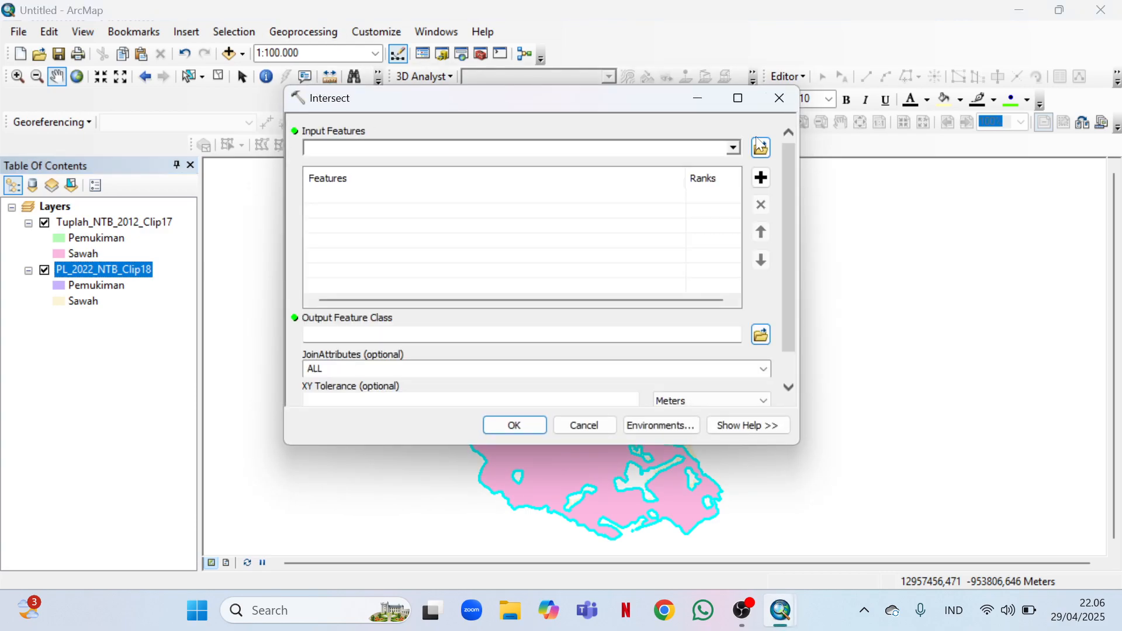
{"action": "left_click", "coordinate": [735, 148]}
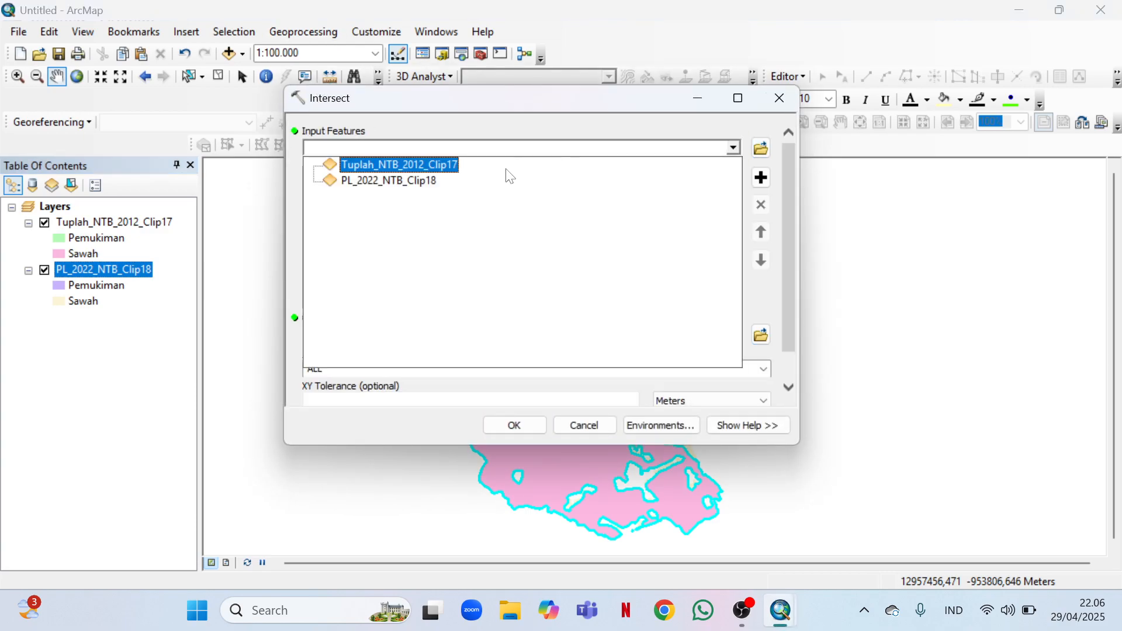
{"action": "left_click", "coordinate": [384, 169]}
{"action": "left_click", "coordinate": [733, 150]}
{"action": "left_click", "coordinate": [378, 185]}
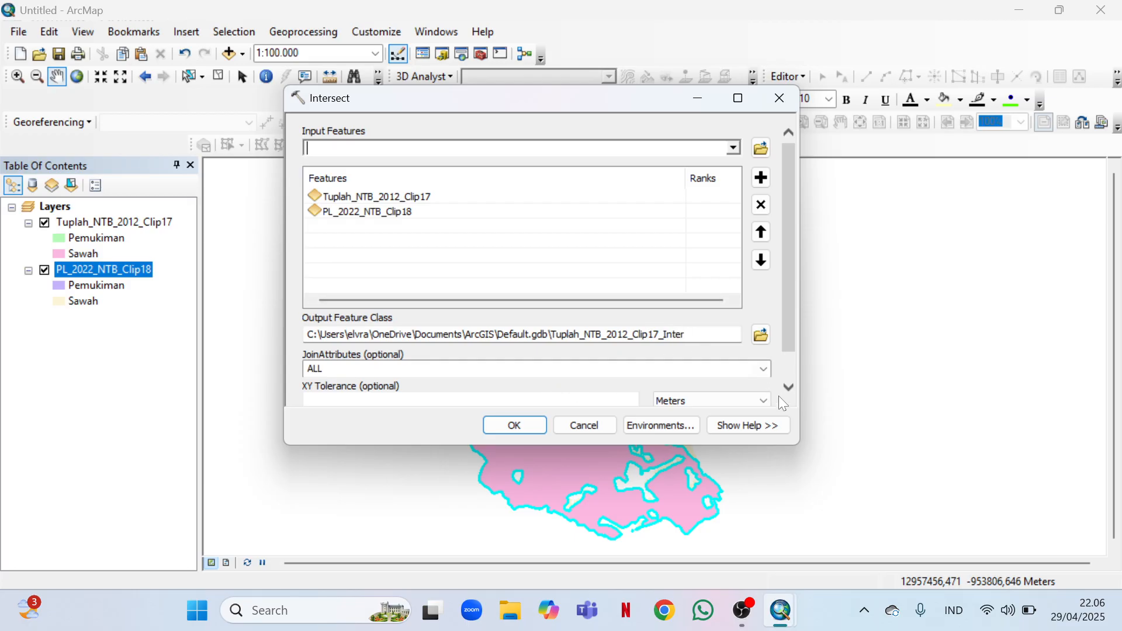
{"action": "left_click", "coordinate": [524, 430]}
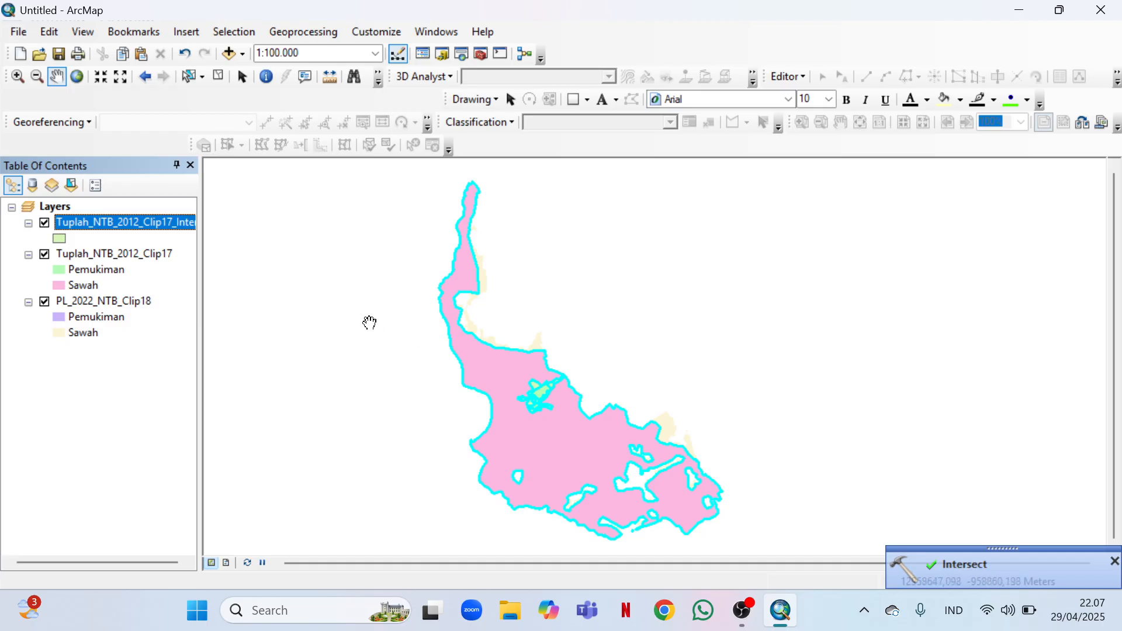
Hide the PL2022_ID, FID_PL_2022_NTB_Clip18 and FID_Tuplah_NTB_2012_Clip17 fields in the intersect layer's attribute table.
{"action": "right_click", "coordinate": [83, 220]}
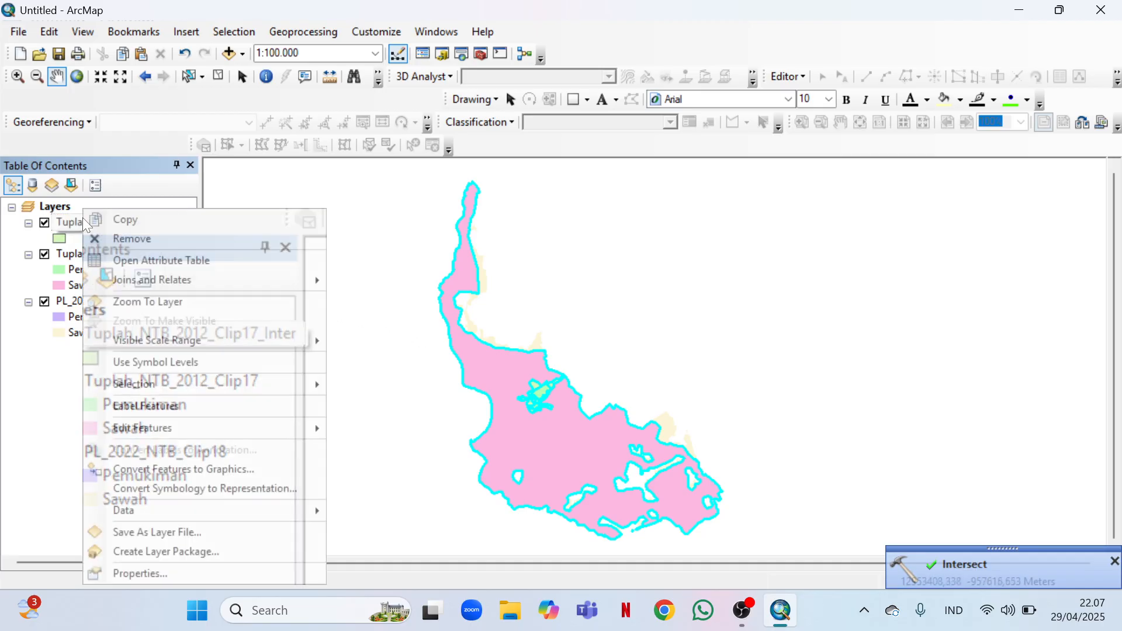
{"action": "left_click", "coordinate": [149, 258]}
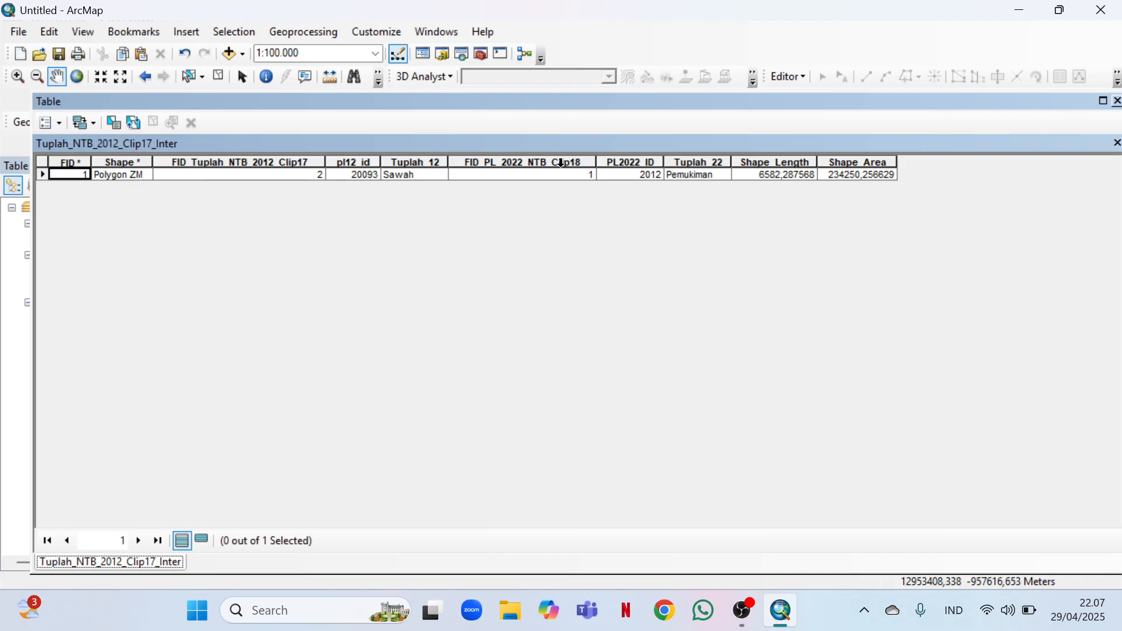
{"action": "right_click", "coordinate": [630, 163]}
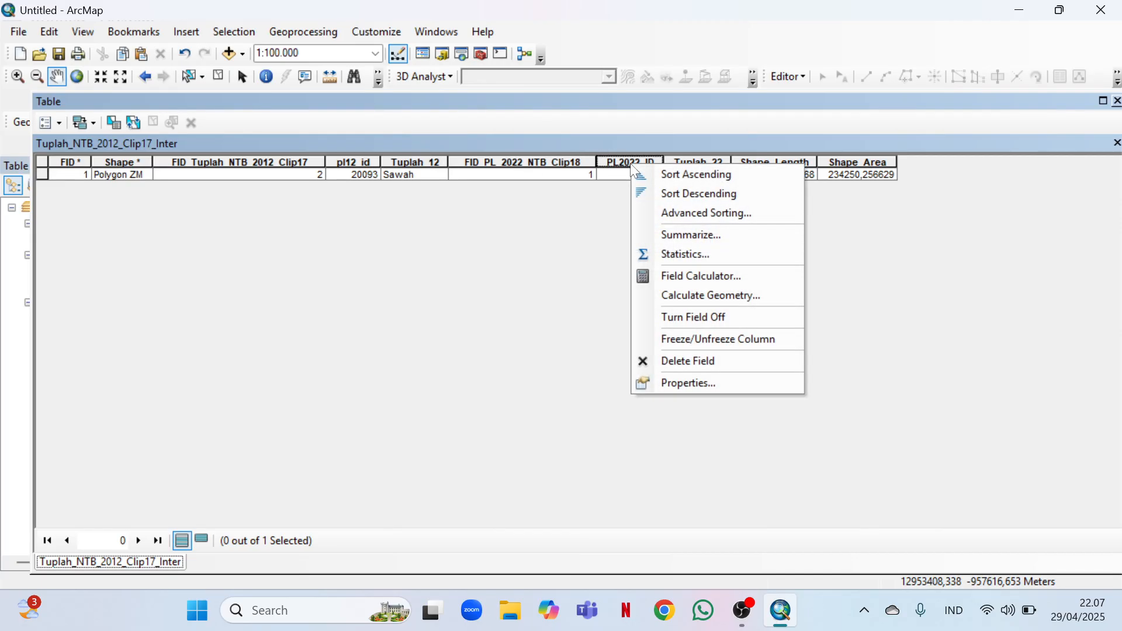
{"action": "left_click", "coordinate": [693, 322]}
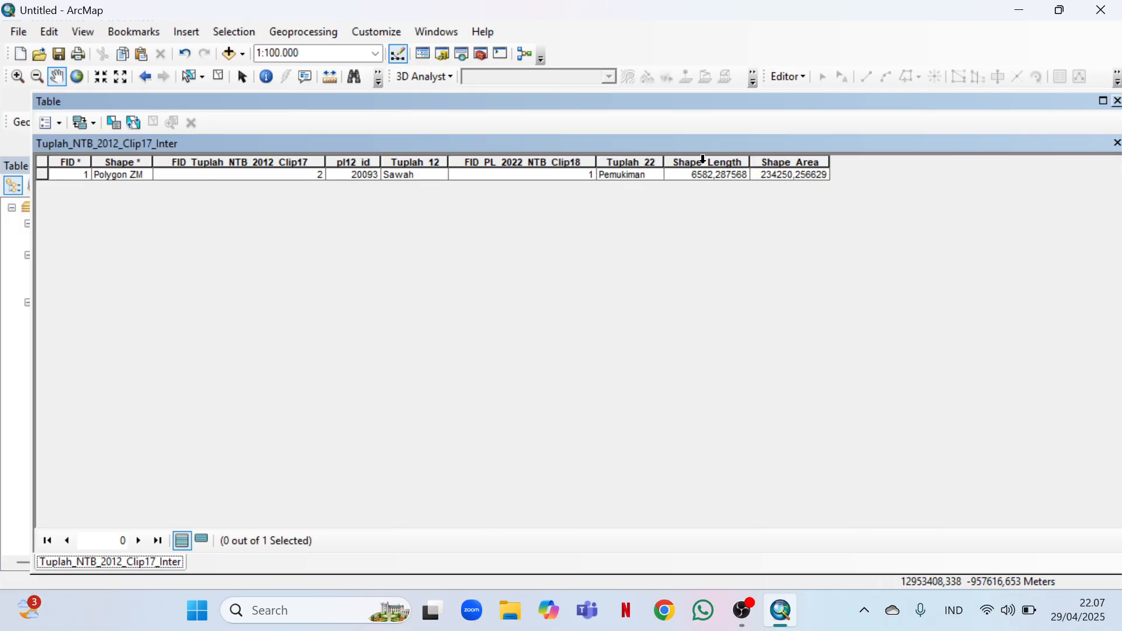
{"action": "right_click", "coordinate": [534, 161]}
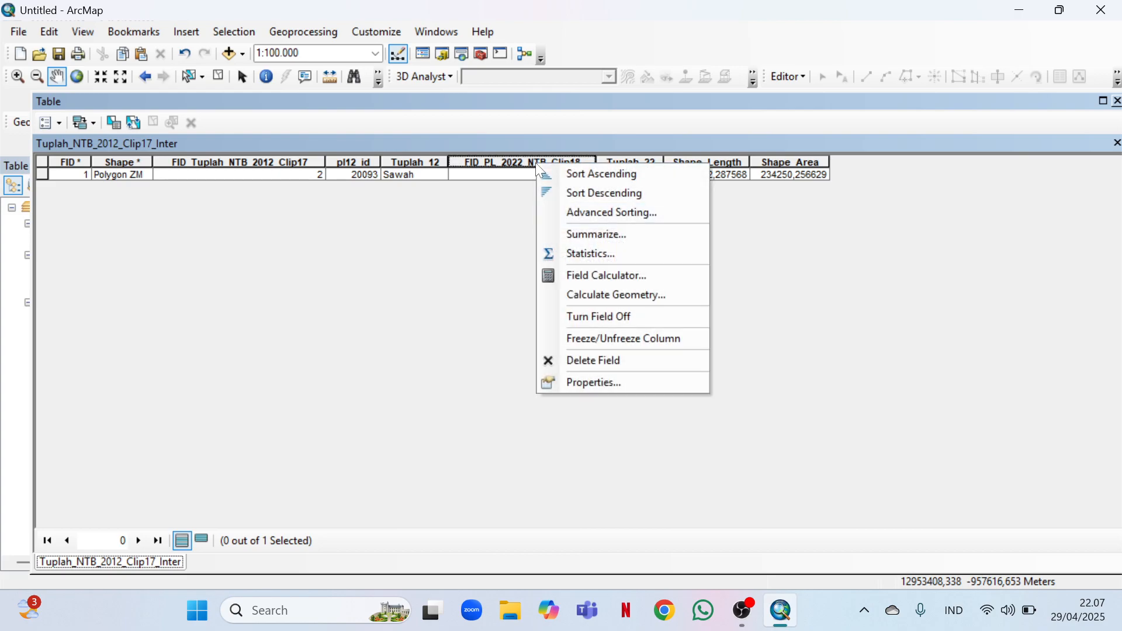
{"action": "left_click", "coordinate": [601, 316]}
{"action": "right_click", "coordinate": [260, 157]}
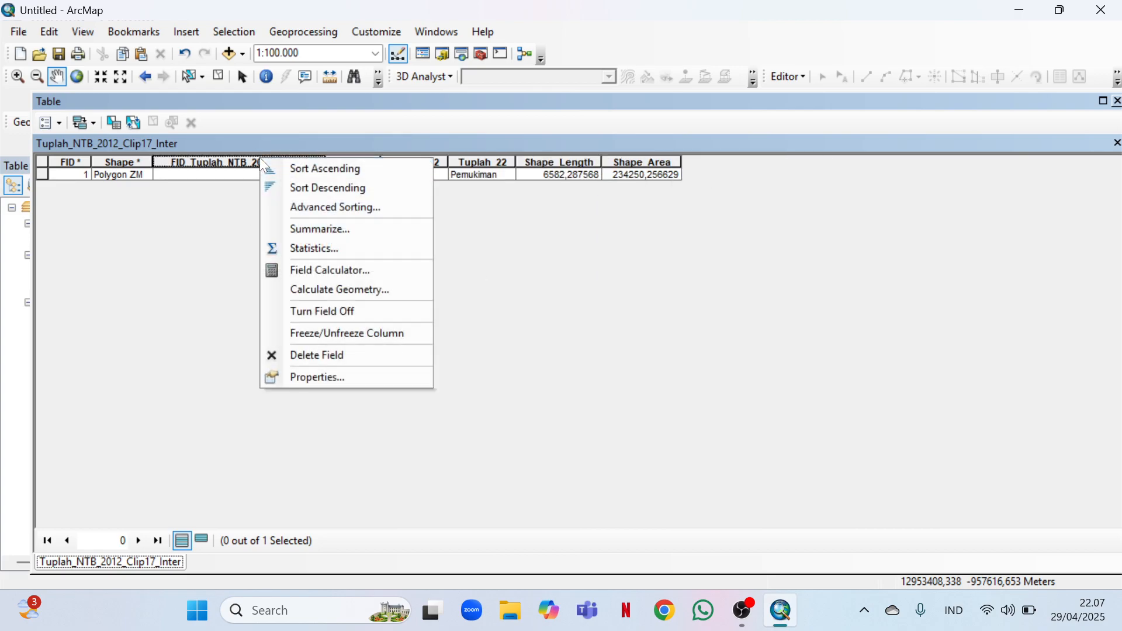
{"action": "left_click", "coordinate": [336, 306]}
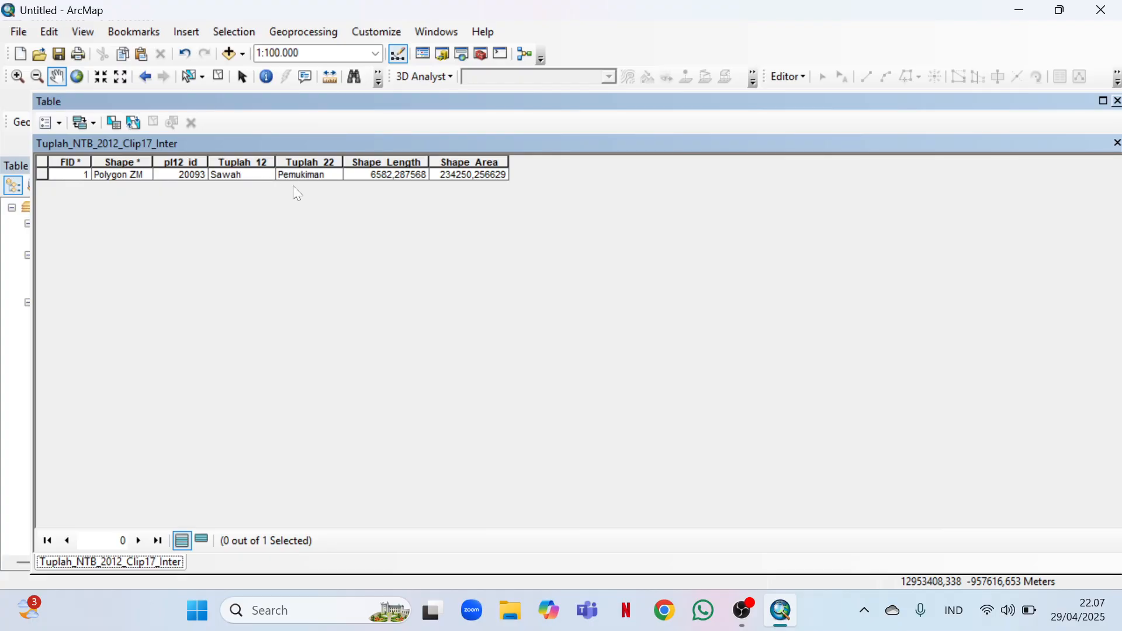
Hide the Shape_Length, pl12_id and Shape fields in the intersect layer's attribute table.
{"action": "left_click", "coordinate": [251, 162]}
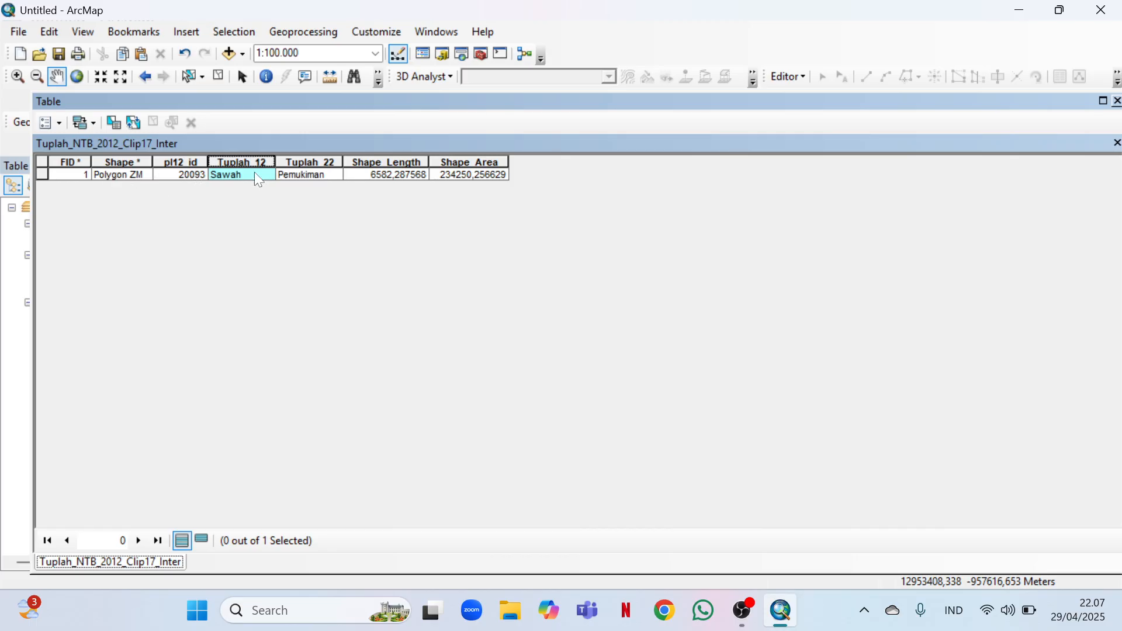
{"action": "right_click", "coordinate": [377, 163]}
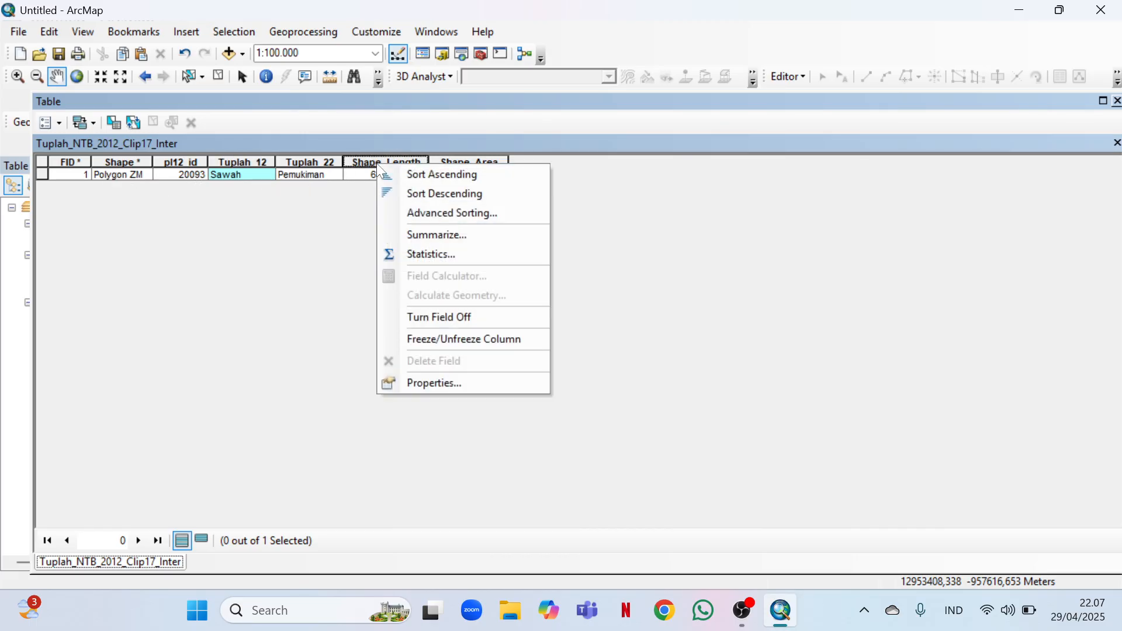
{"action": "left_click", "coordinate": [453, 318]}
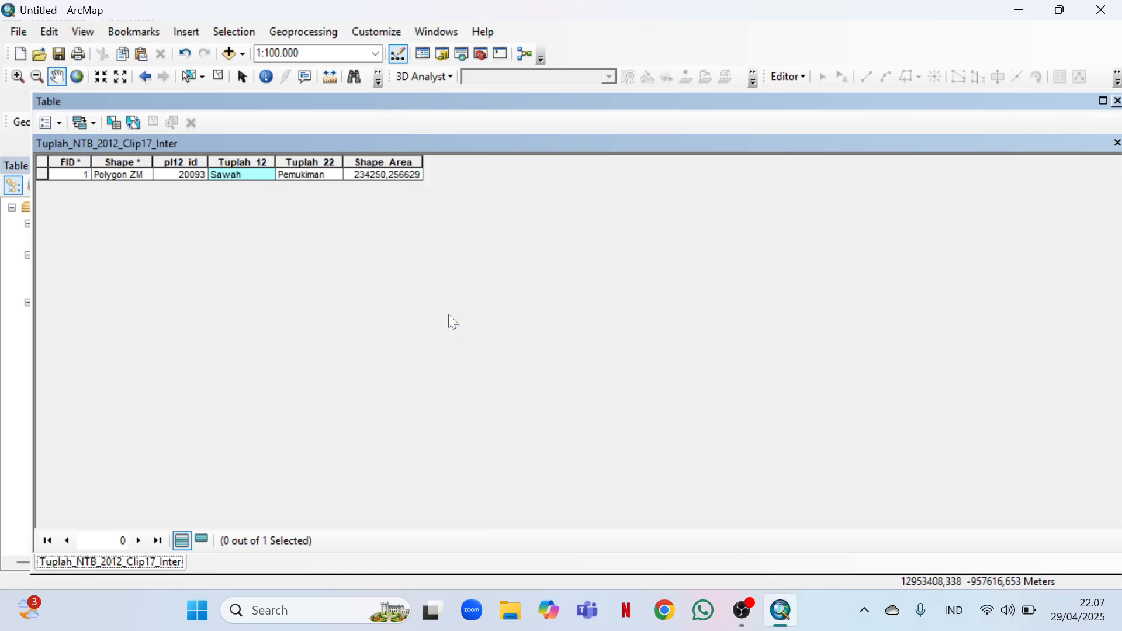
{"action": "right_click", "coordinate": [178, 162]}
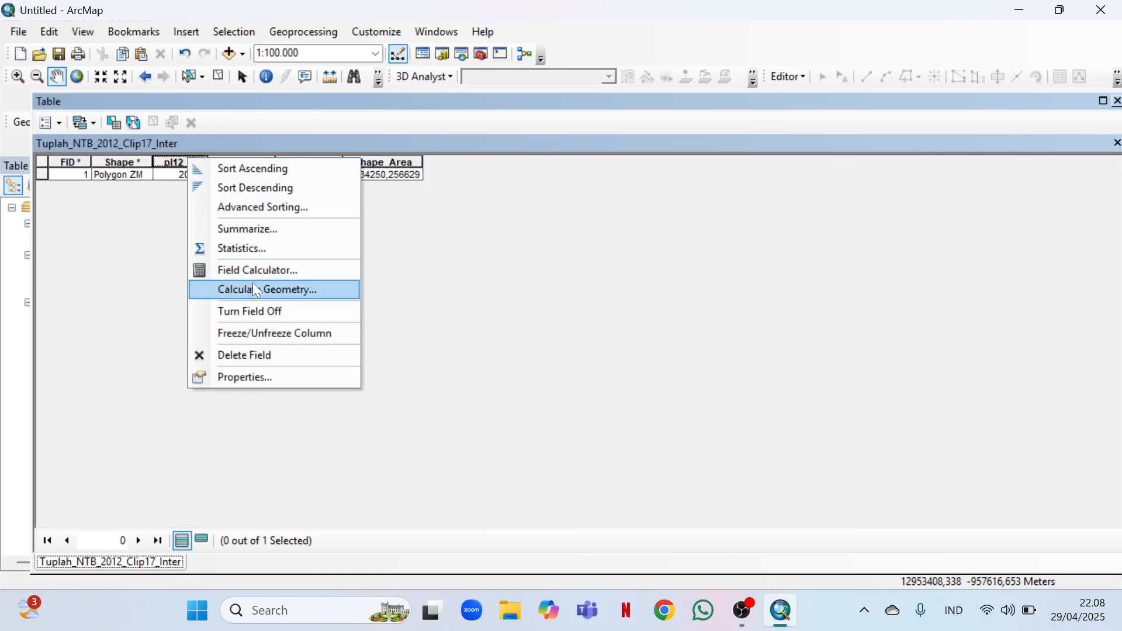
{"action": "left_click", "coordinate": [248, 316]}
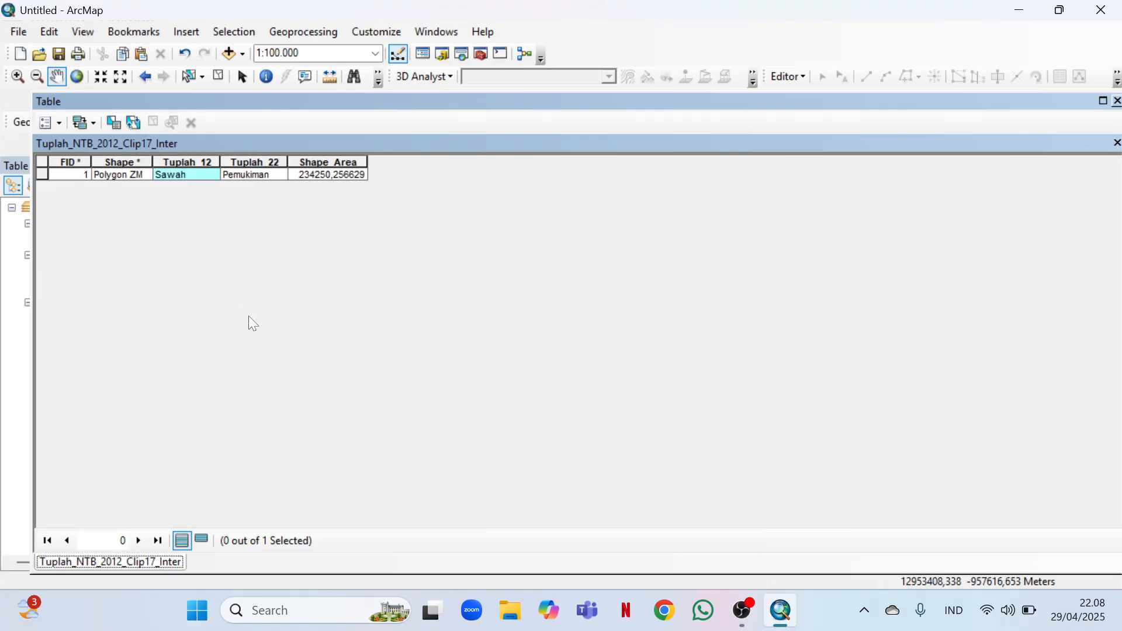
{"action": "right_click", "coordinate": [121, 158]}
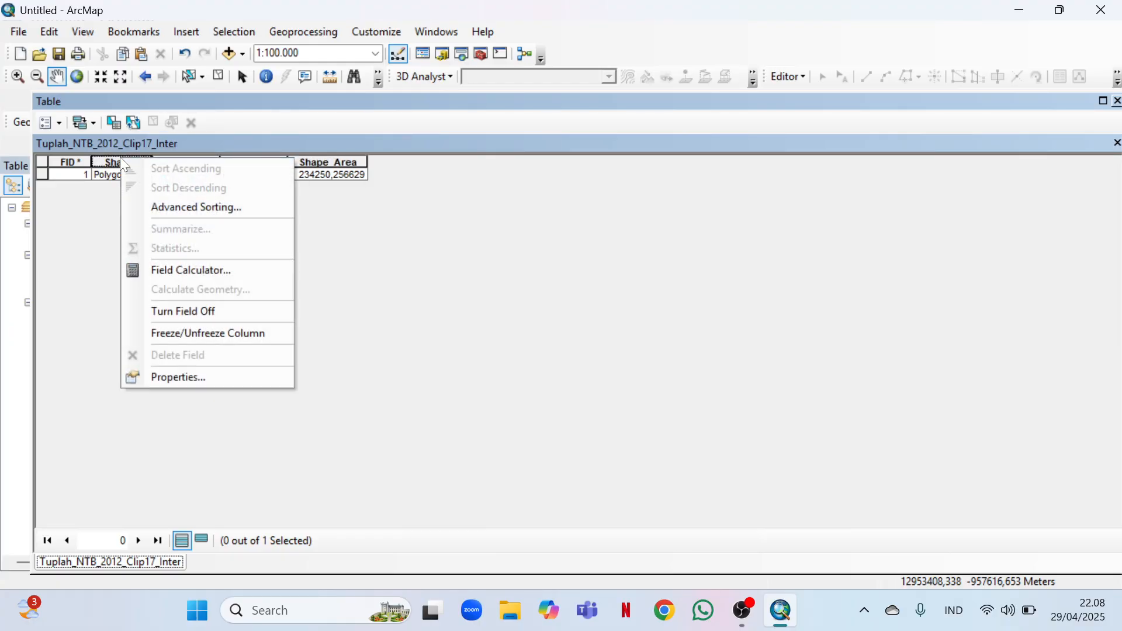
{"action": "left_click", "coordinate": [182, 311]}
{"action": "left_click", "coordinate": [73, 165]}
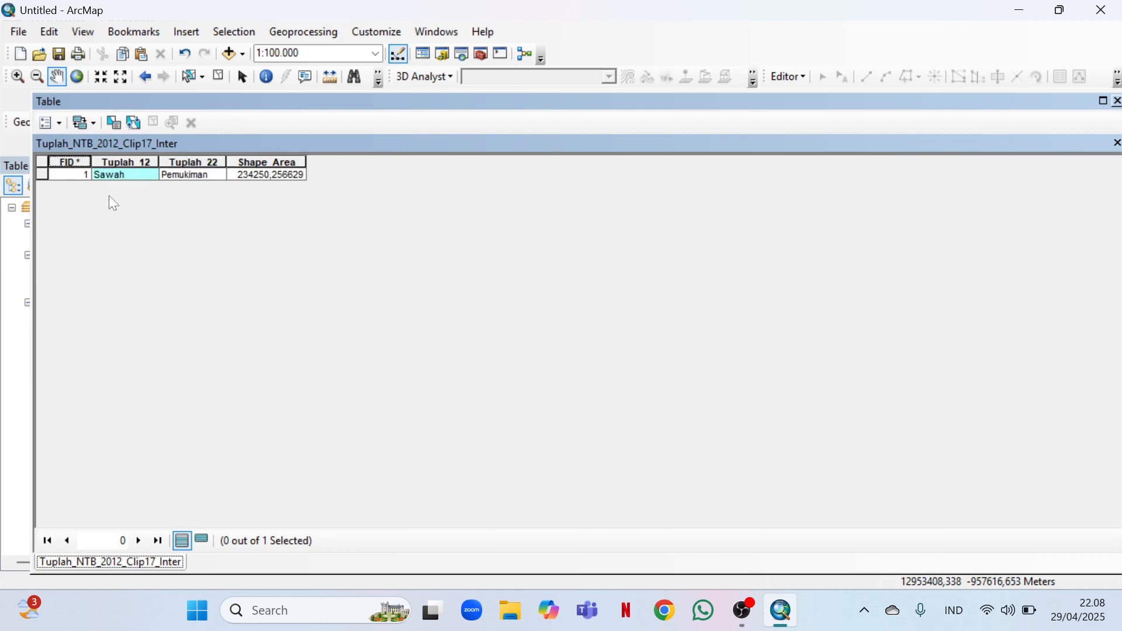
Hide the FID field in the intersect layer's attribute table, select all records and copy them.
{"action": "right_click", "coordinate": [87, 161]}
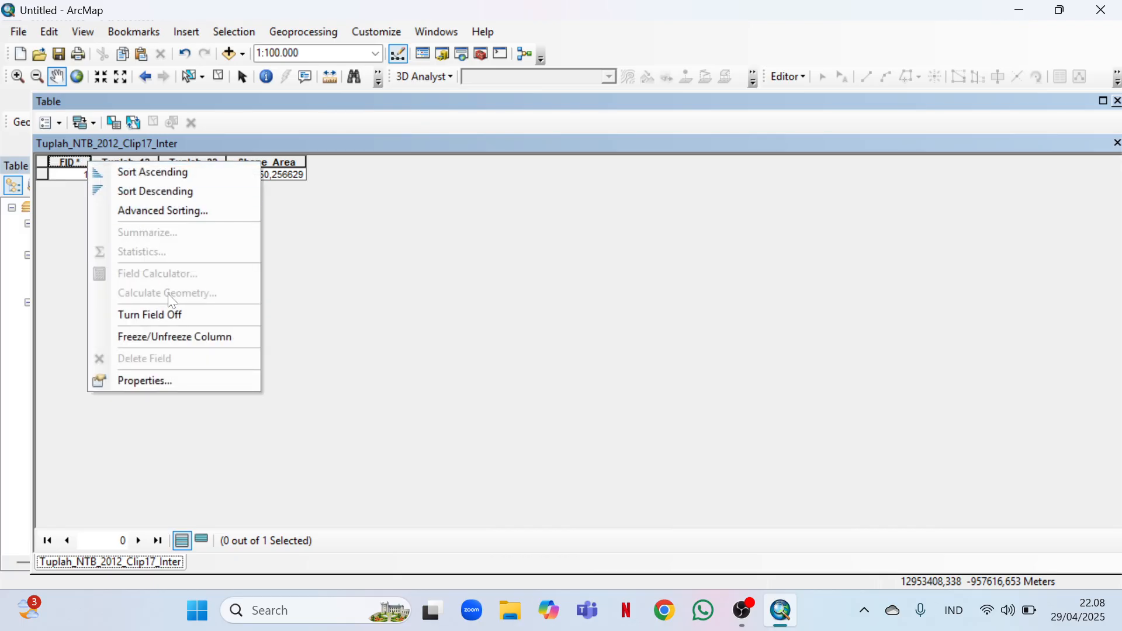
{"action": "left_click", "coordinate": [163, 311]}
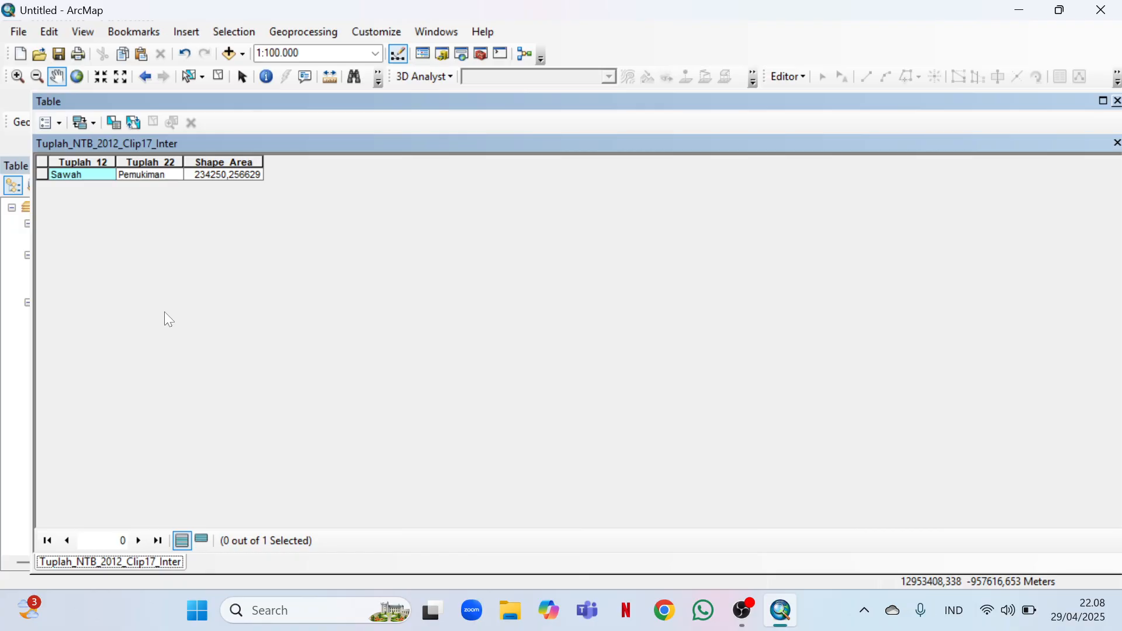
{"action": "key", "text": "ctrl+a"}
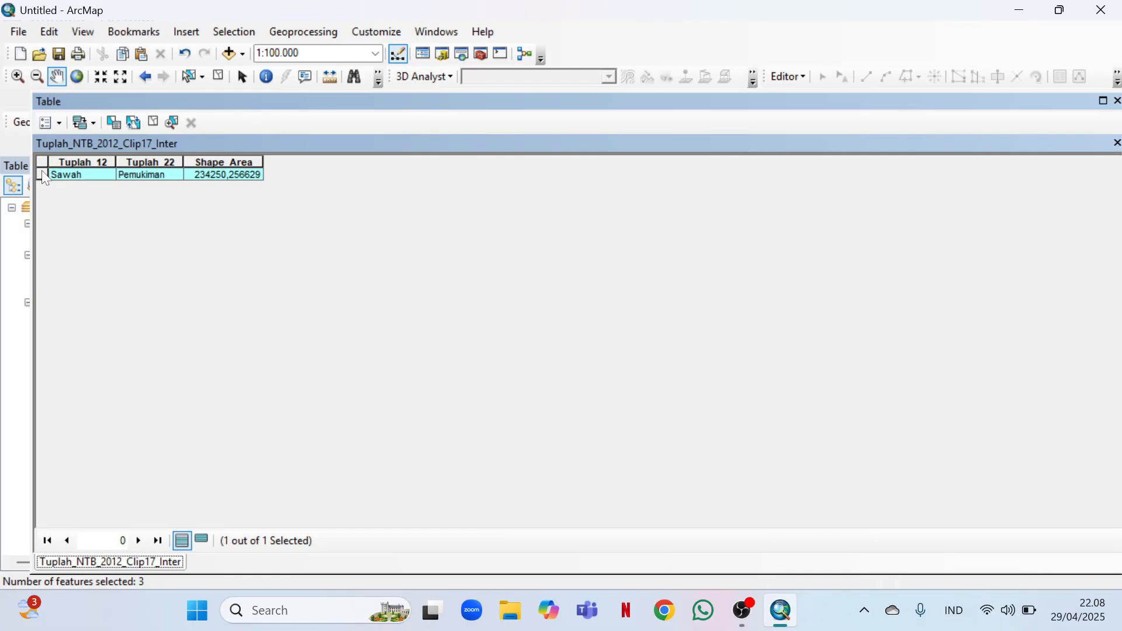
{"action": "right_click", "coordinate": [43, 174]}
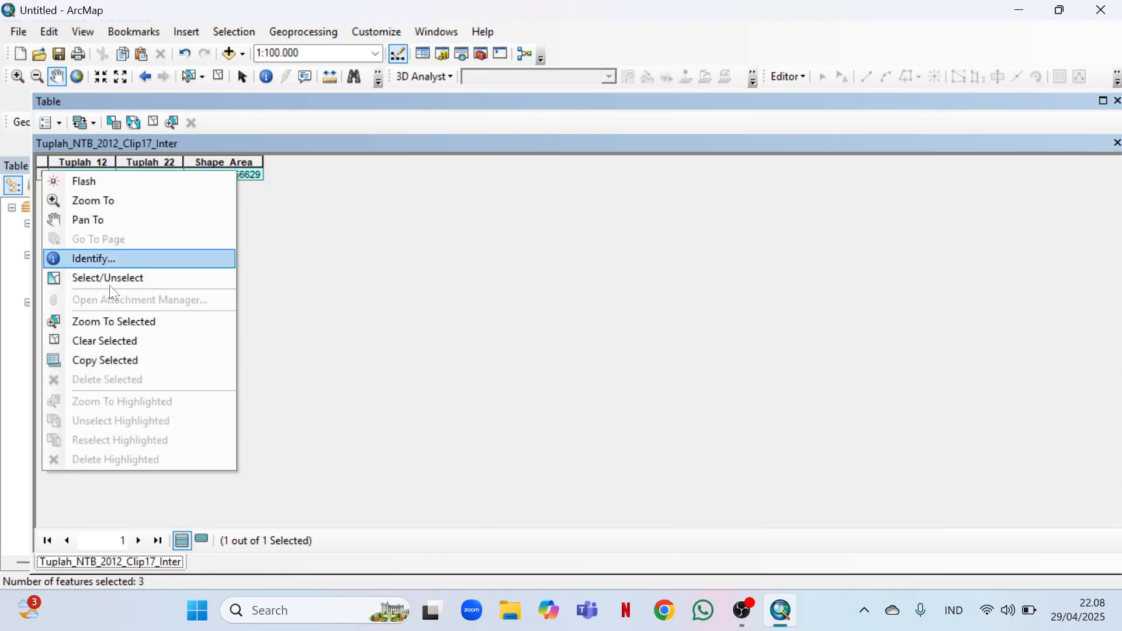
{"action": "left_click", "coordinate": [129, 358]}
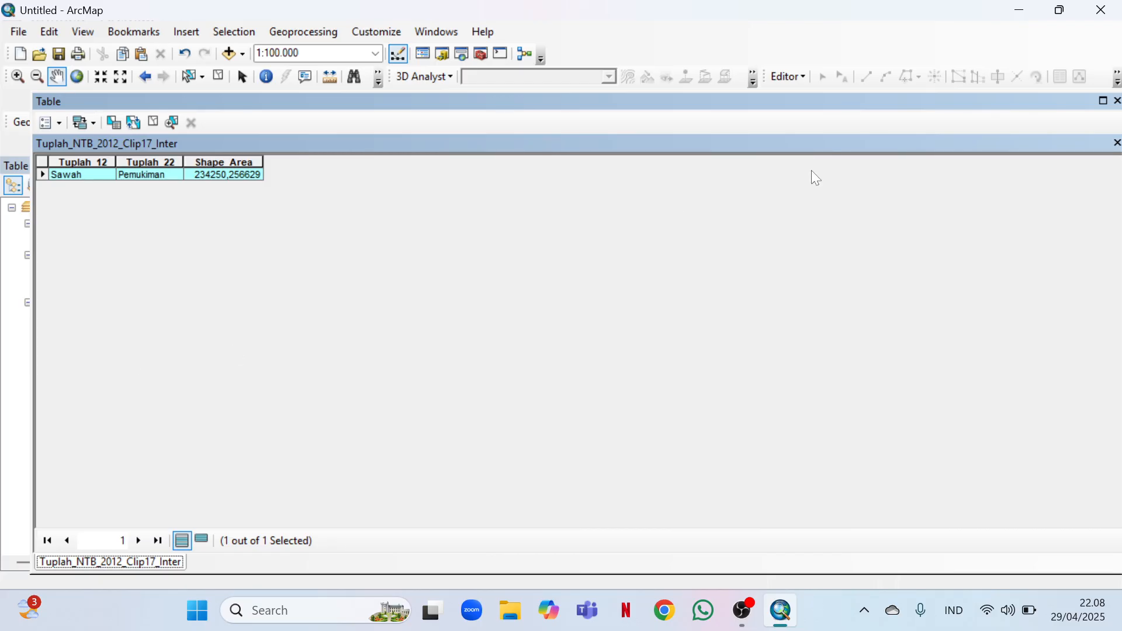
Switch to Excel, create a blank workbook and paste the copied intersect records starting at cell A1.
{"action": "left_click", "coordinate": [1031, 10]}
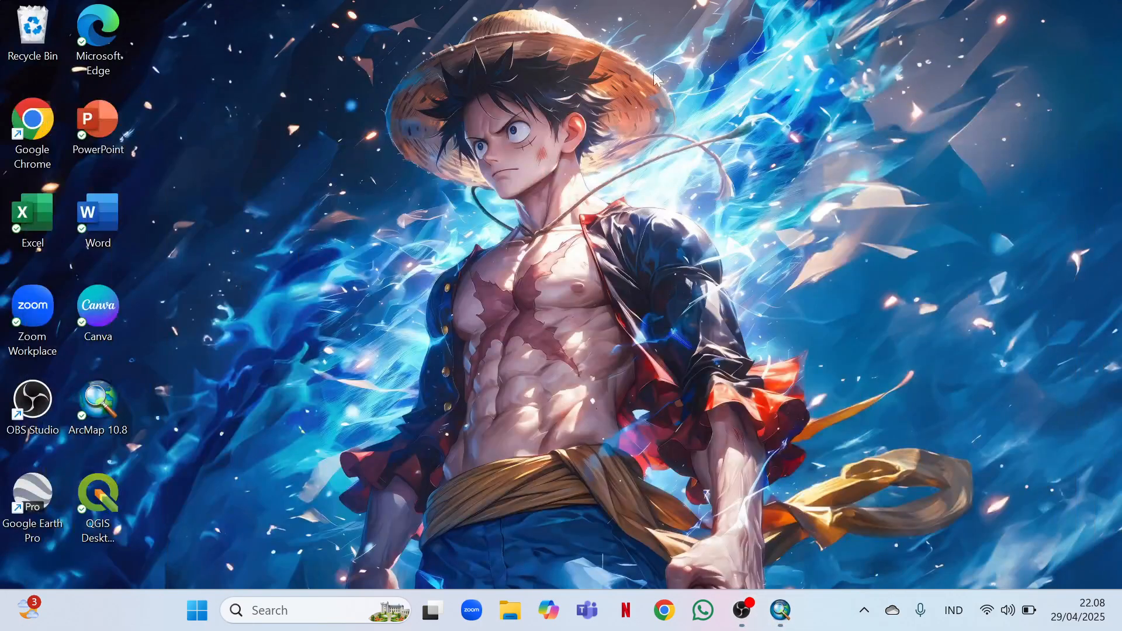
{"action": "double_click", "coordinate": [50, 227]}
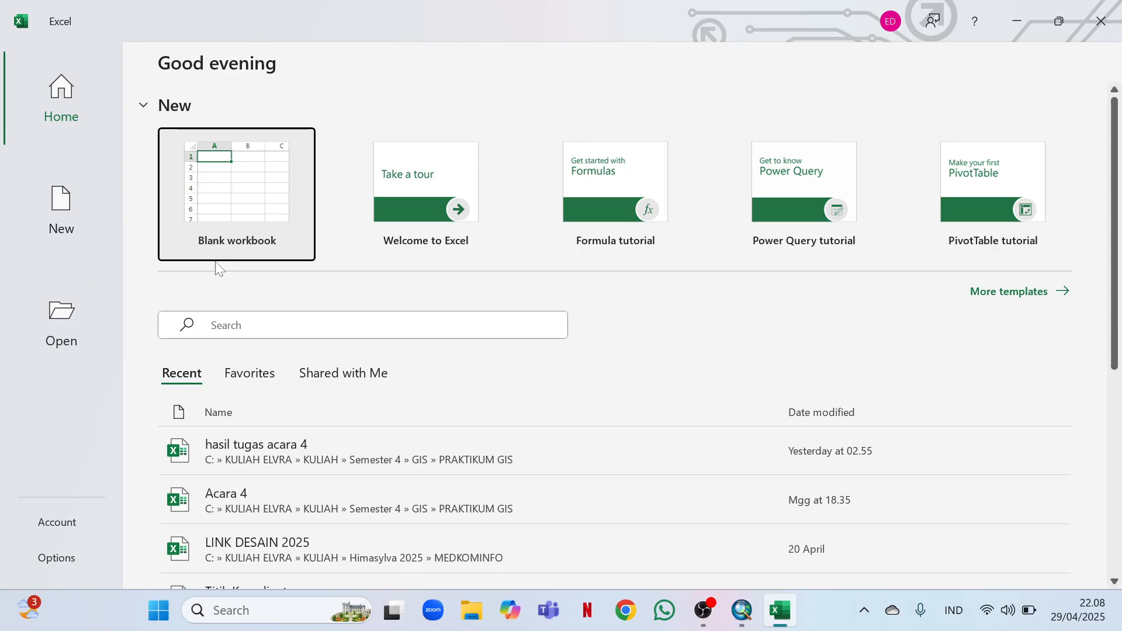
{"action": "left_click", "coordinate": [248, 217]}
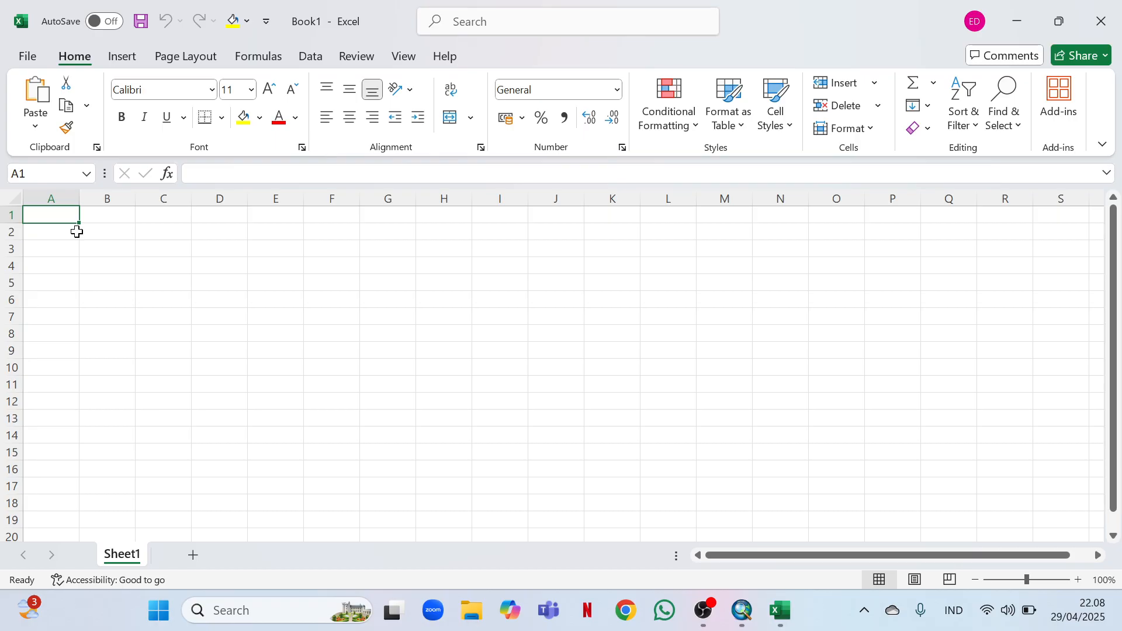
{"action": "key", "text": "ctrl+v"}
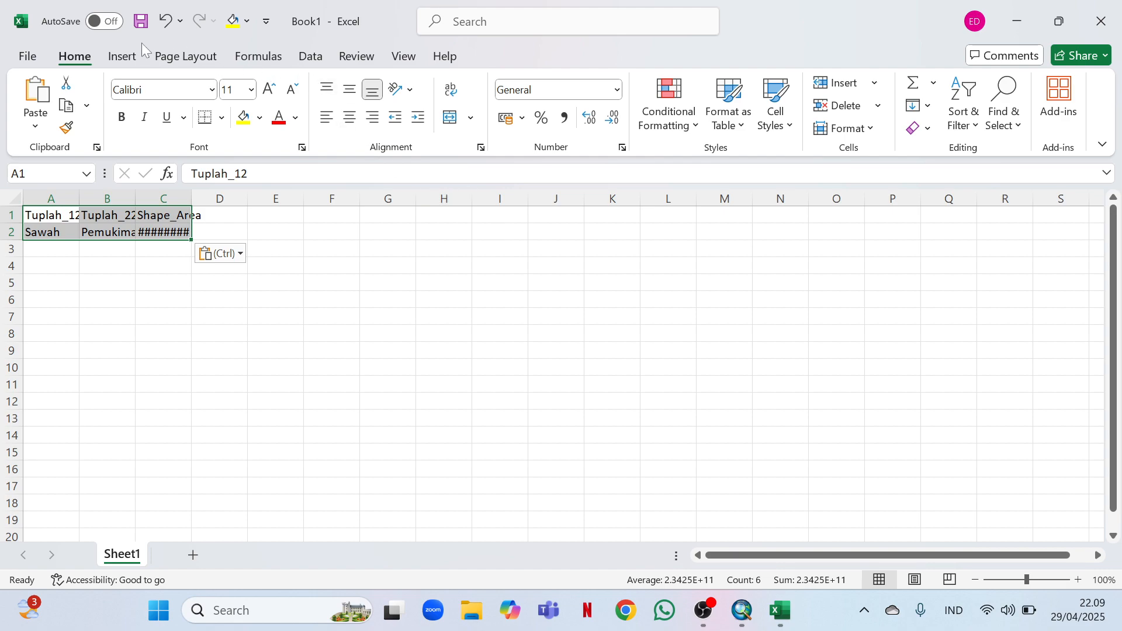
Create a PivotTable from Sheet1!$A$1:$C$2 on a new worksheet.
{"action": "left_click", "coordinate": [130, 58]}
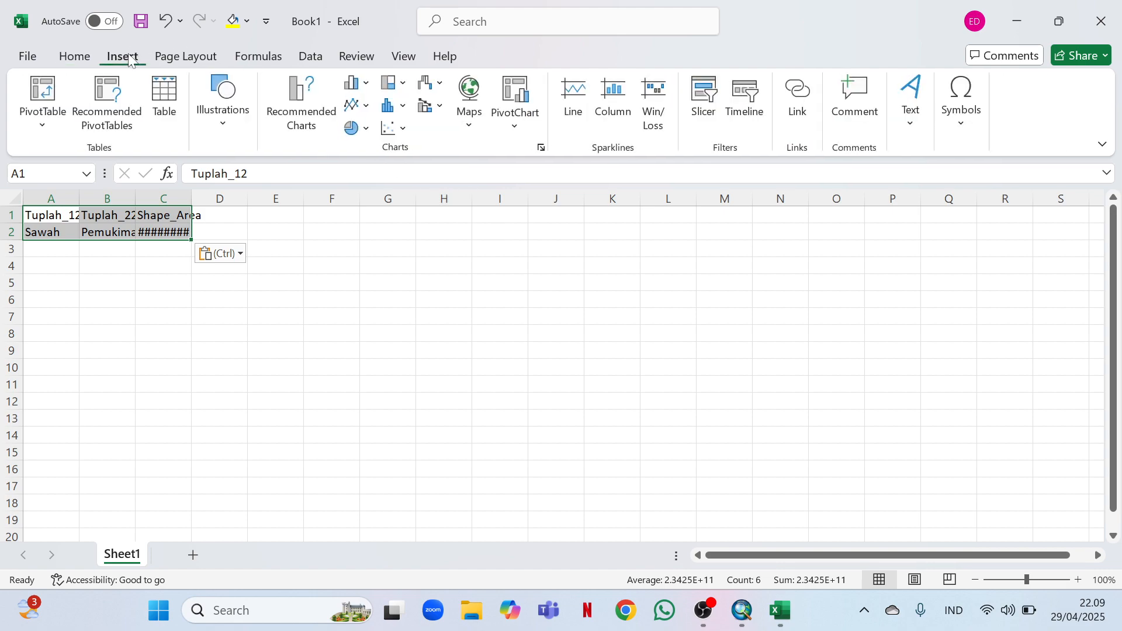
{"action": "left_click", "coordinate": [35, 104]}
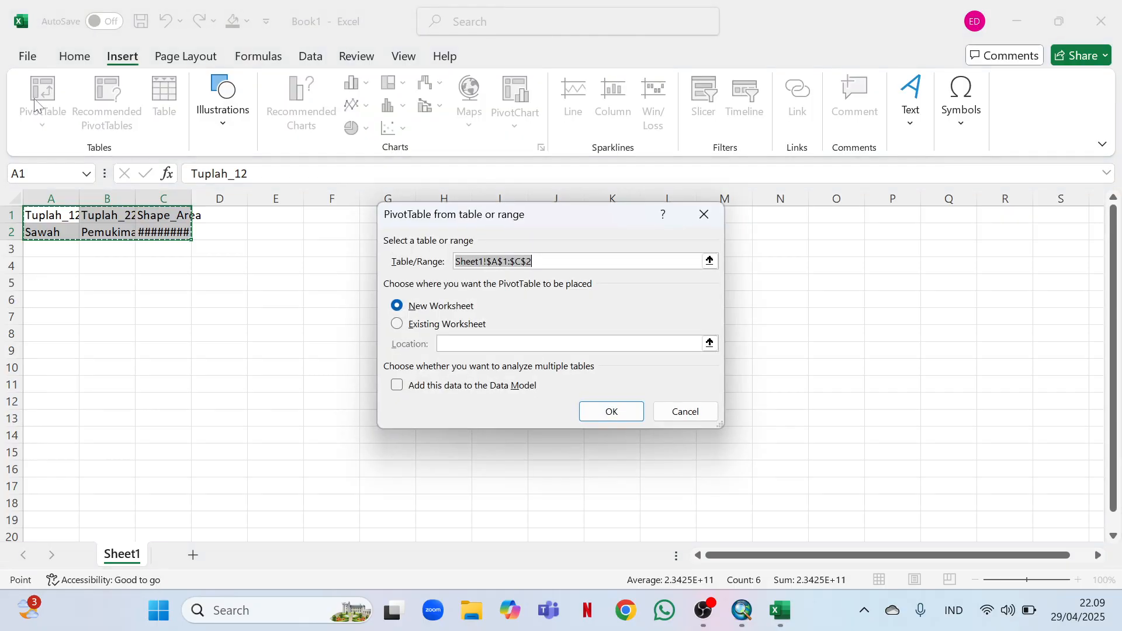
{"action": "left_click", "coordinate": [609, 411]}
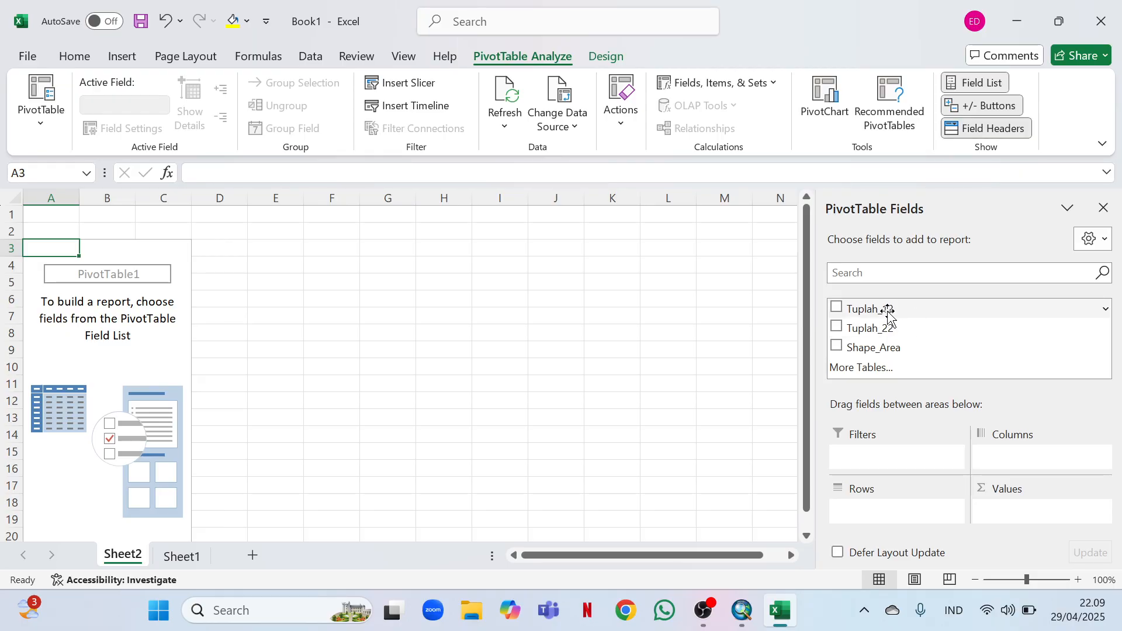
Lay out the PivotTable with Tuplah_12 as rows, Tuplah_22 as columns and the sum of Shape_Area as values.
{"action": "left_click_drag", "start_coordinate": [888, 314], "coordinate": [907, 506]}
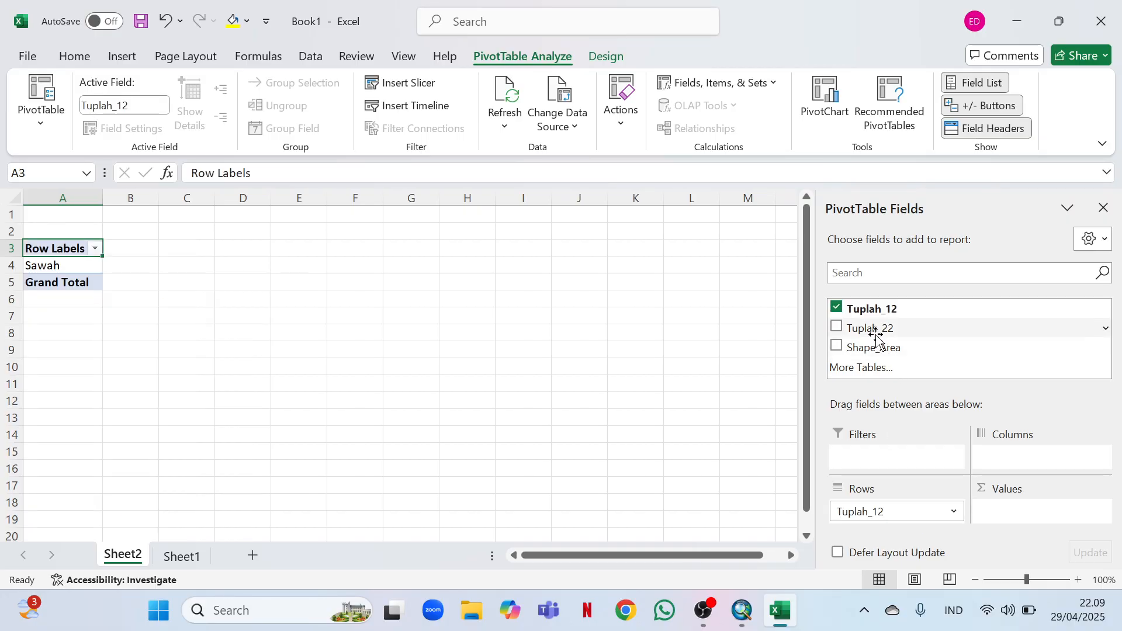
{"action": "left_click_drag", "start_coordinate": [875, 330], "coordinate": [1020, 462]}
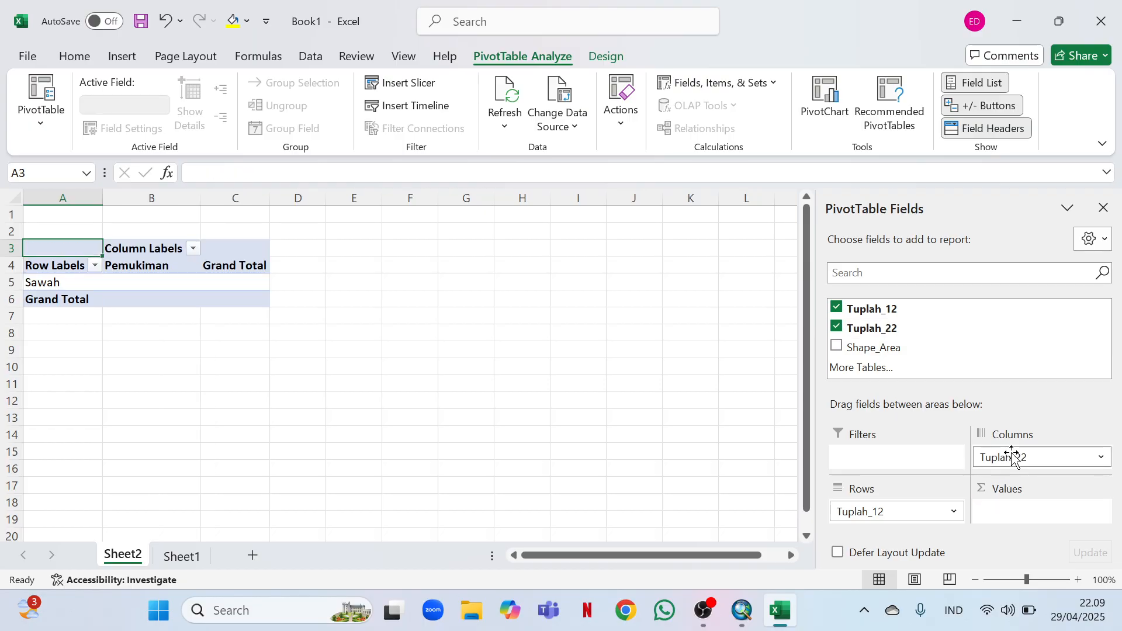
{"action": "left_click_drag", "start_coordinate": [885, 350], "coordinate": [1014, 518]}
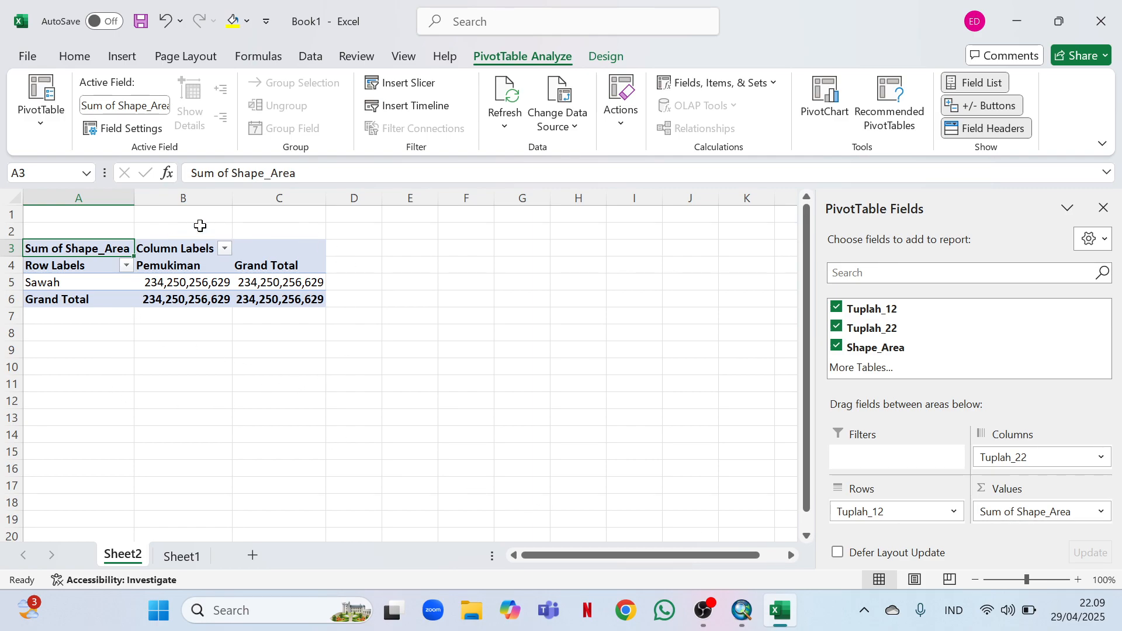
{"action": "mouse_move", "coordinate": [213, 293]}
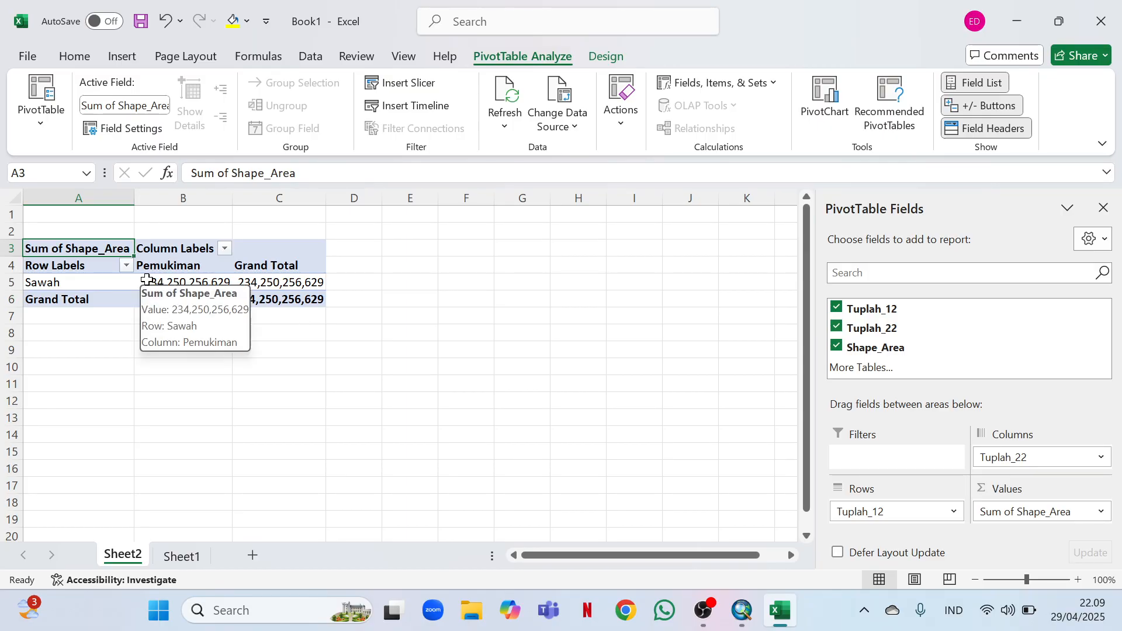
{"action": "mouse_move", "coordinate": [300, 279]}
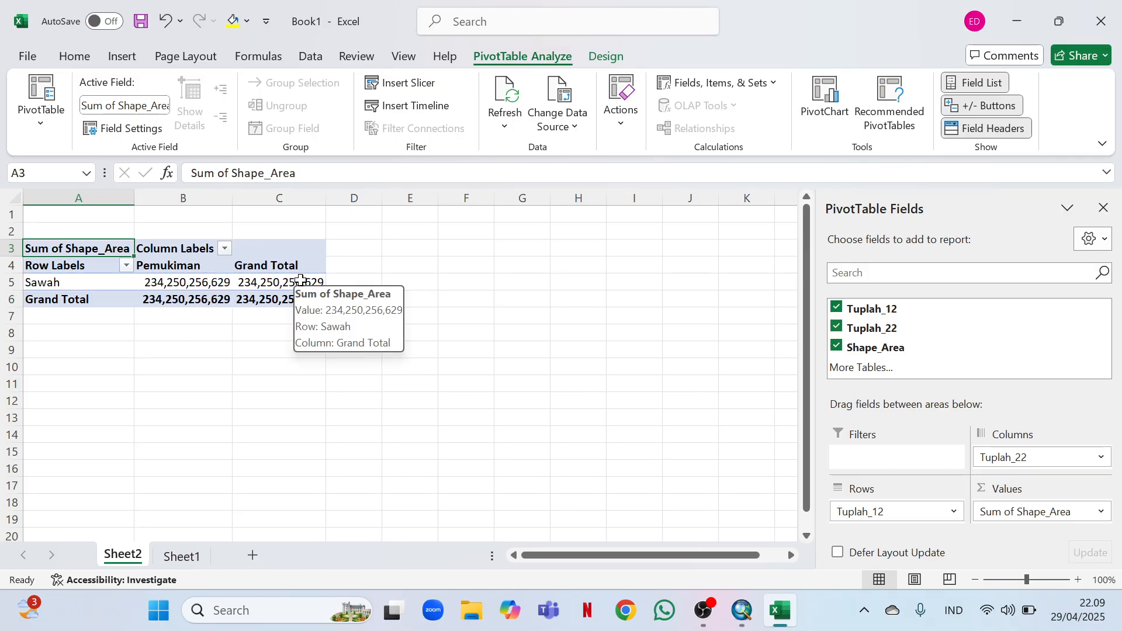
{"action": "mouse_move", "coordinate": [705, 616]}
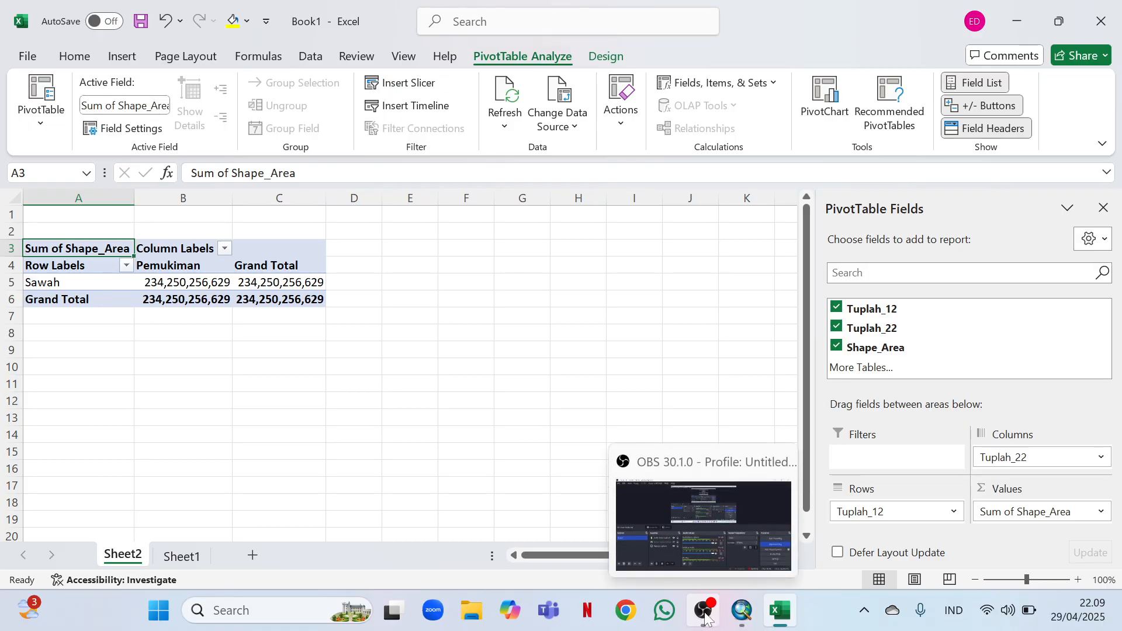